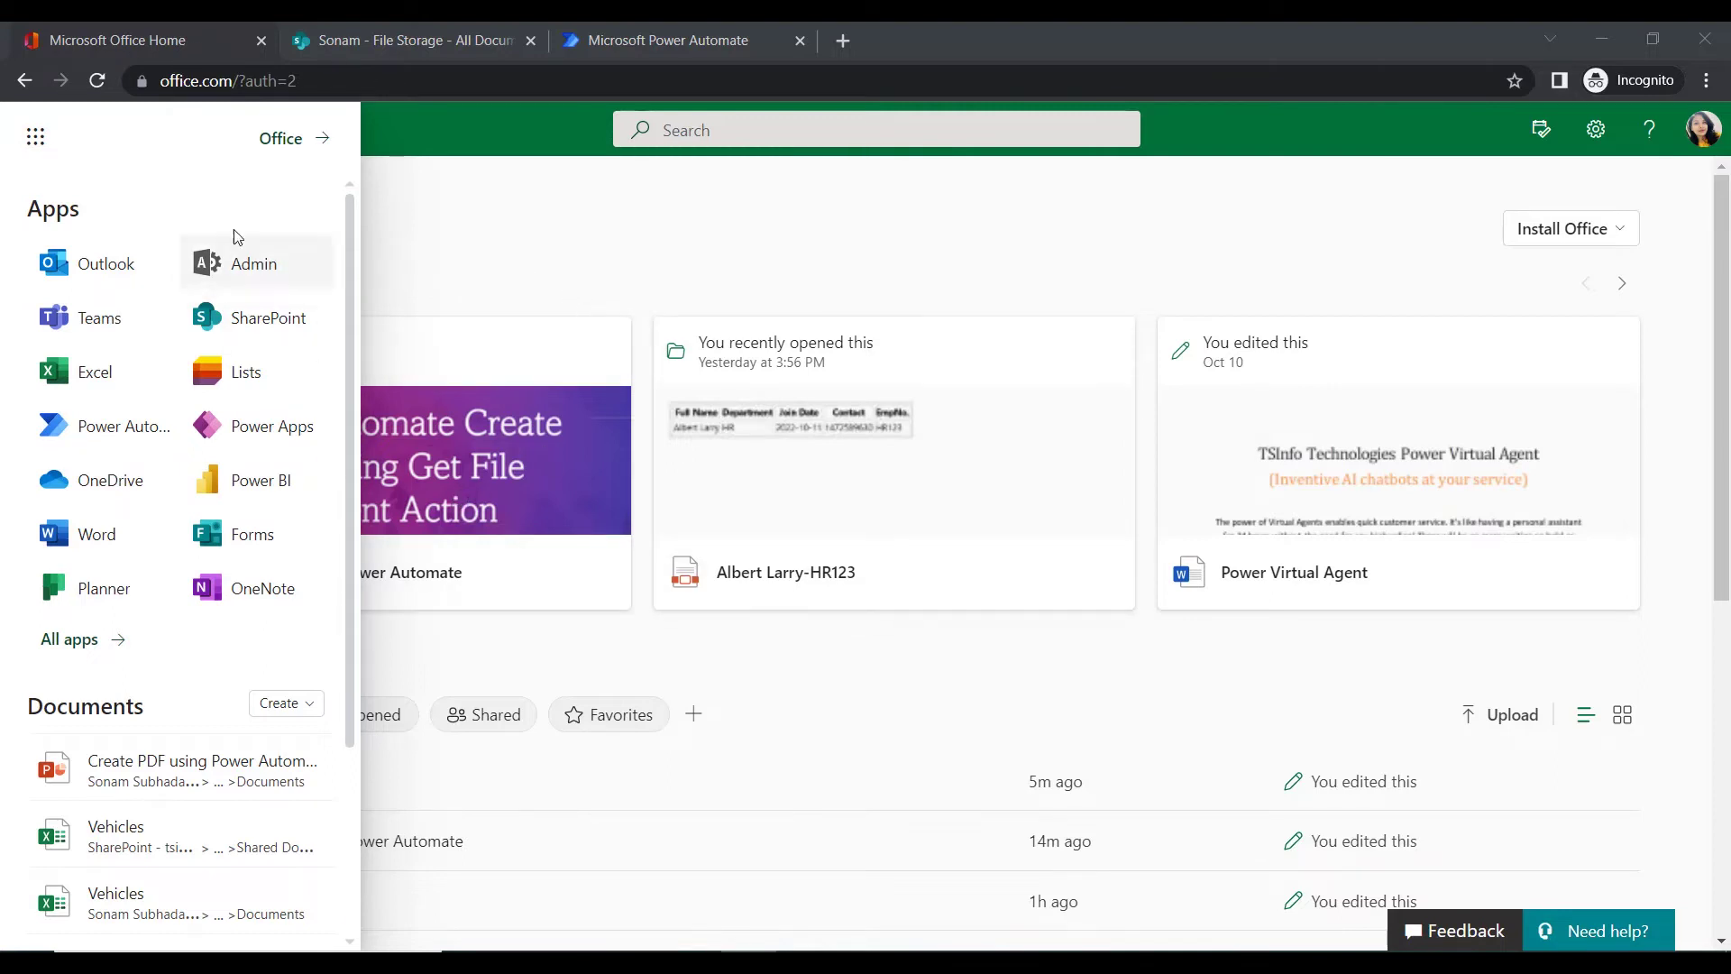
Check the Office app list and Power Automate options, then switch to the Sonam File Storage library
{"action": "left_click", "coordinate": [35, 136]}
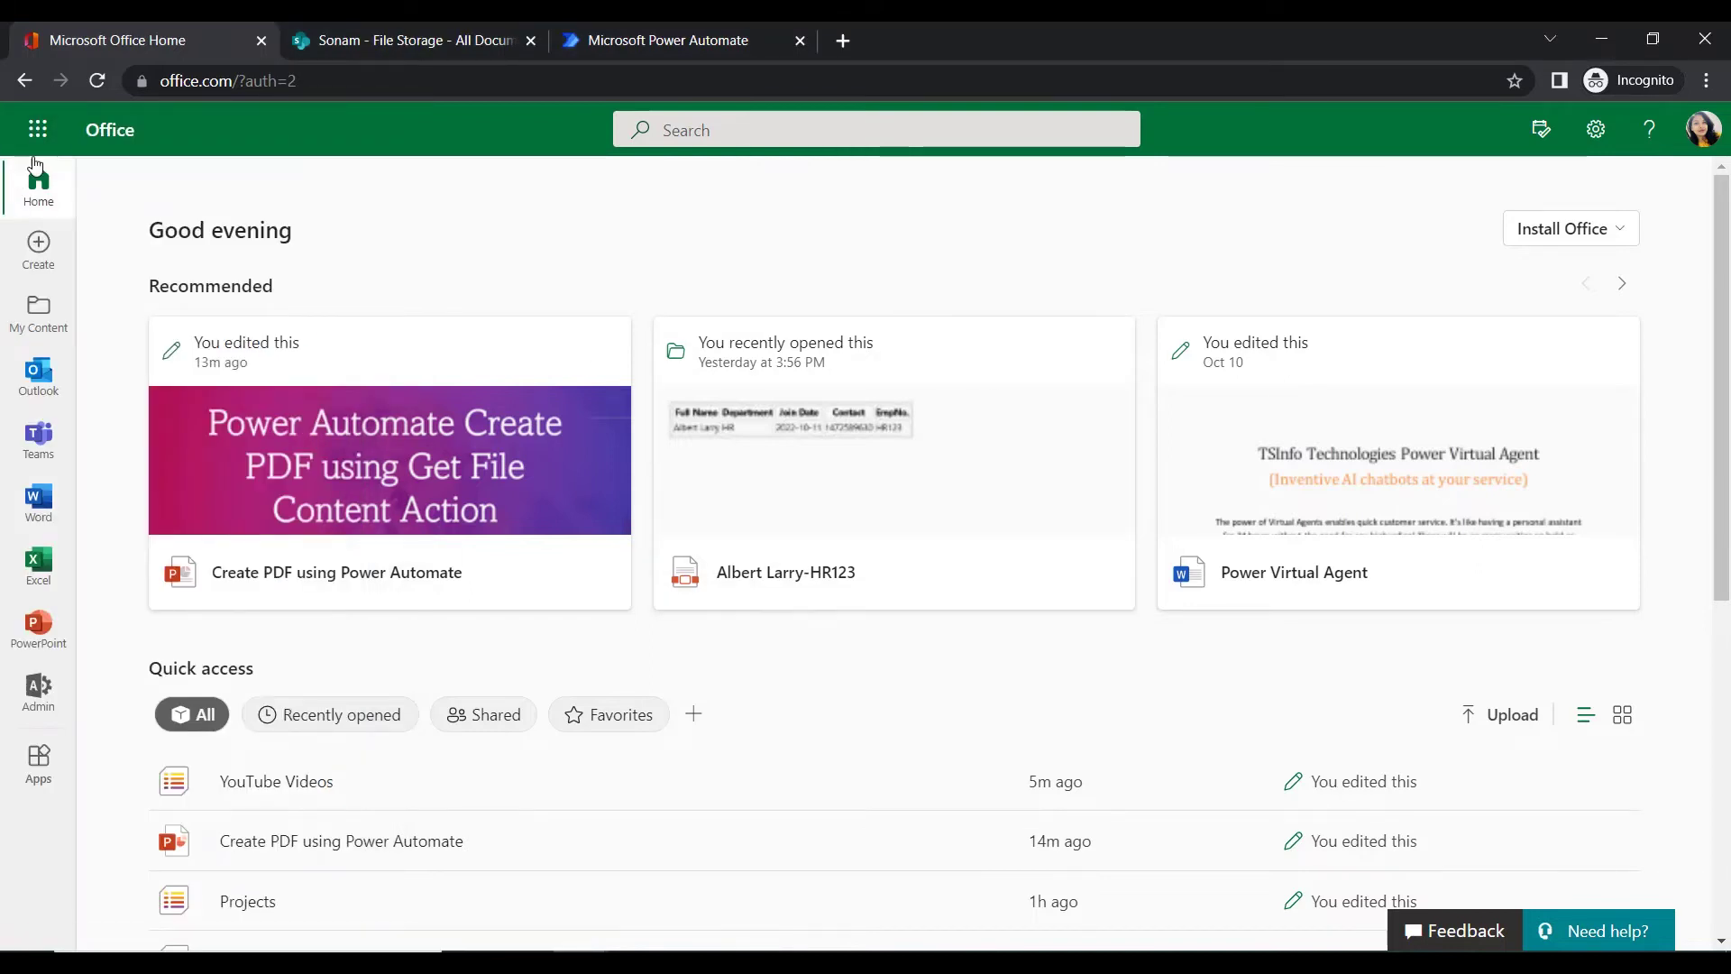
{"action": "left_click", "coordinate": [37, 129]}
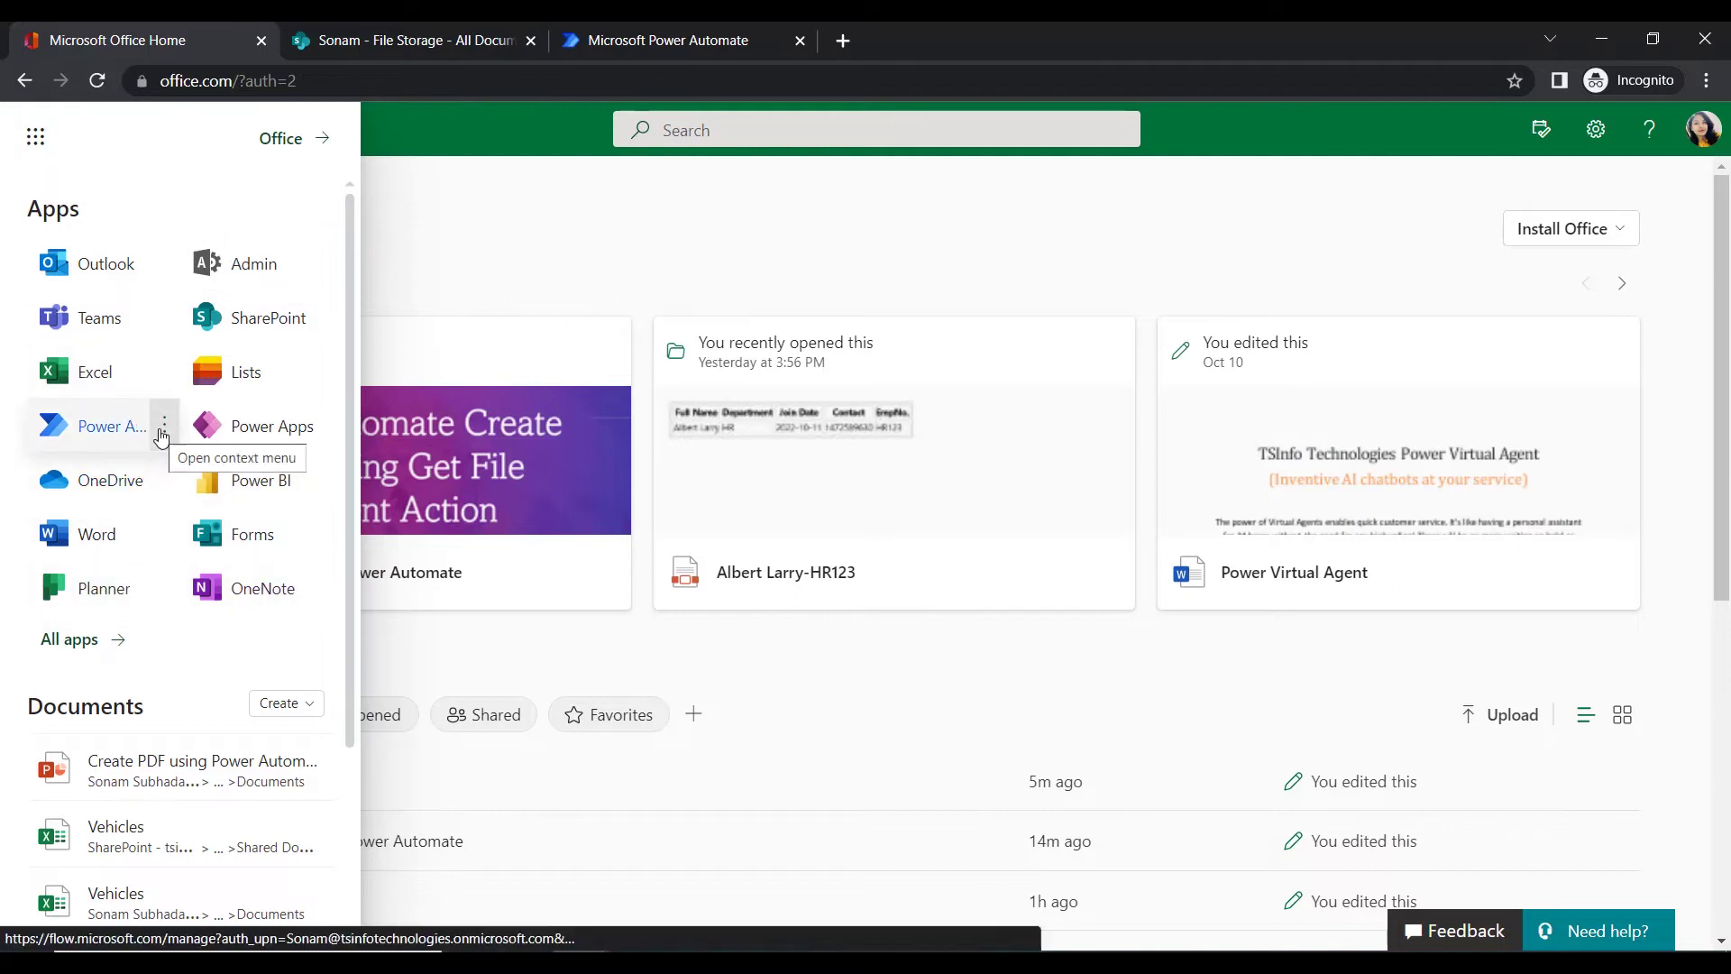
{"action": "left_click", "coordinate": [163, 427]}
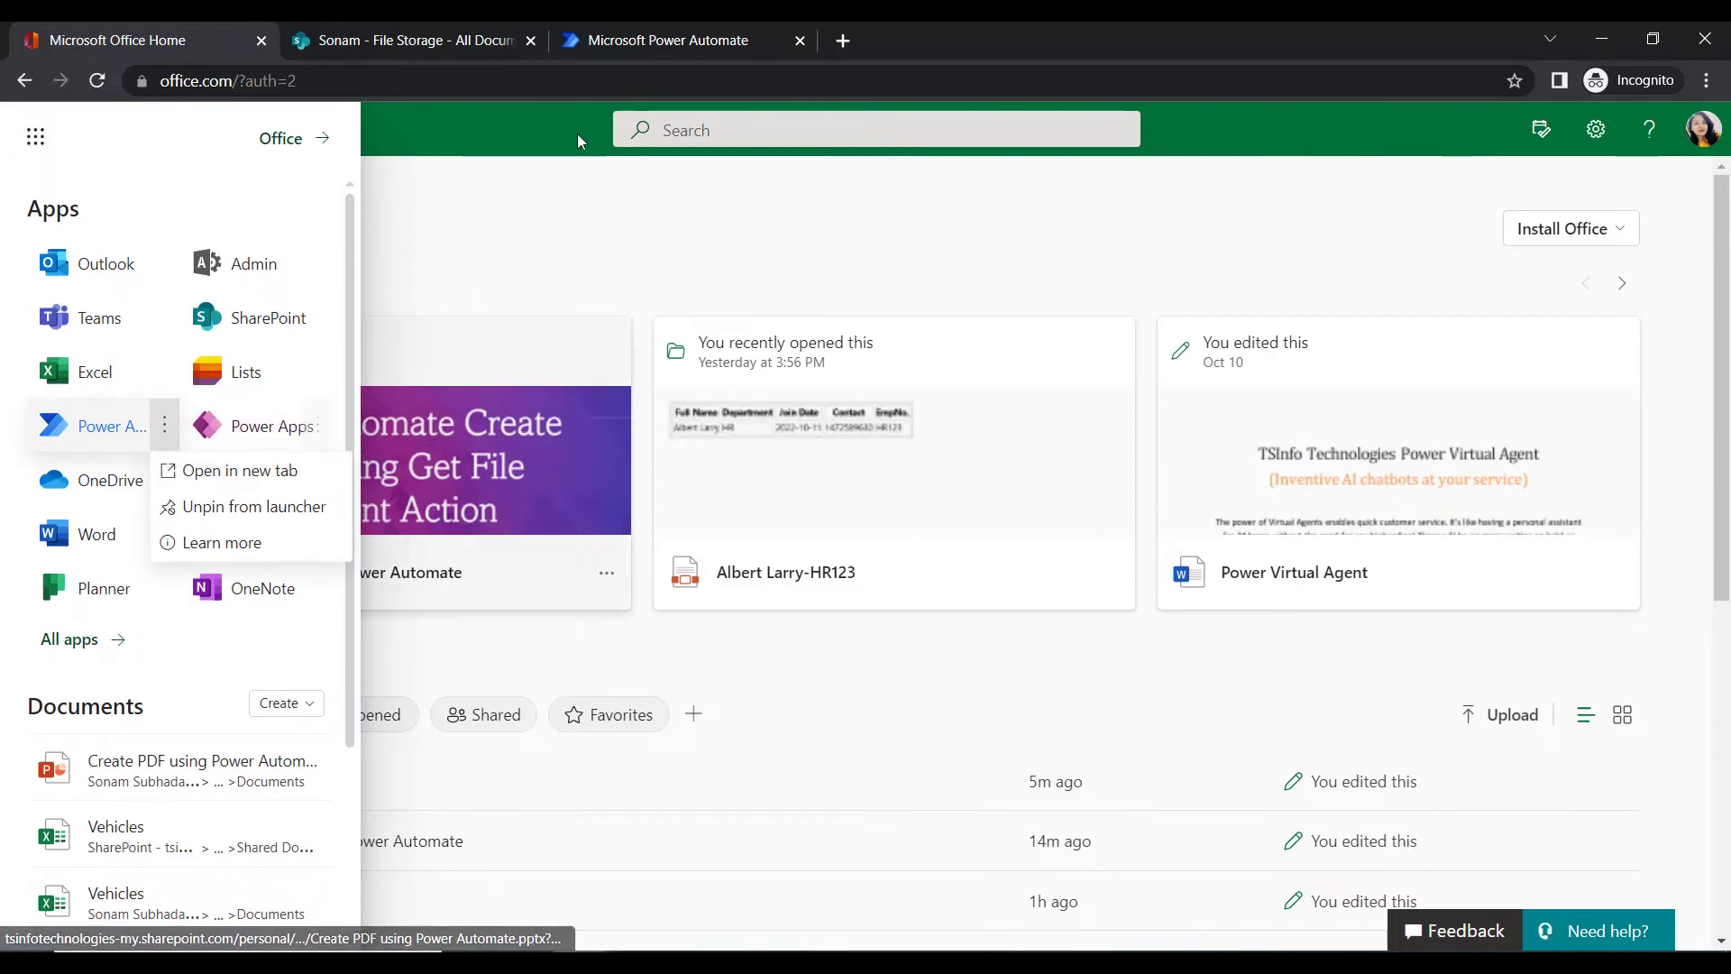
{"action": "left_click", "coordinate": [651, 42]}
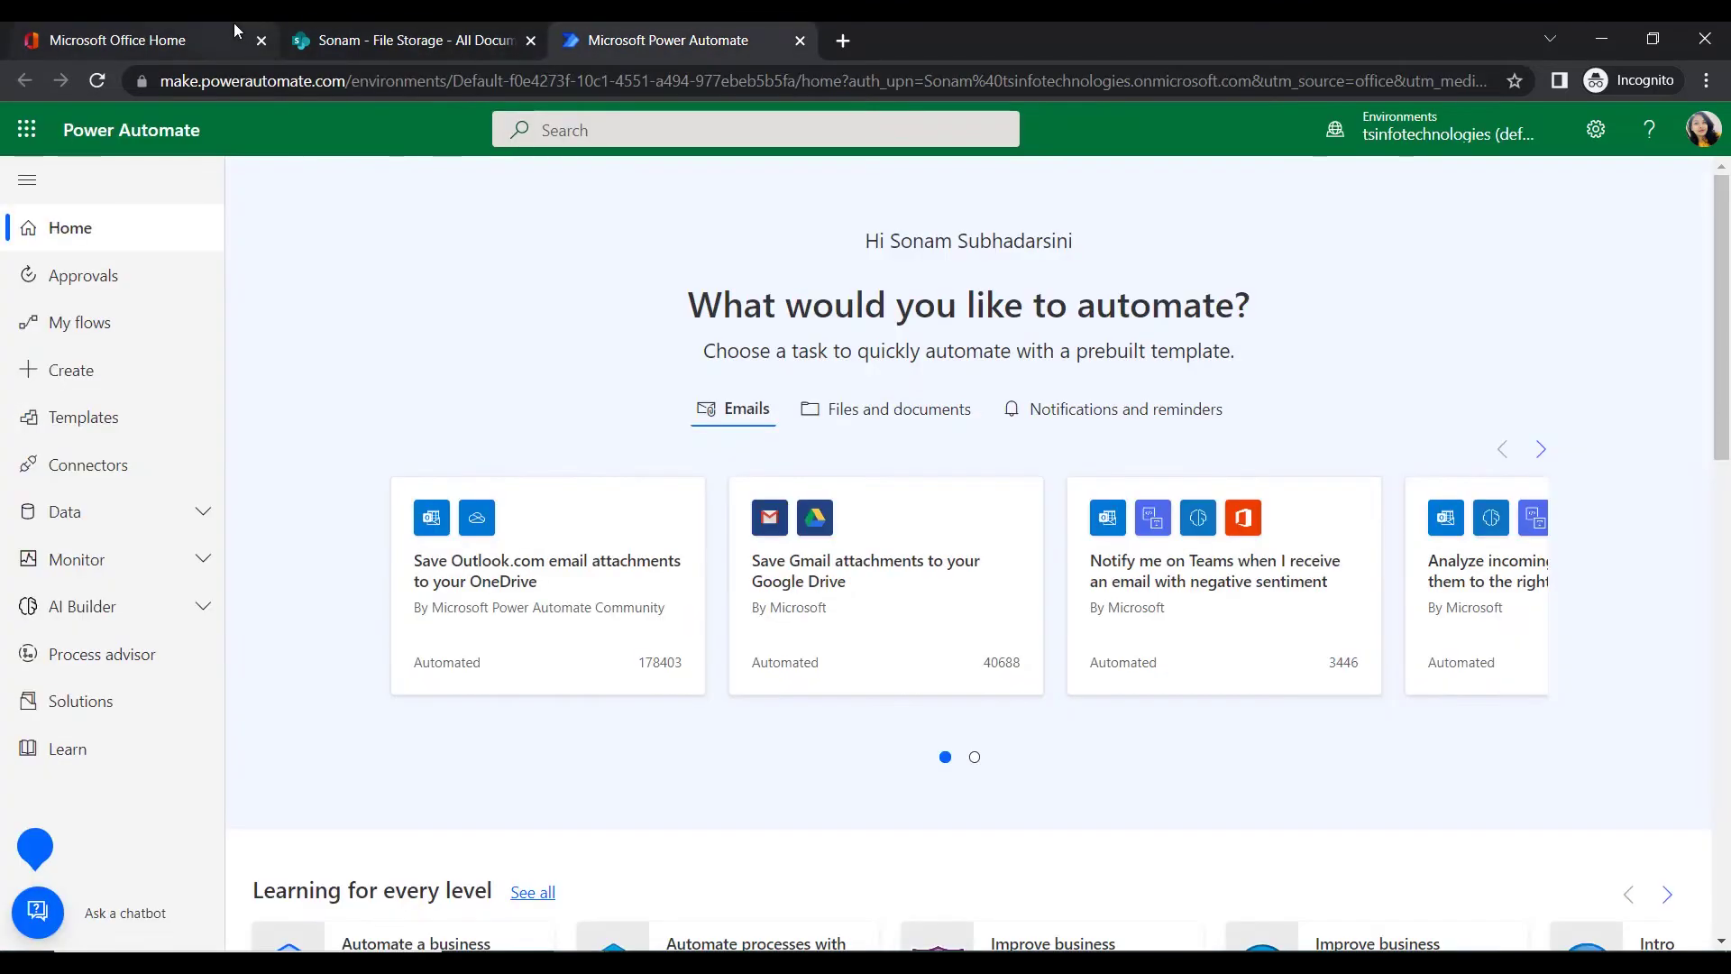
{"action": "left_click", "coordinate": [234, 27]}
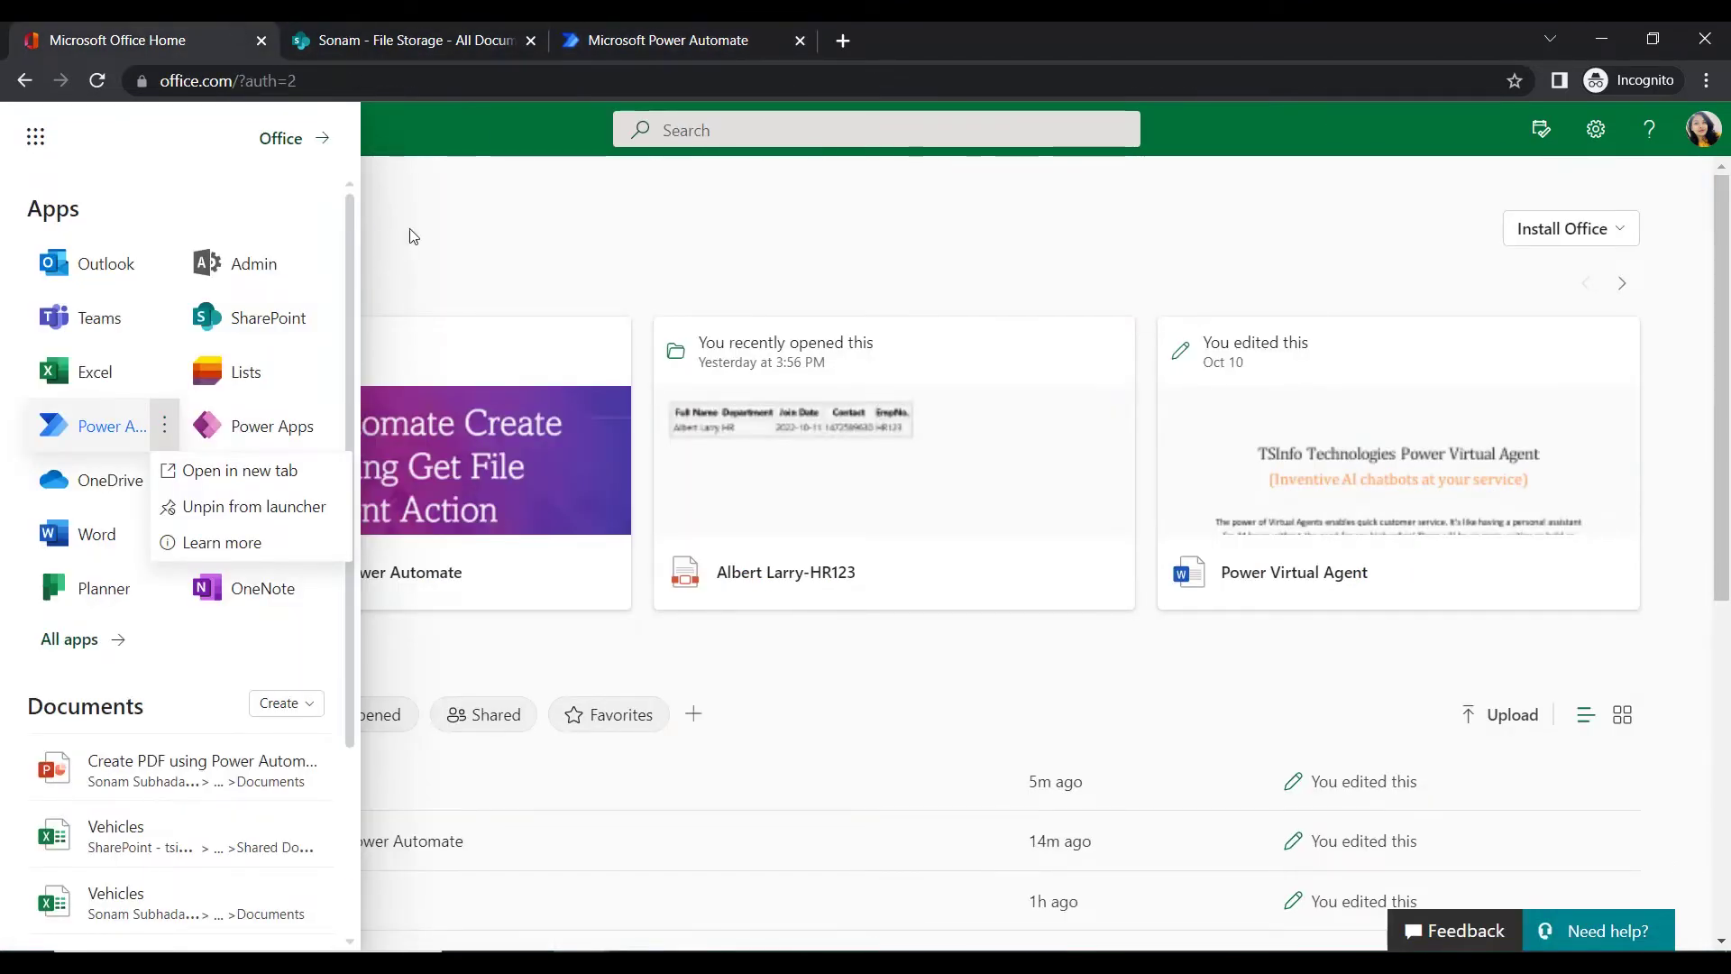
{"action": "left_click", "coordinate": [464, 26]}
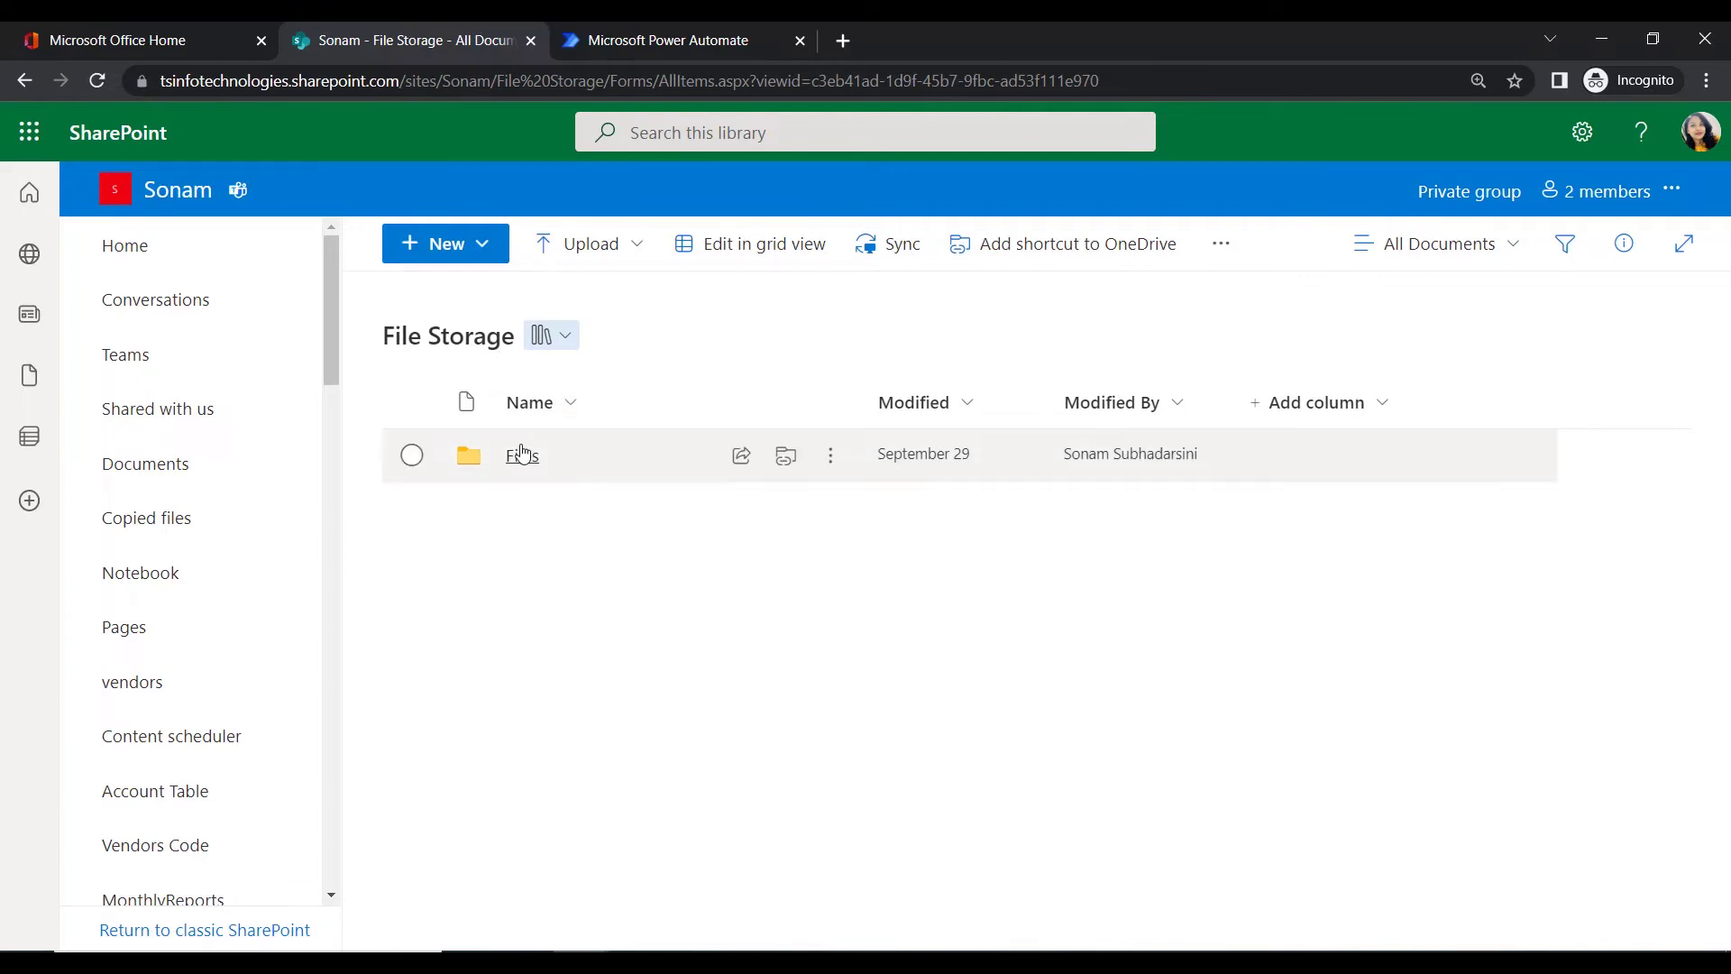
Open the File Storage library's Files folder to verify it holds no files, then switch to Power Automate
{"action": "left_click", "coordinate": [523, 454]}
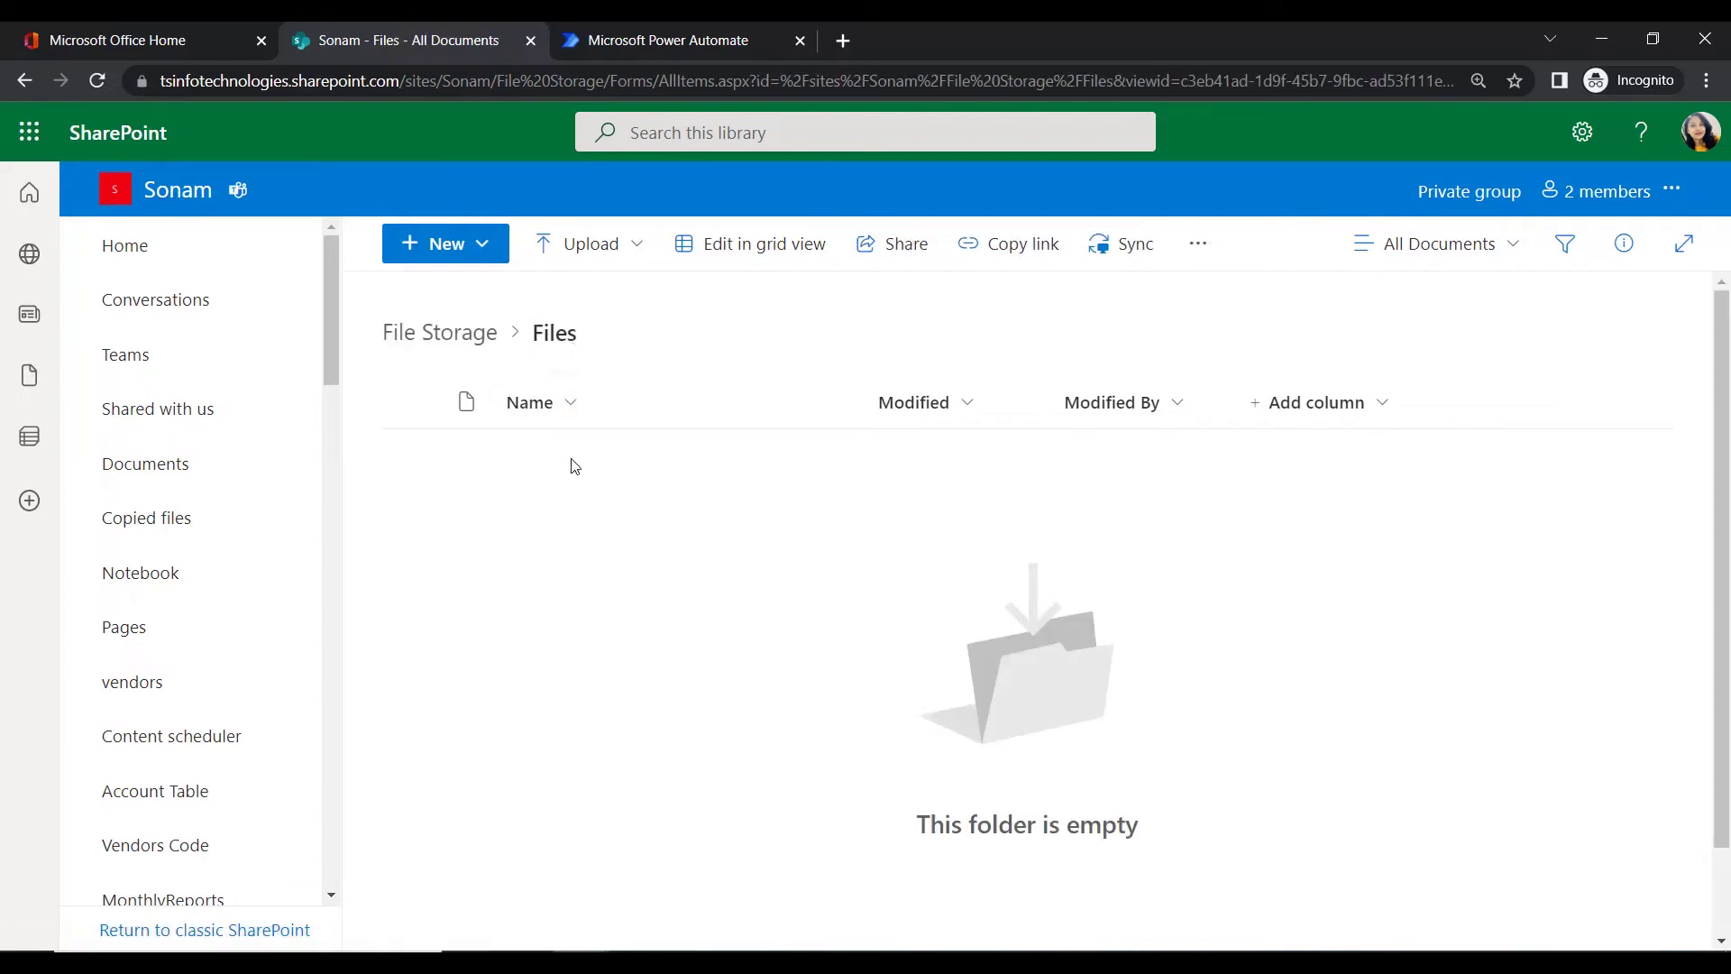
{"action": "left_click", "coordinate": [448, 331]}
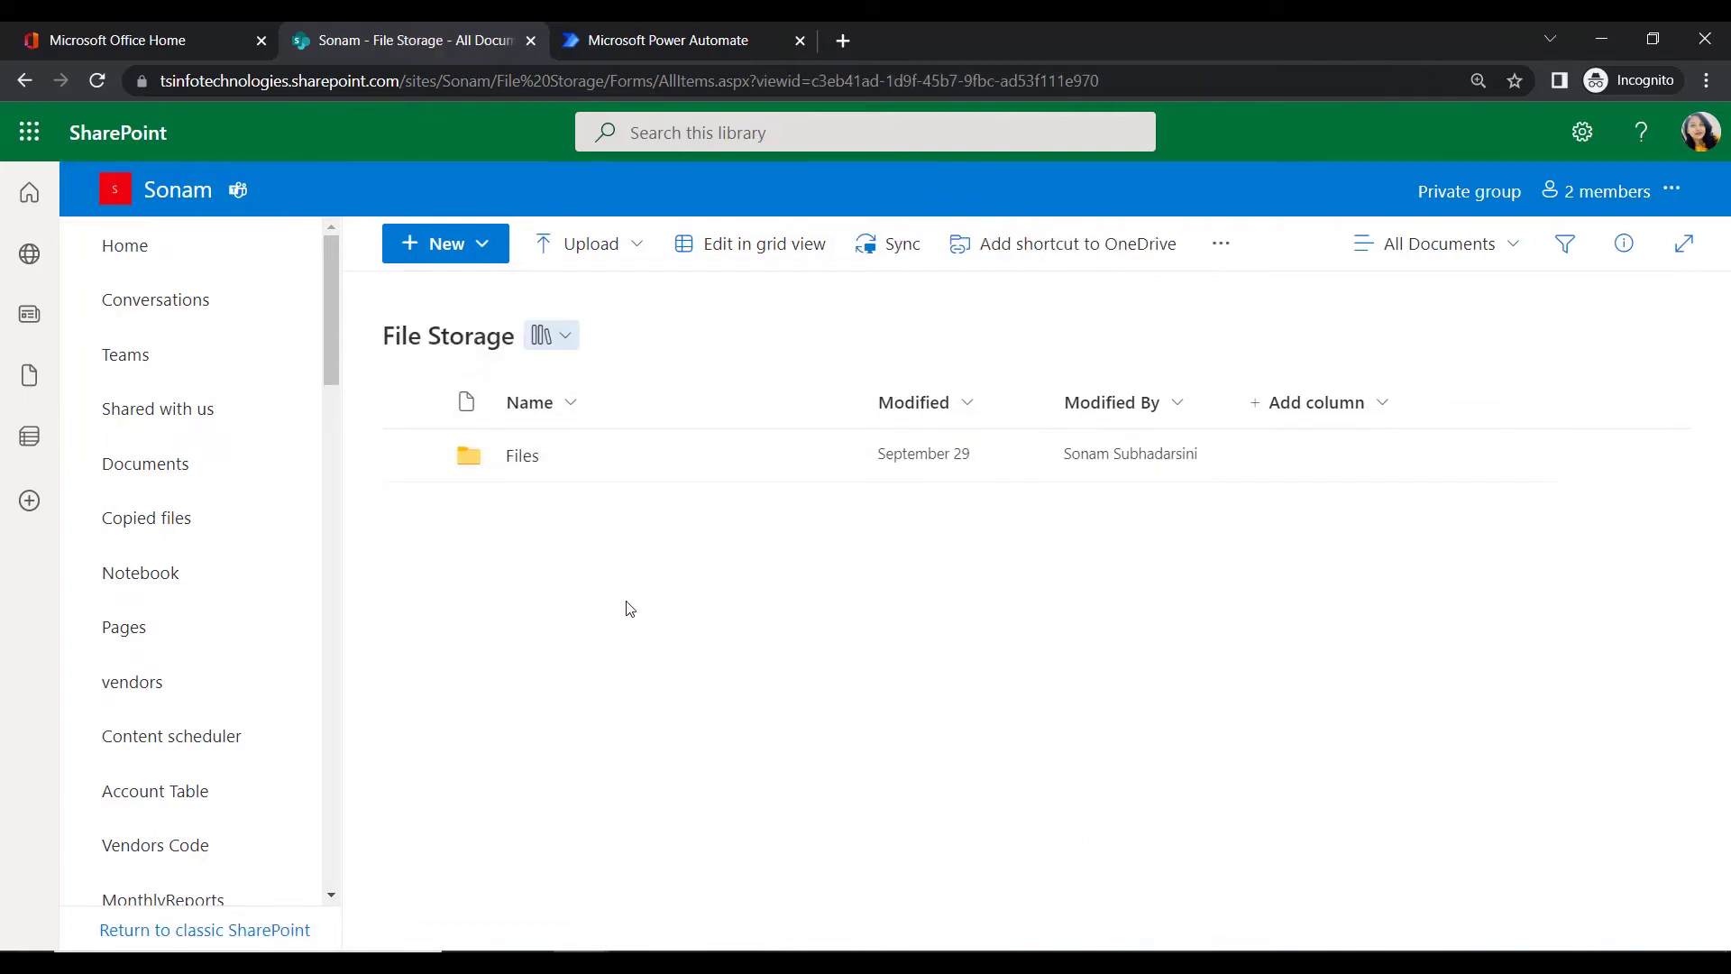
{"action": "left_click", "coordinate": [555, 458]}
{"action": "left_click", "coordinate": [635, 28]}
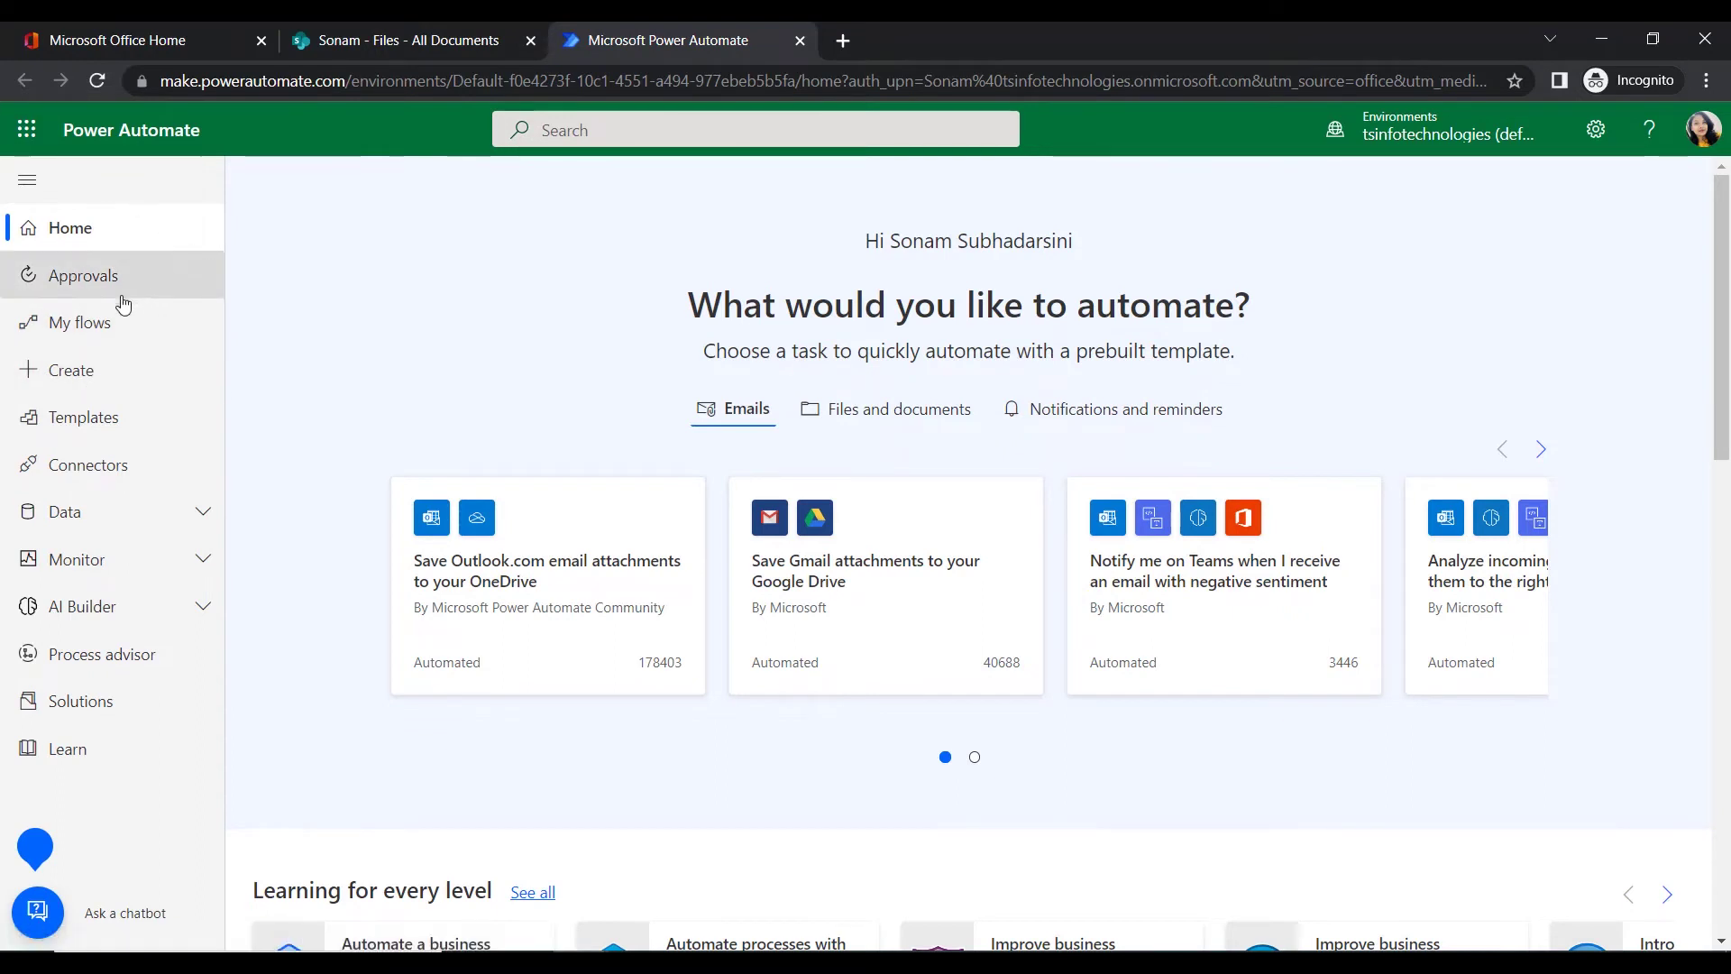
Create automated flow 'Create PDF using Get file content action' with SharePoint's 'When a file is created (properties only)' trigger
{"action": "left_click", "coordinate": [113, 373]}
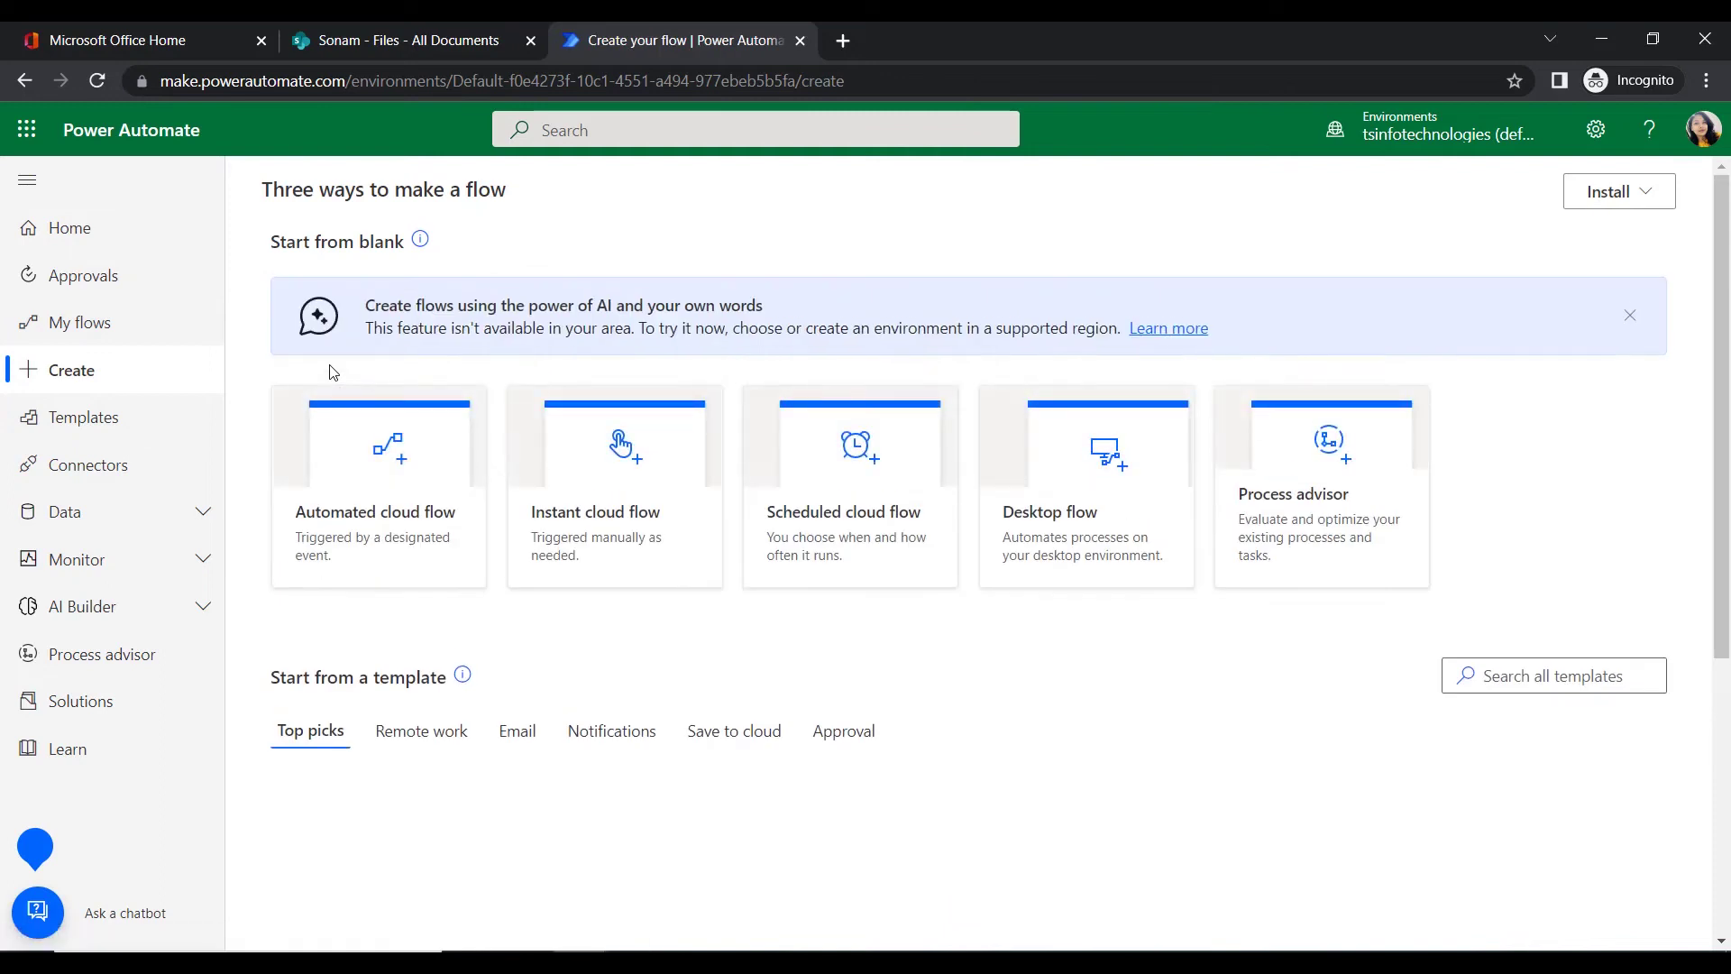
{"action": "left_click", "coordinate": [390, 448]}
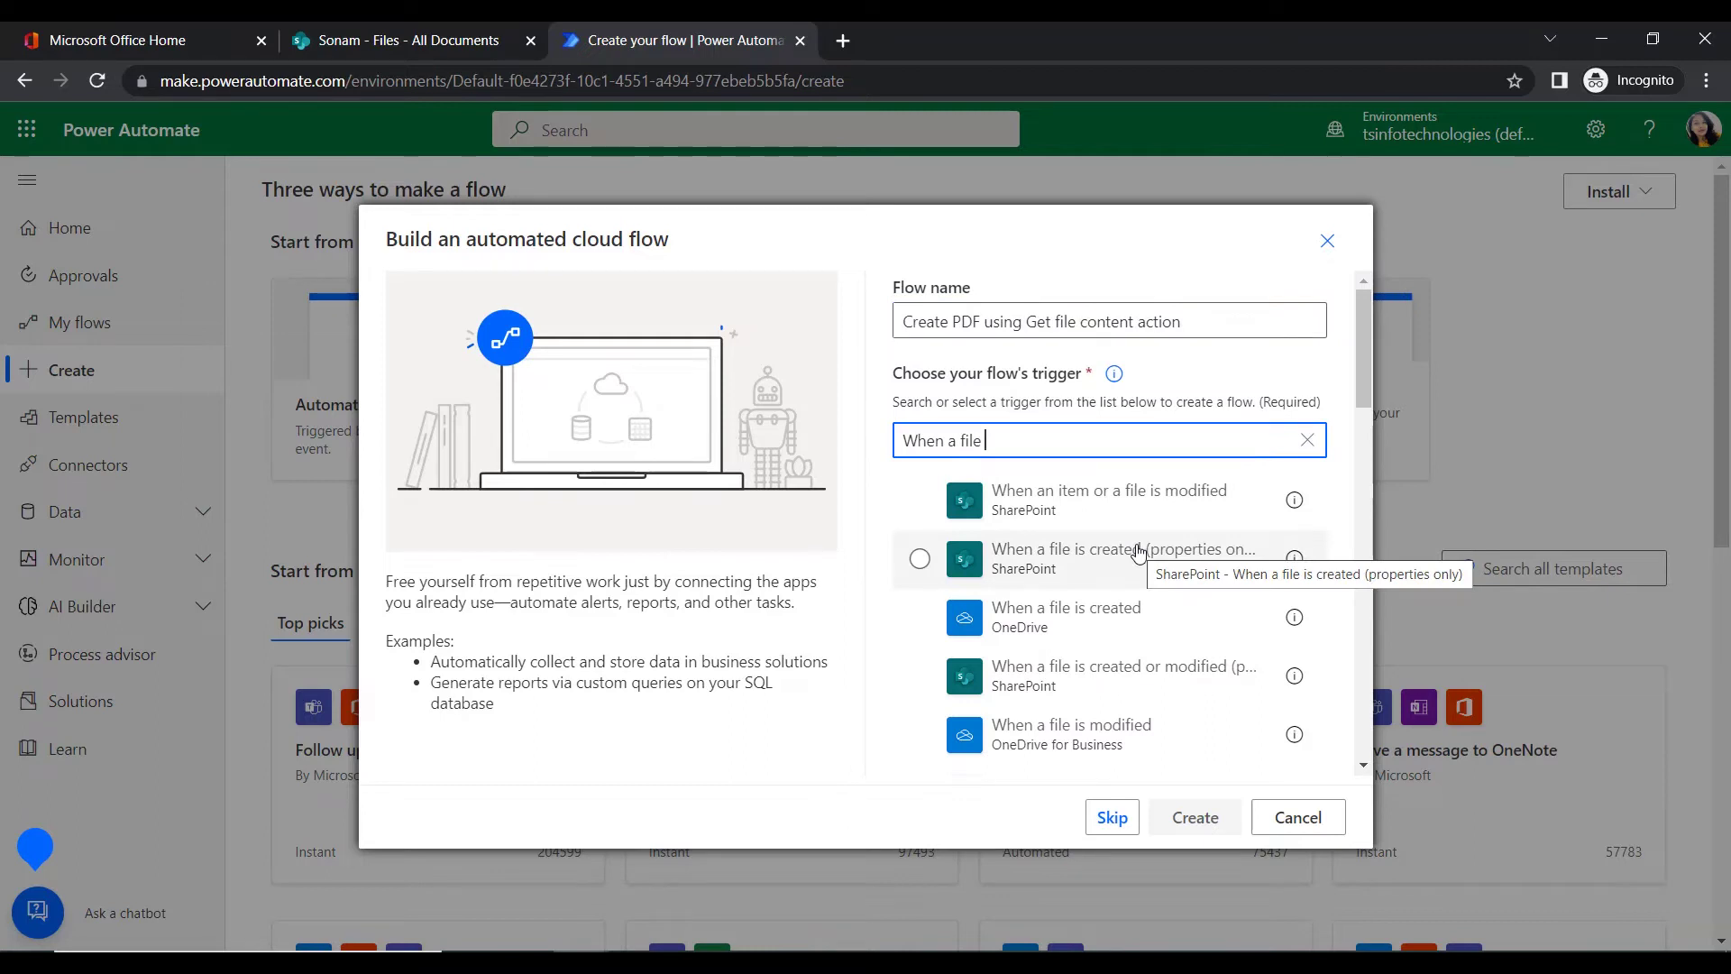
{"action": "left_click", "coordinate": [1239, 560]}
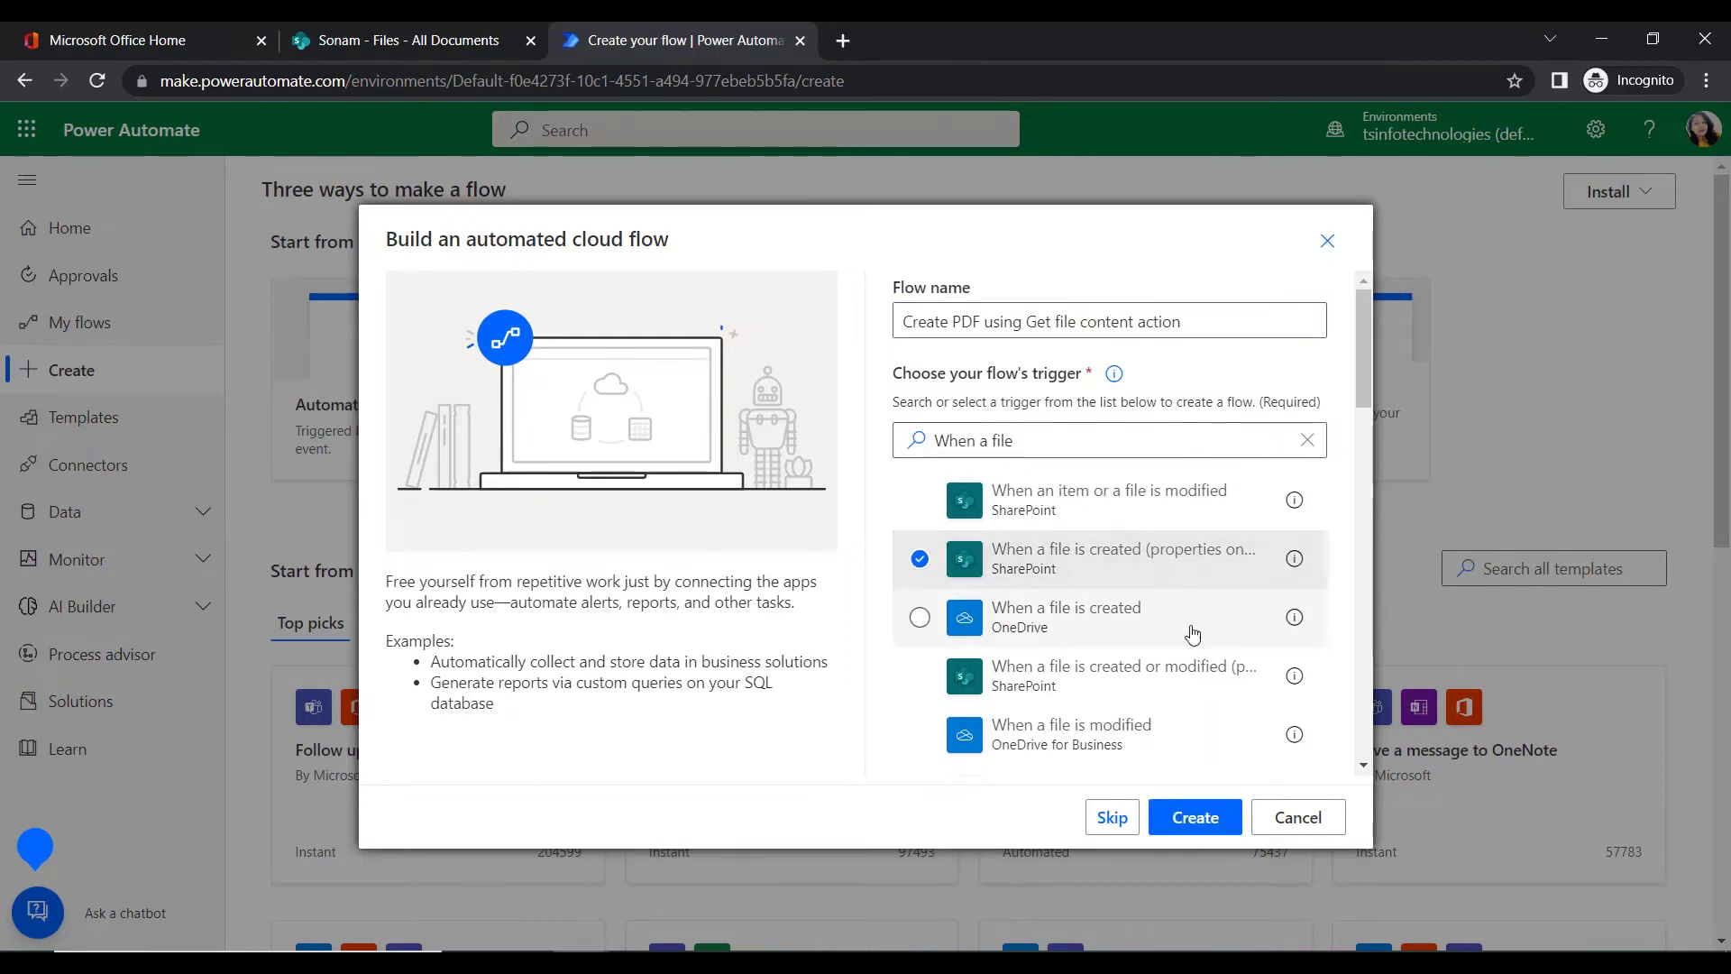
{"action": "left_click", "coordinate": [1186, 817]}
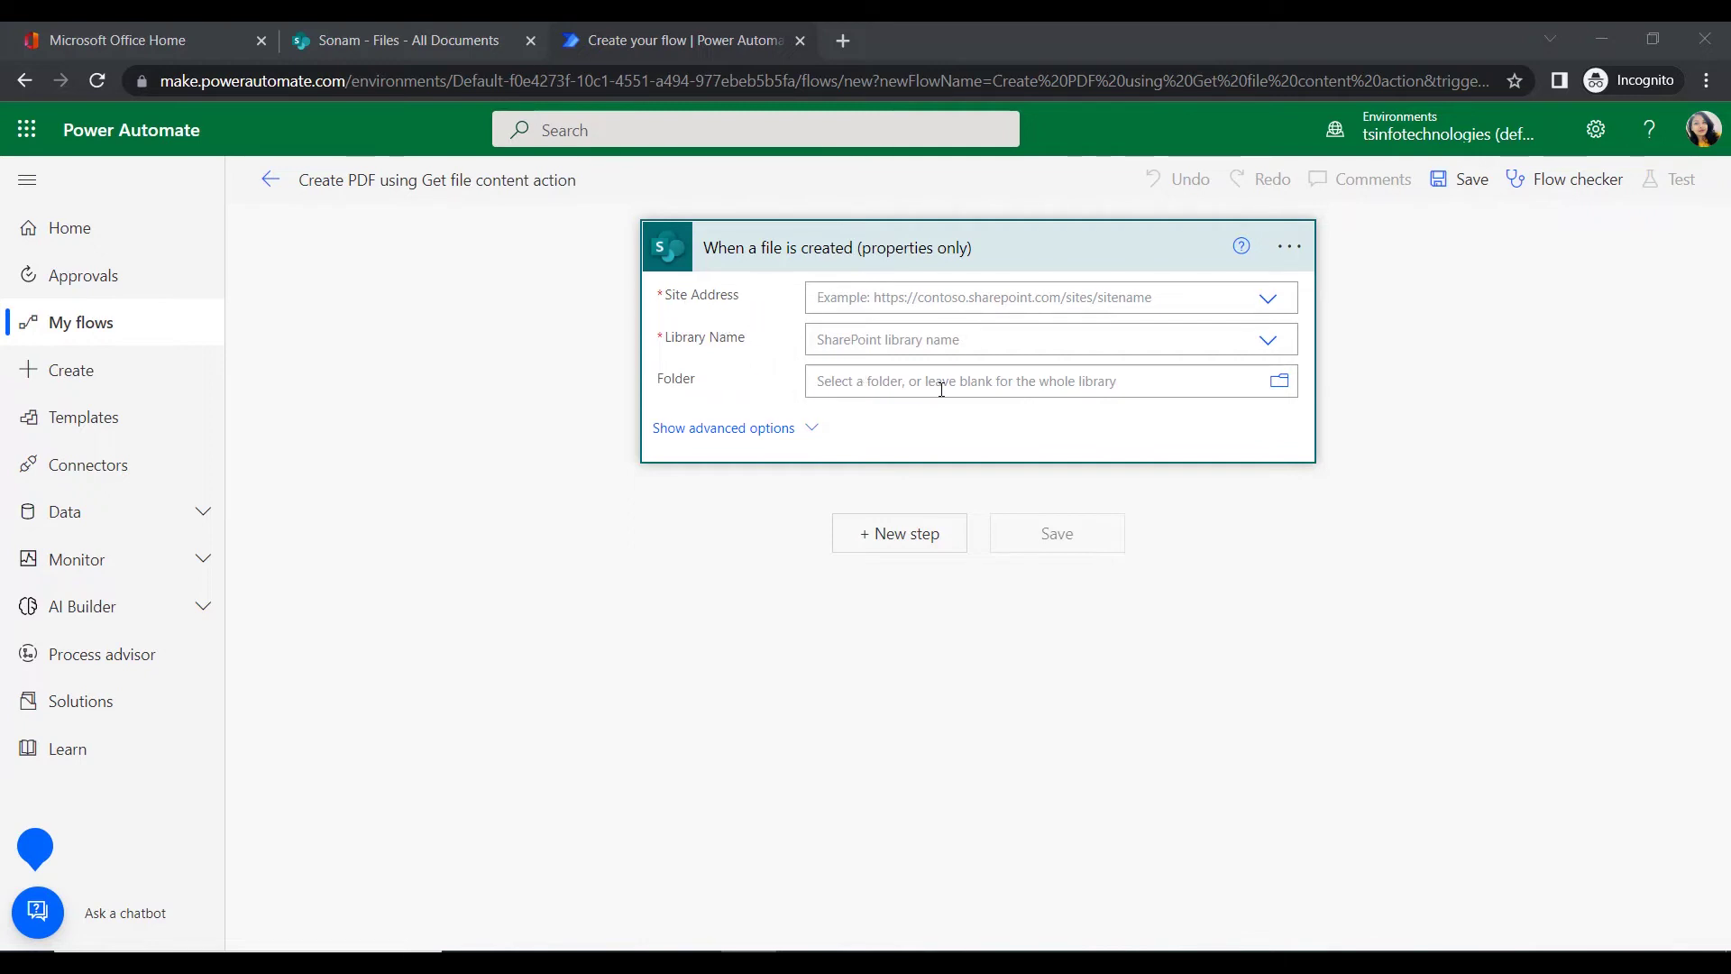
Set the trigger to site Sonam, library File Storage, folder /File Storage/Files, and collapse it
{"action": "left_click", "coordinate": [880, 299]}
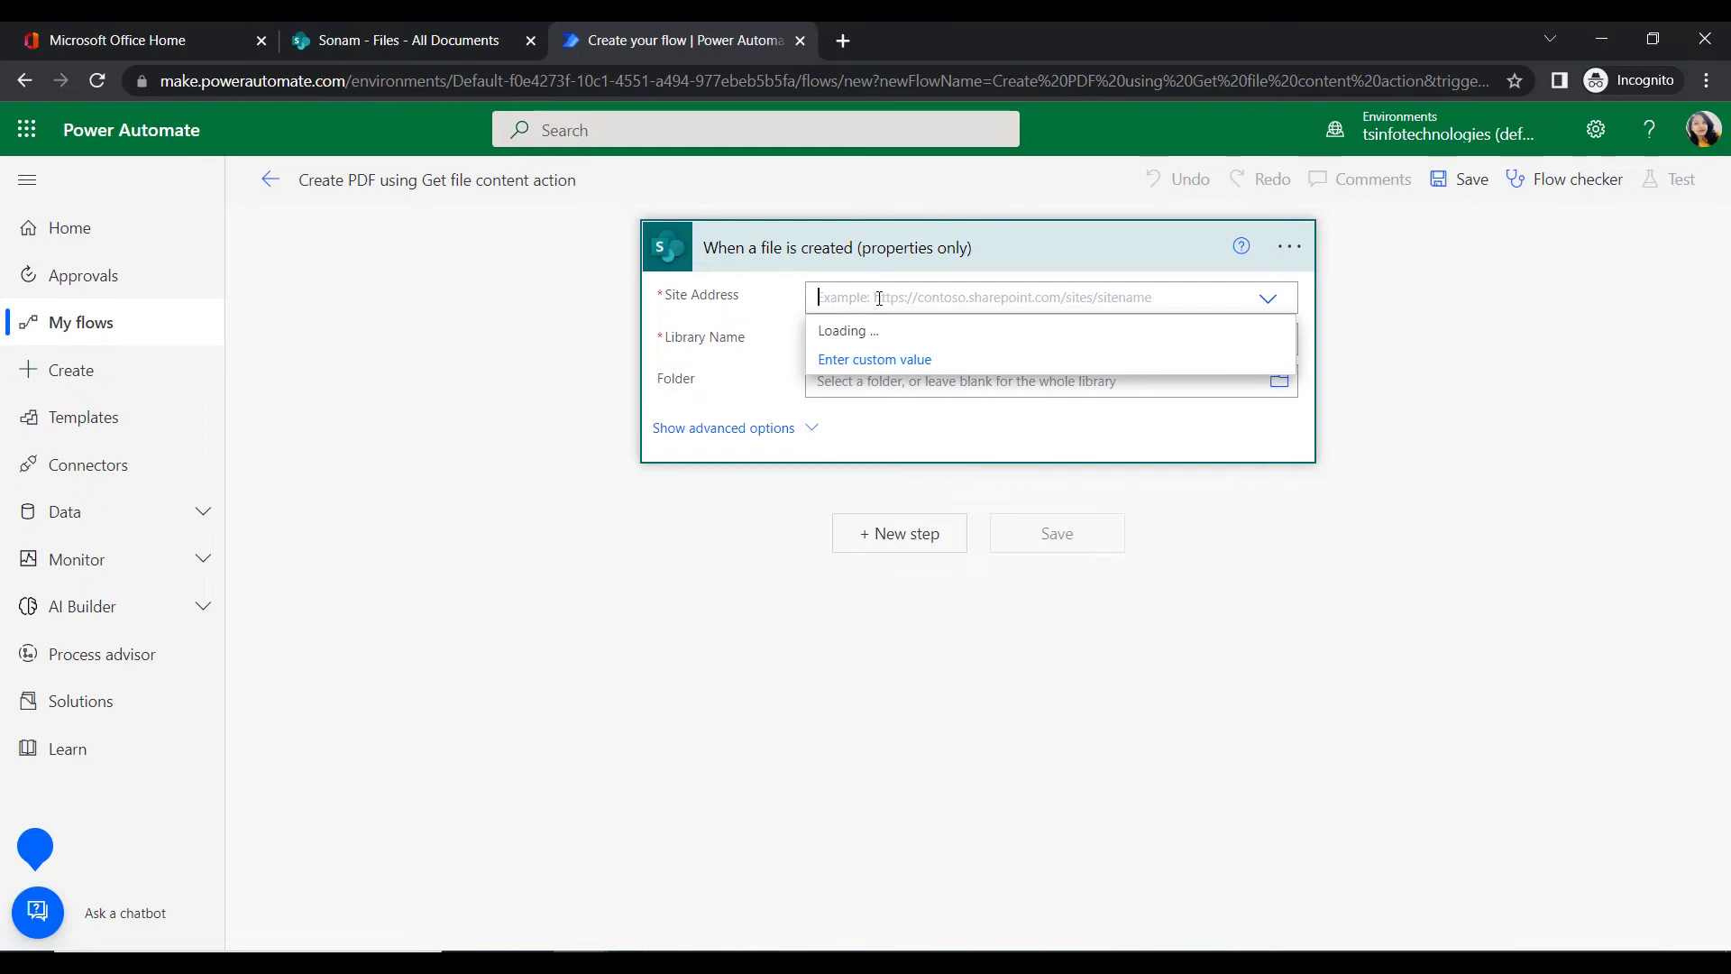
{"action": "left_click", "coordinate": [904, 502]}
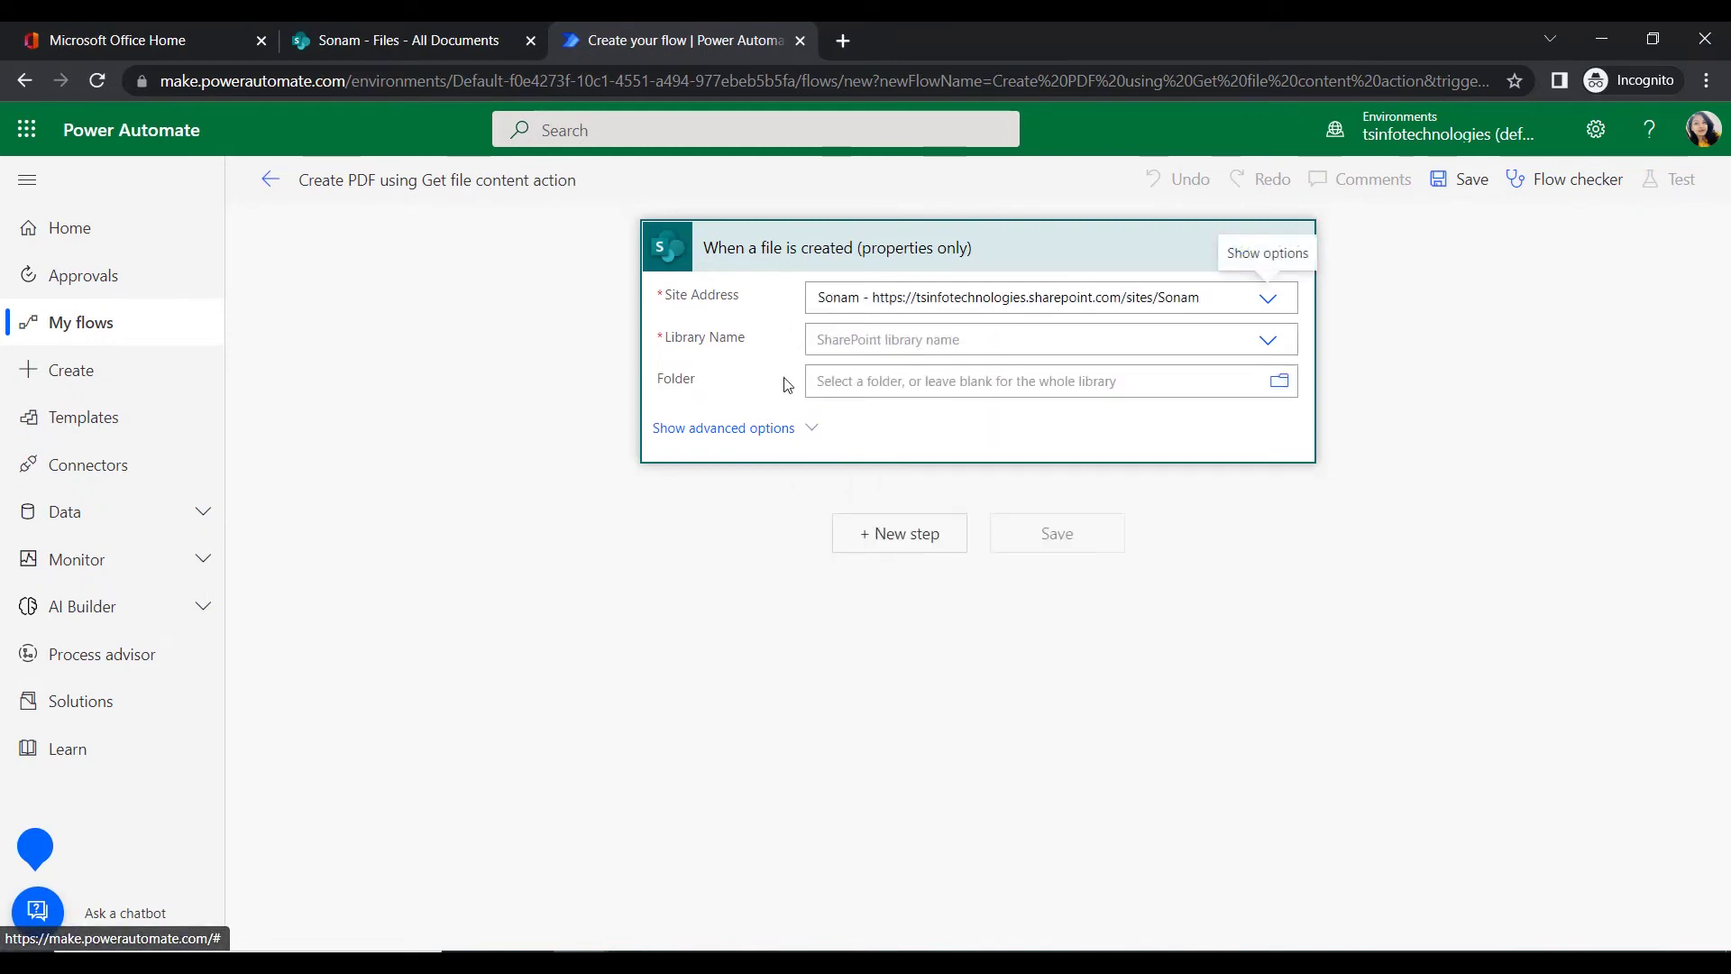
{"action": "left_click", "coordinate": [865, 340]}
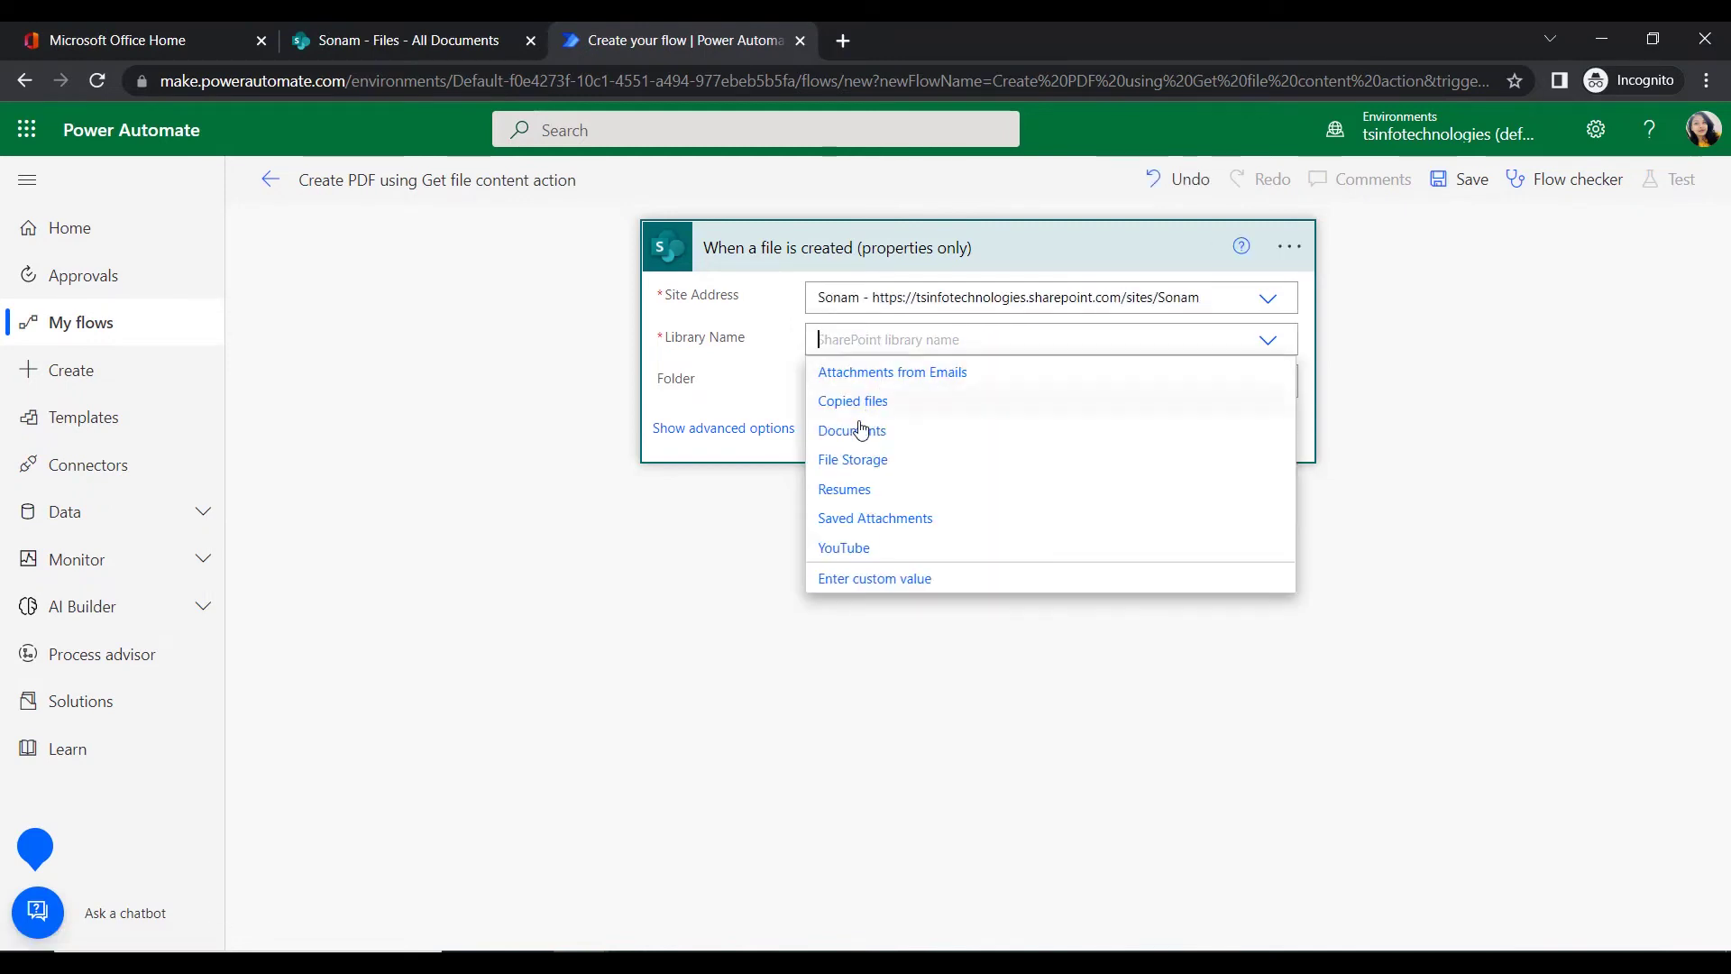
{"action": "left_click", "coordinate": [375, 41]}
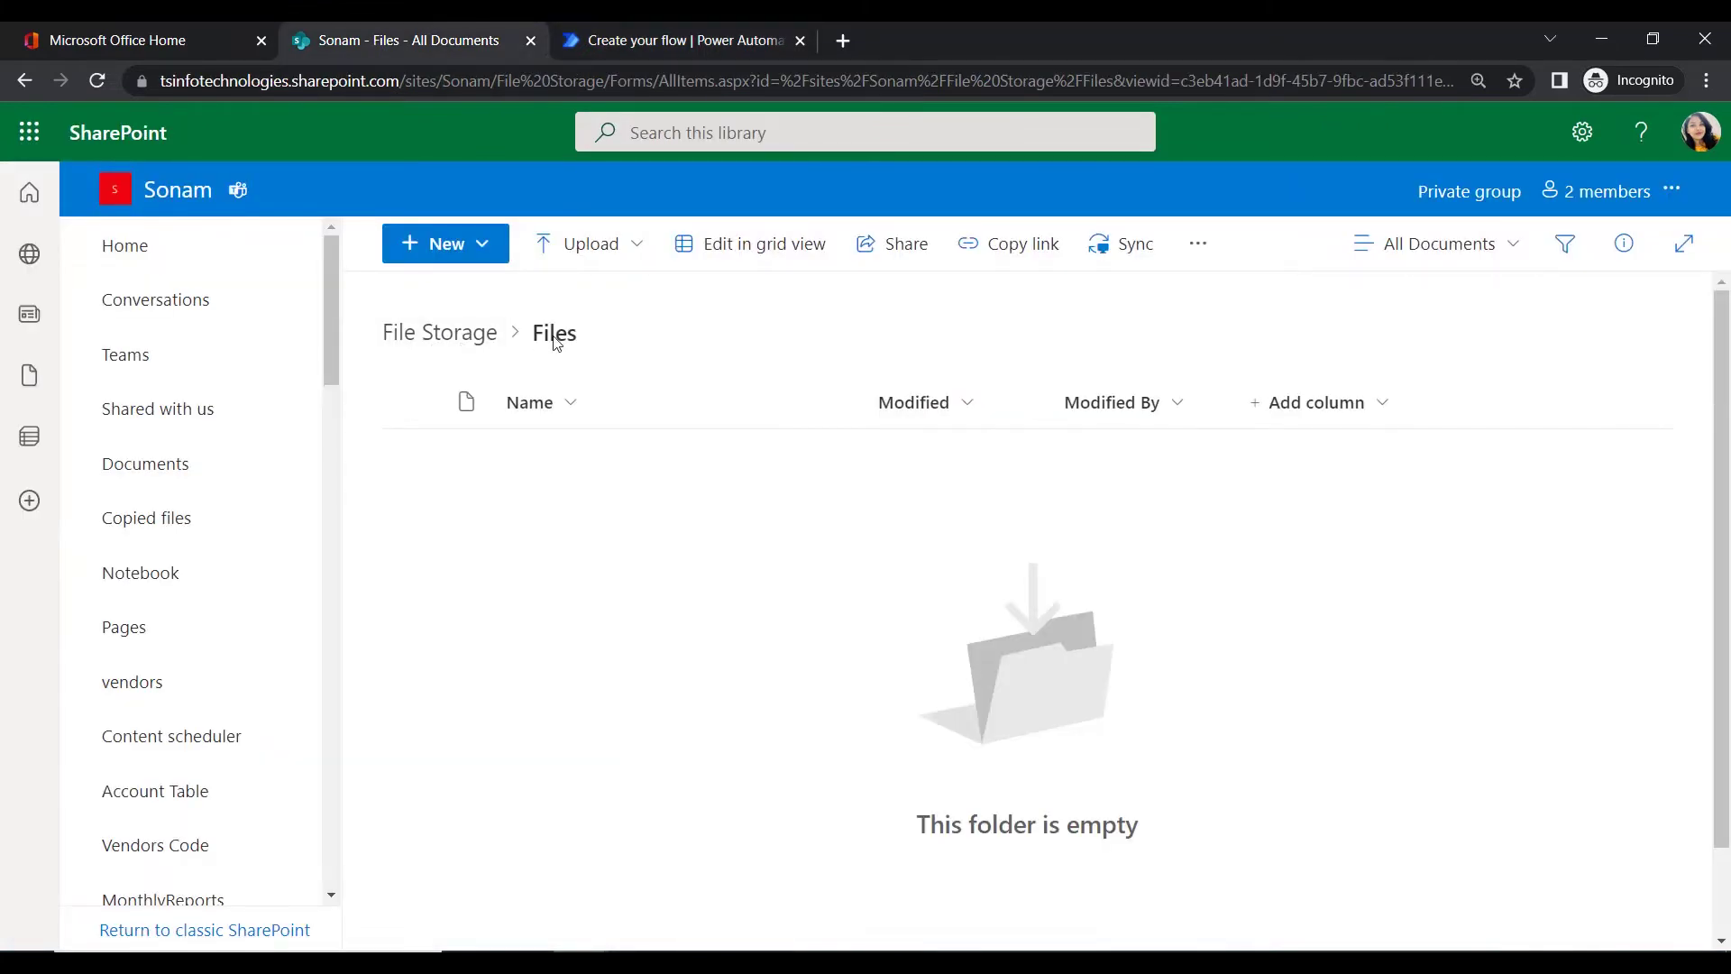
{"action": "left_click", "coordinate": [618, 28]}
{"action": "left_click", "coordinate": [823, 456]}
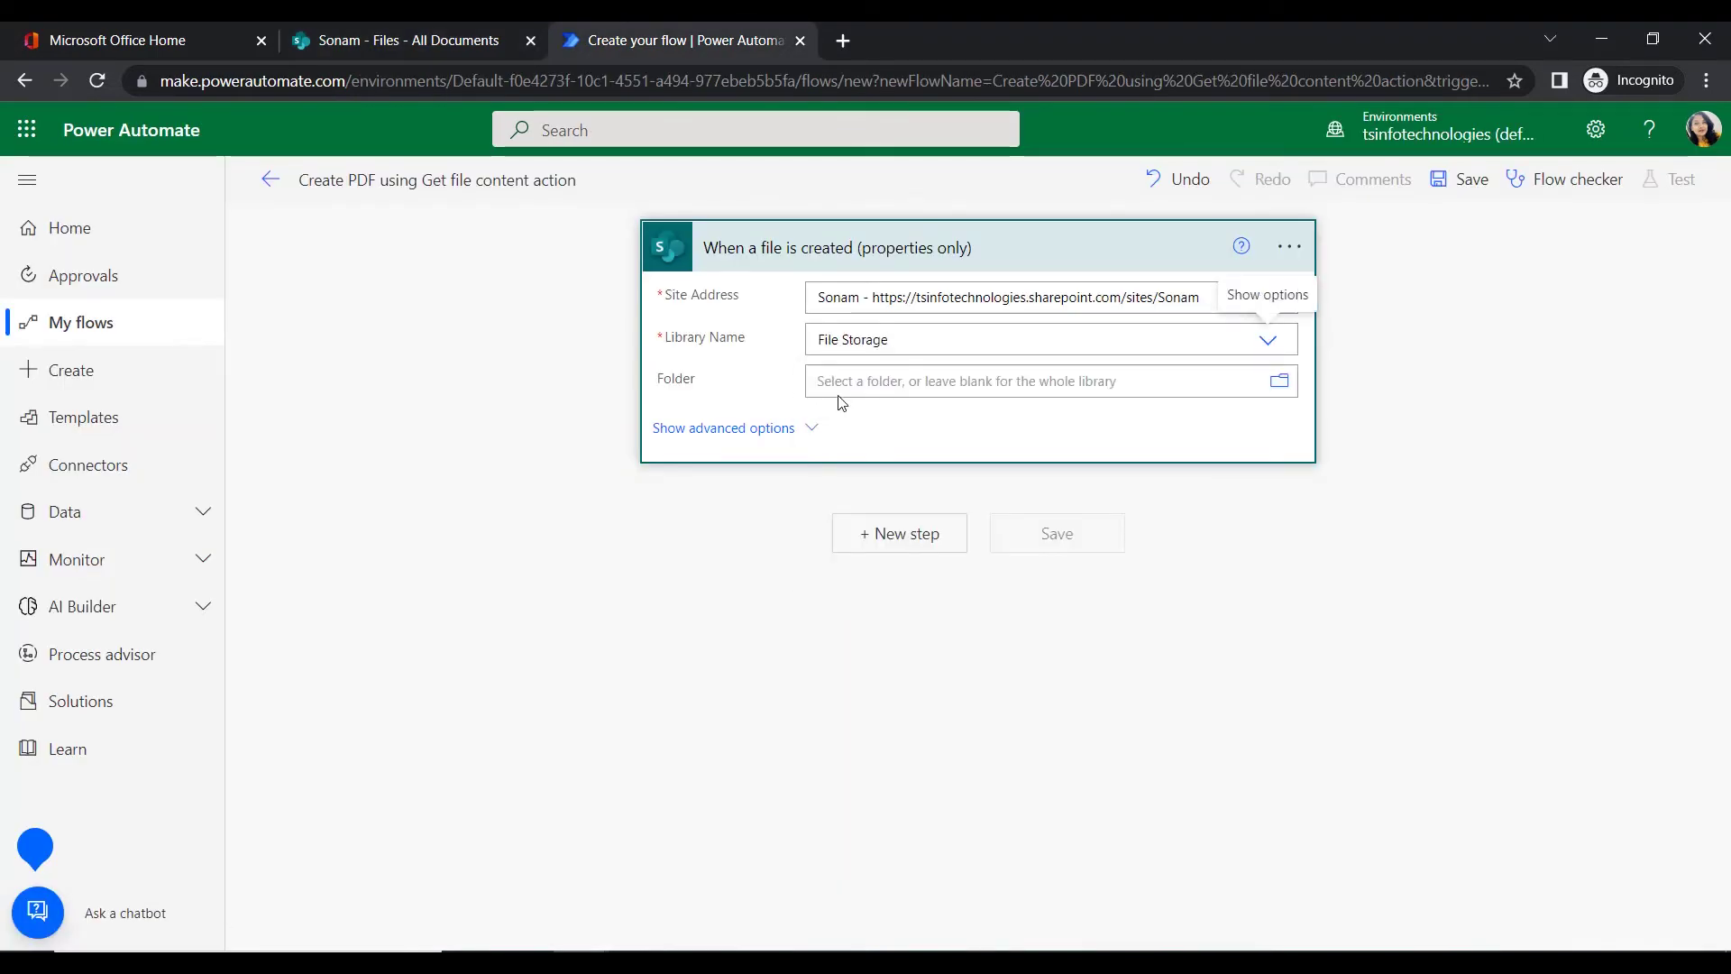
{"action": "left_click", "coordinate": [1280, 379]}
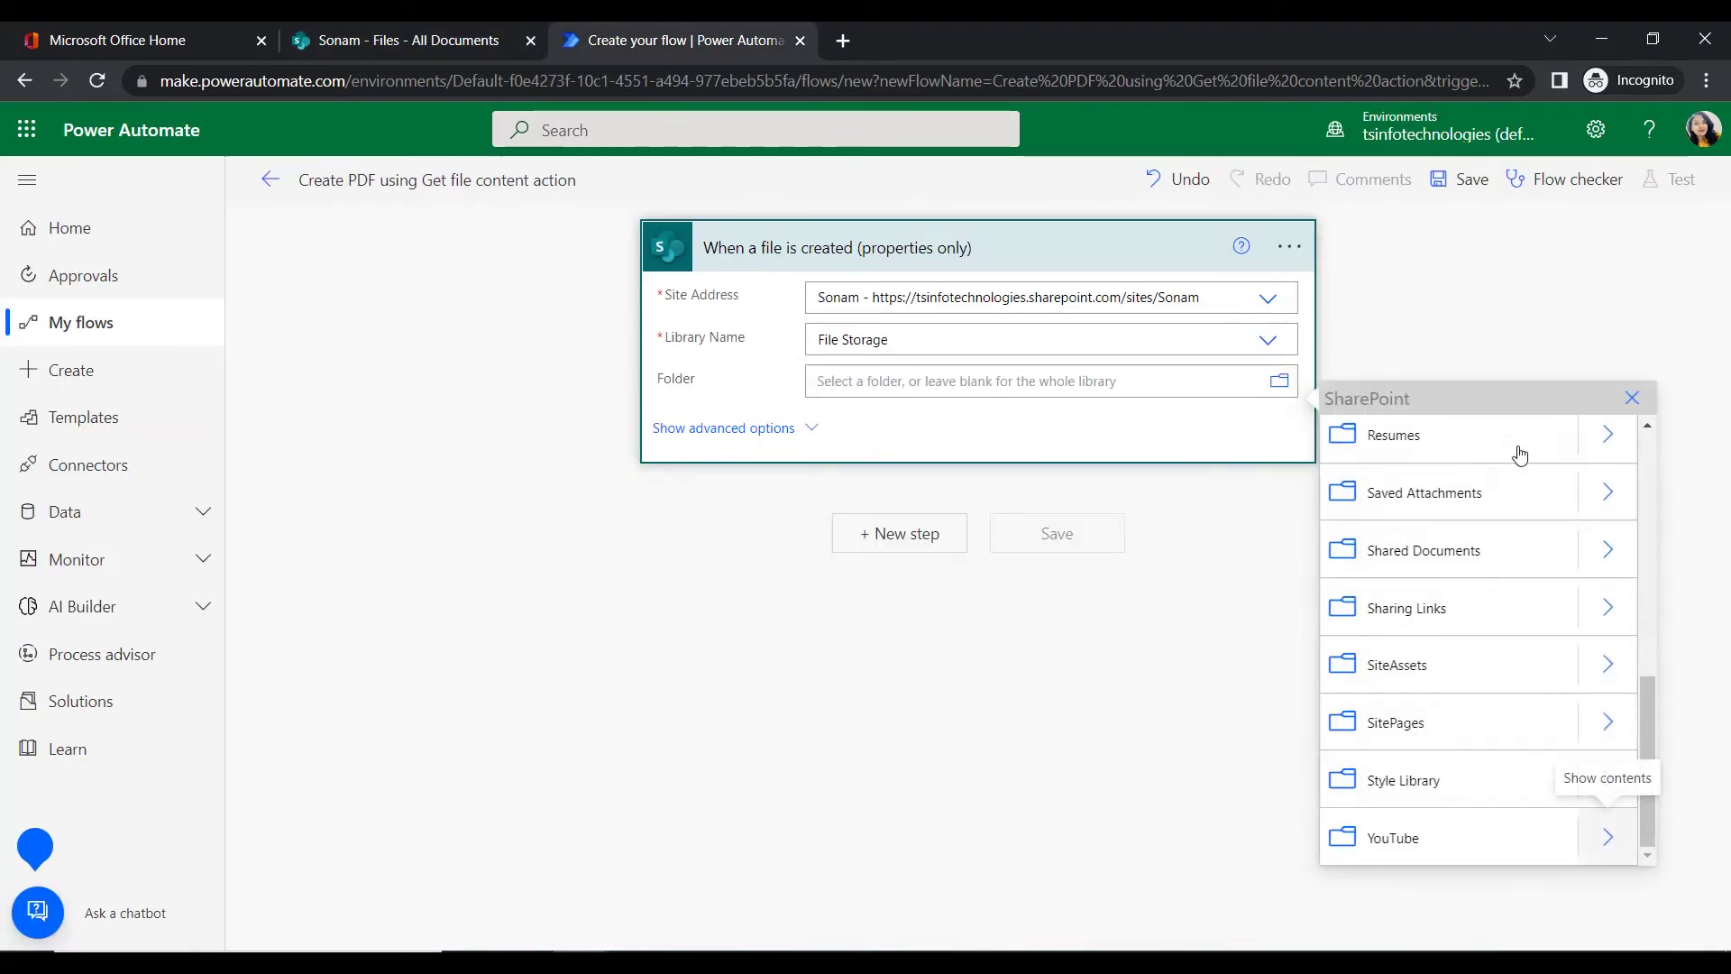
{"action": "scroll", "coordinate": [1514, 707], "scroll_direction": "up", "scroll_amount": 10}
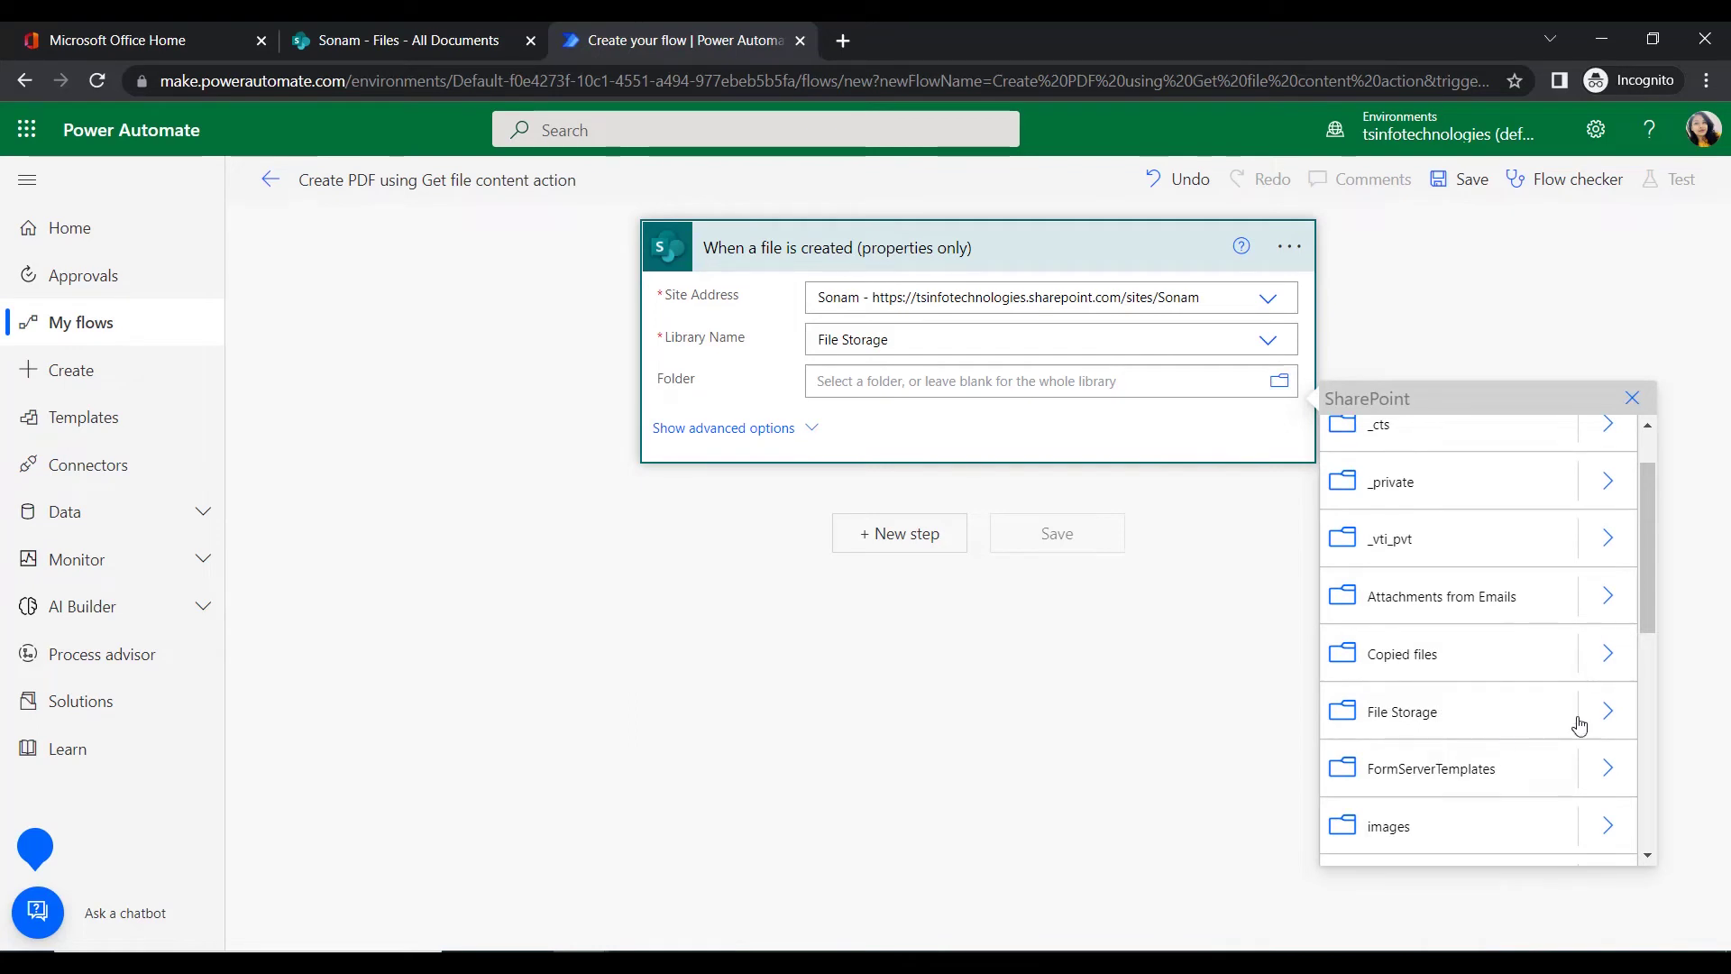
{"action": "left_click", "coordinate": [1402, 712]}
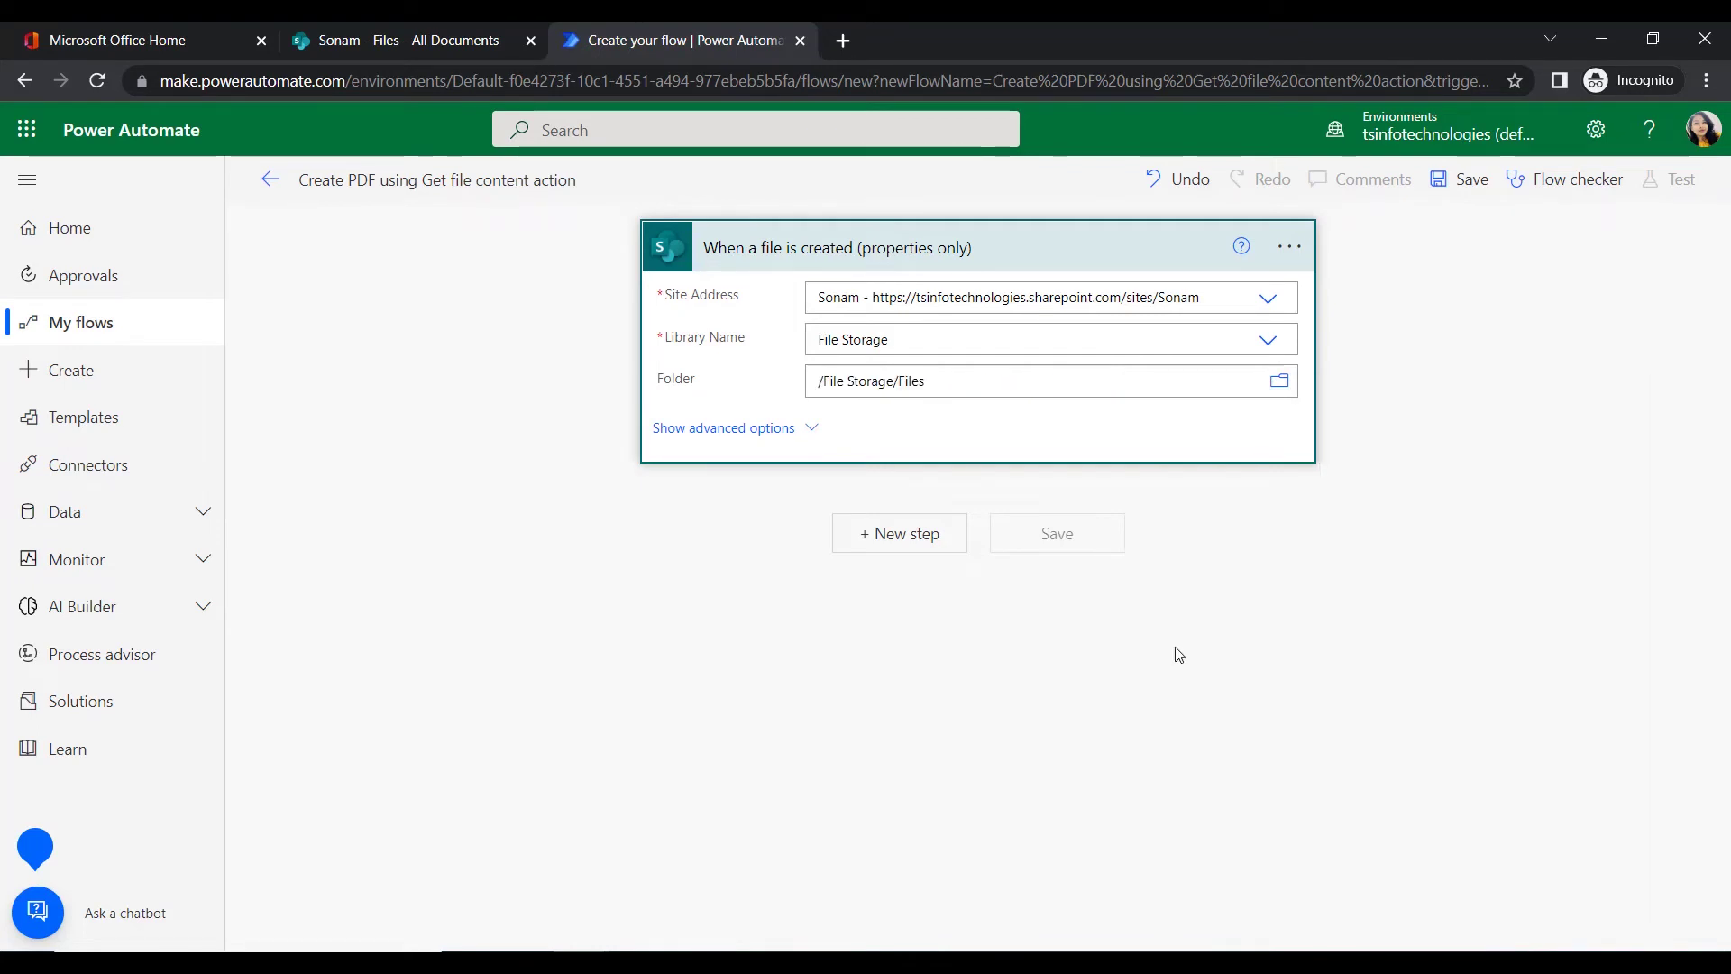
{"action": "left_click", "coordinate": [991, 244]}
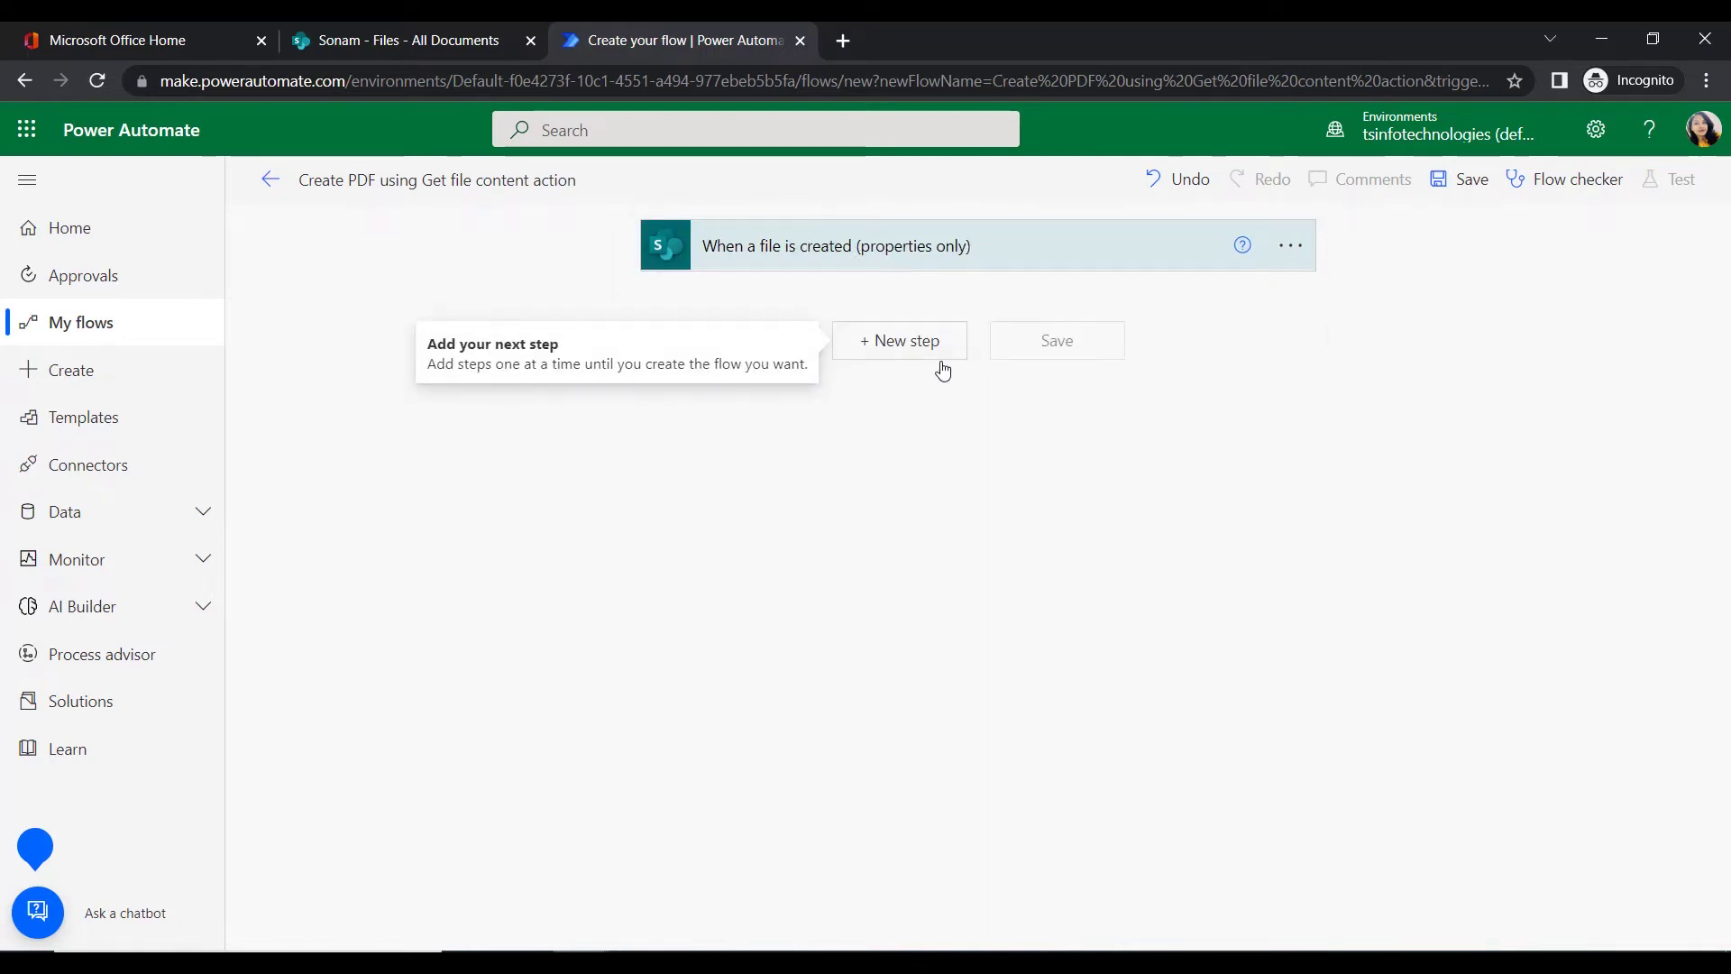
Add the SharePoint Get file content action after the trigger
{"action": "left_click", "coordinate": [910, 341]}
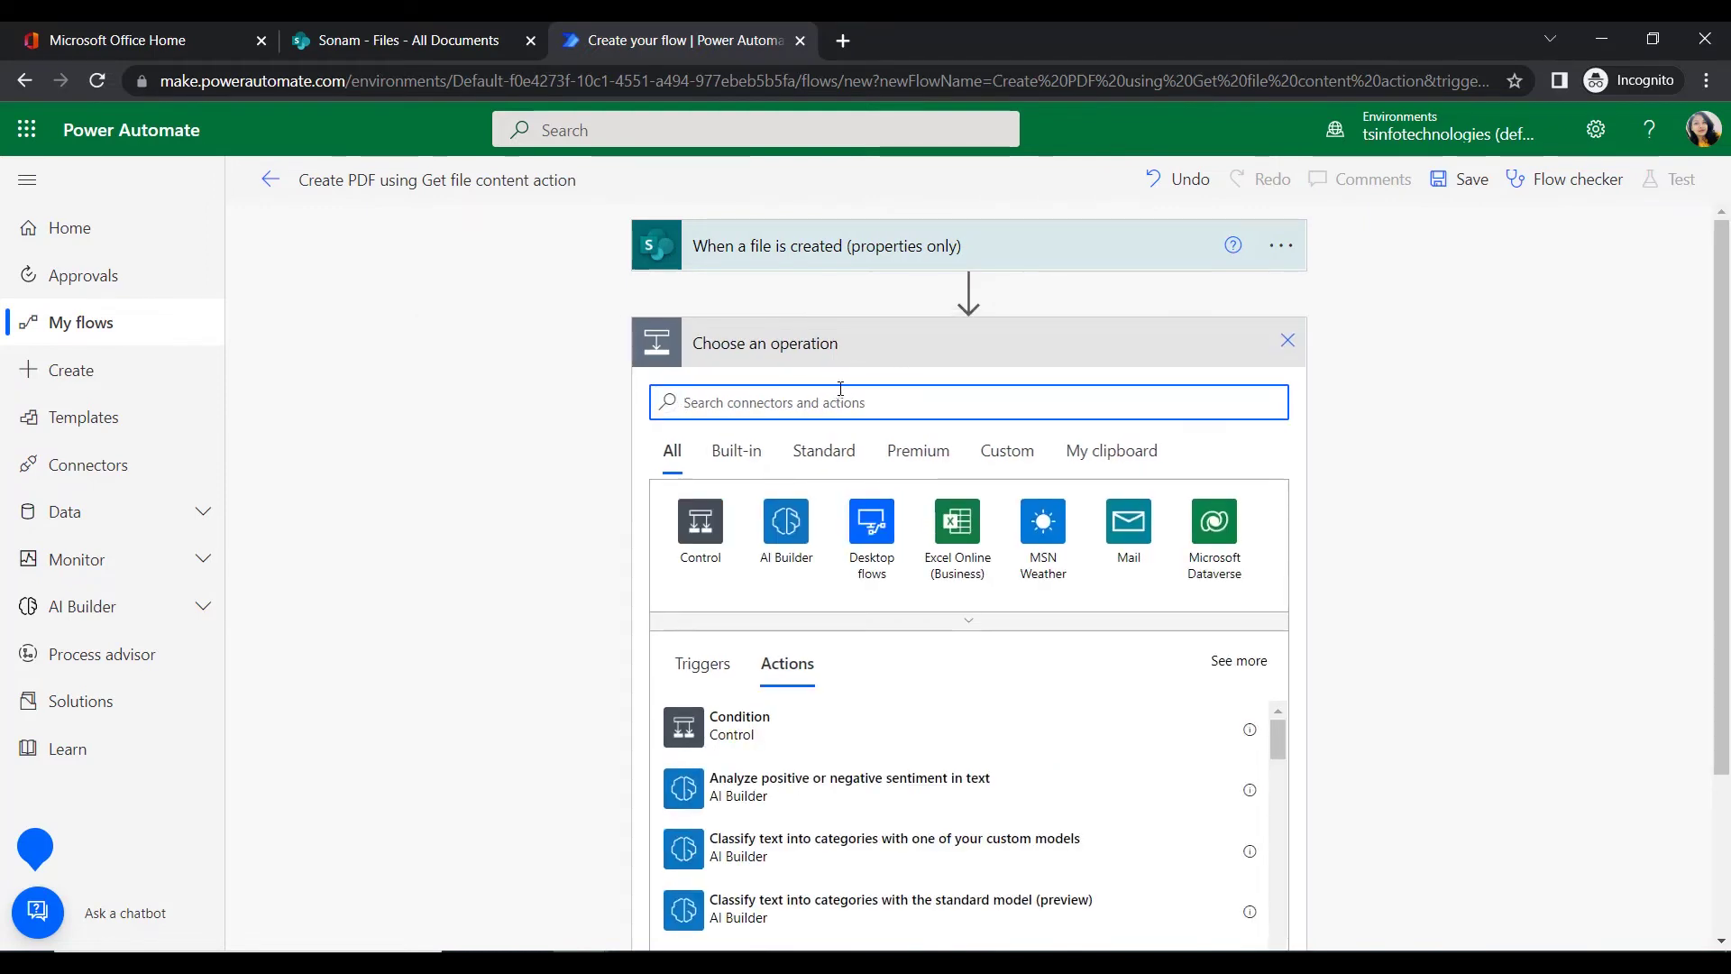
{"action": "type", "text": "get file conten"}
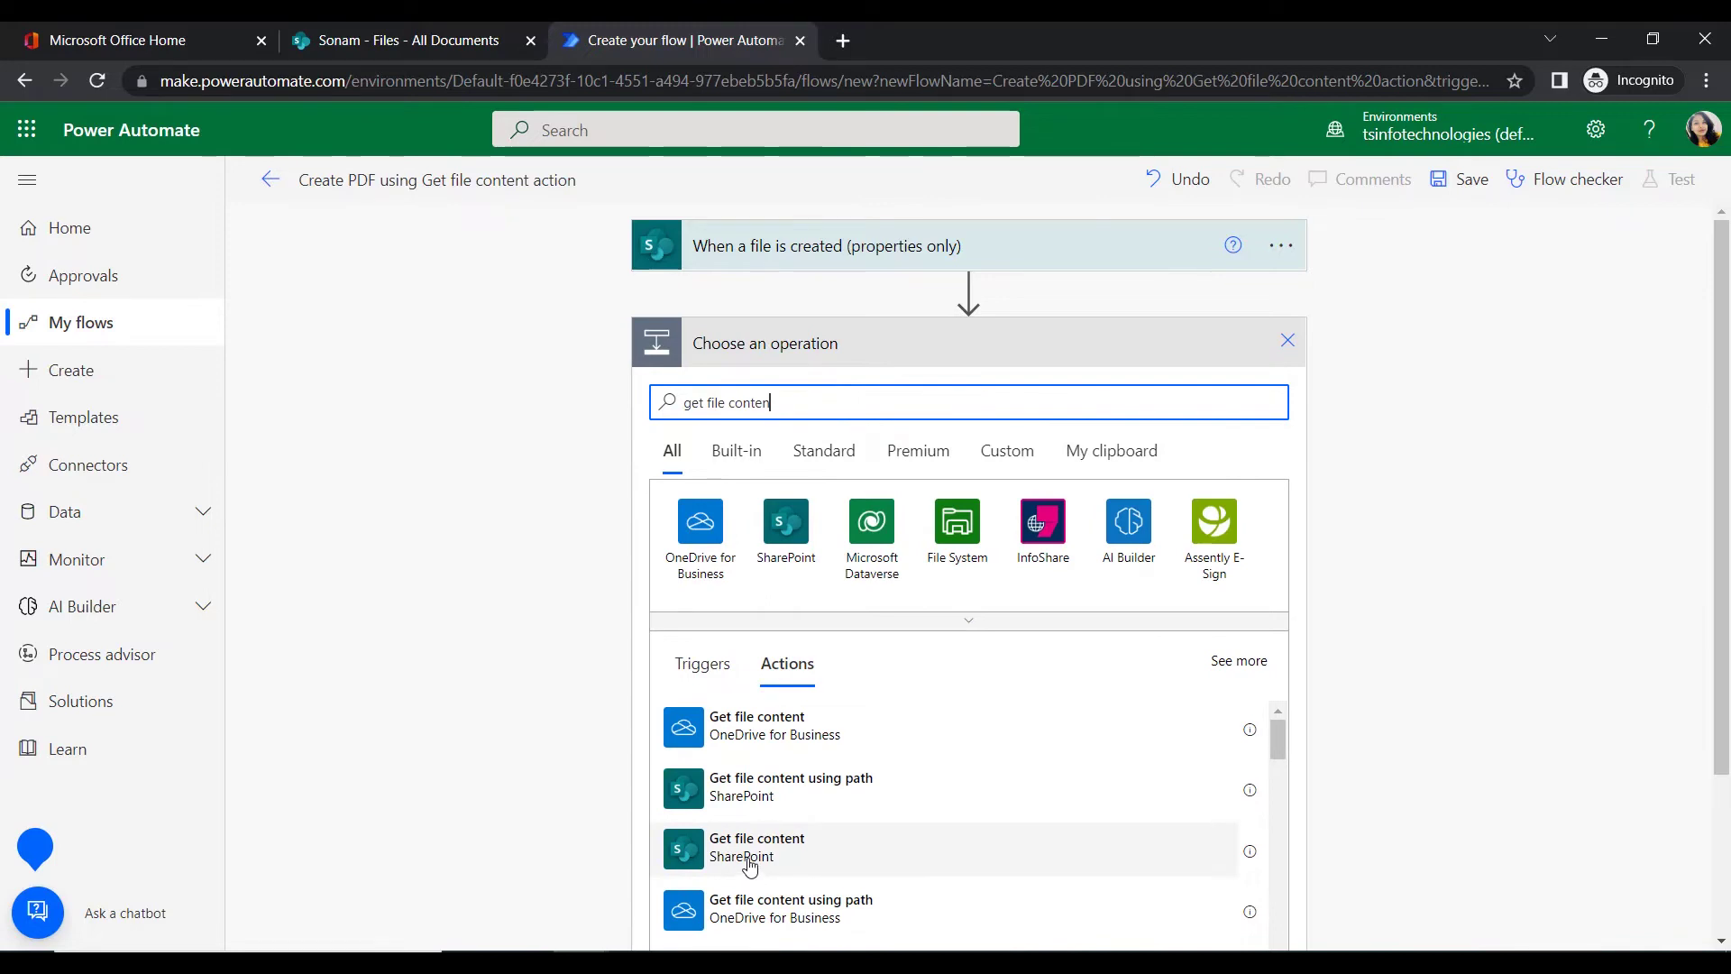
{"action": "left_click", "coordinate": [773, 797]}
{"action": "left_click", "coordinate": [757, 847]}
Set its Site Address to Sonam and File Identifier to the trigger's Identifier
{"action": "left_click", "coordinate": [701, 394]}
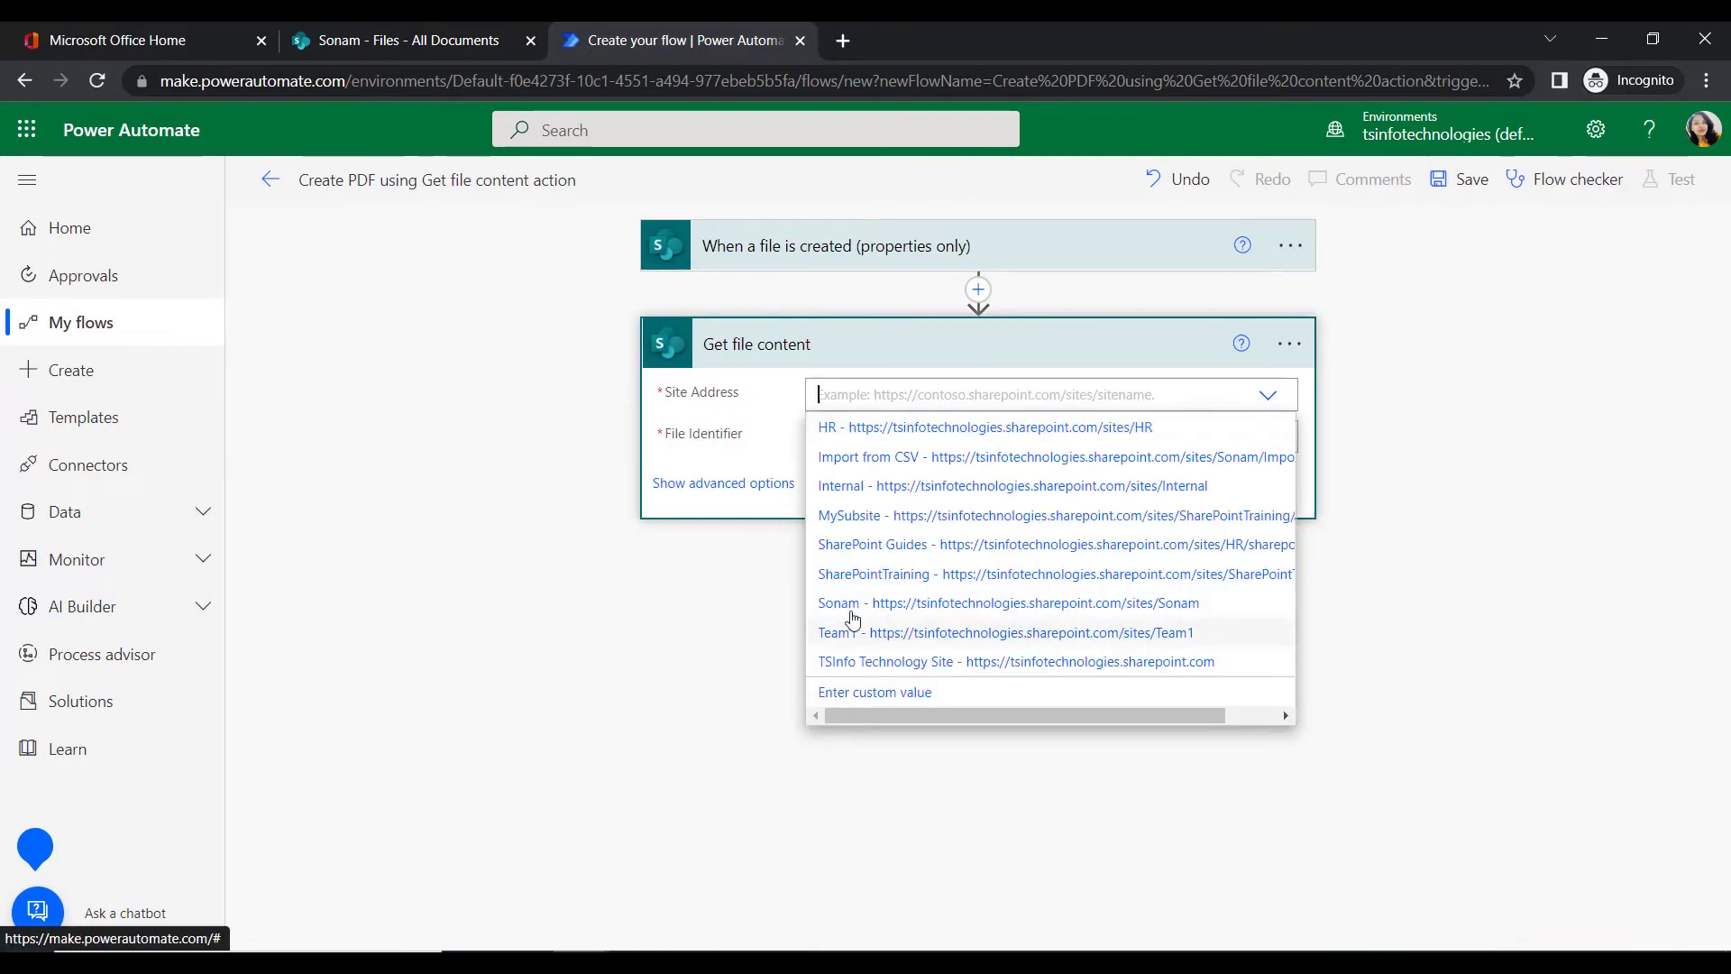
{"action": "left_click", "coordinate": [847, 602]}
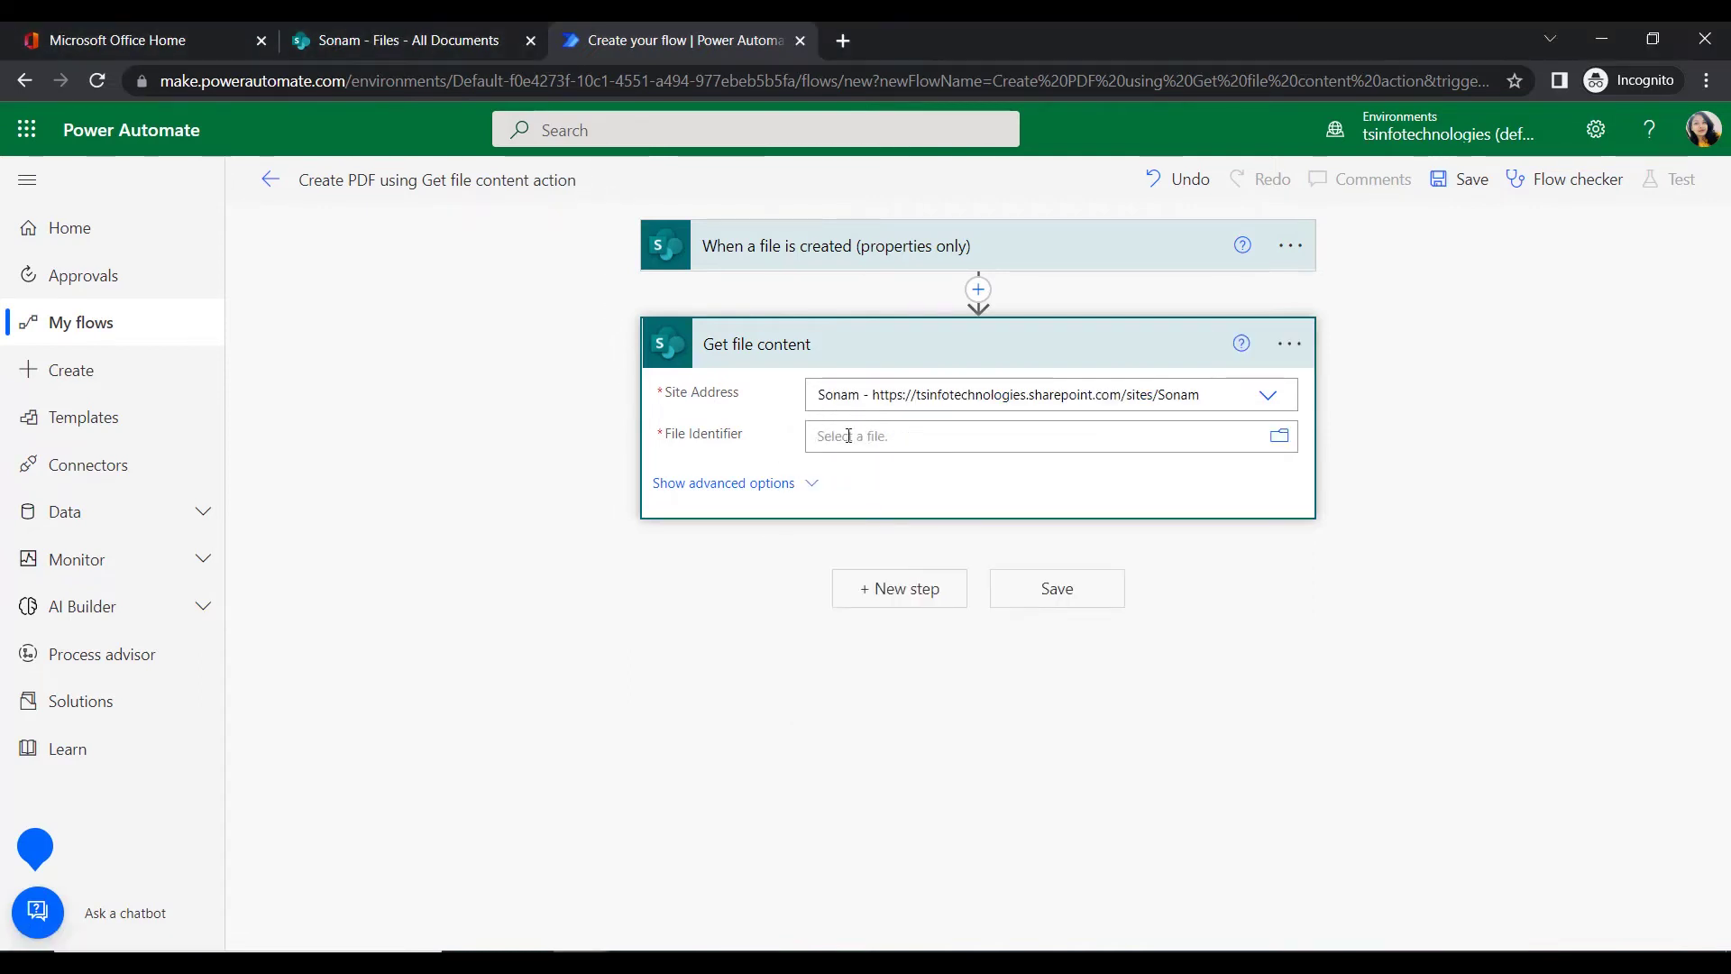
{"action": "left_click", "coordinate": [848, 435]}
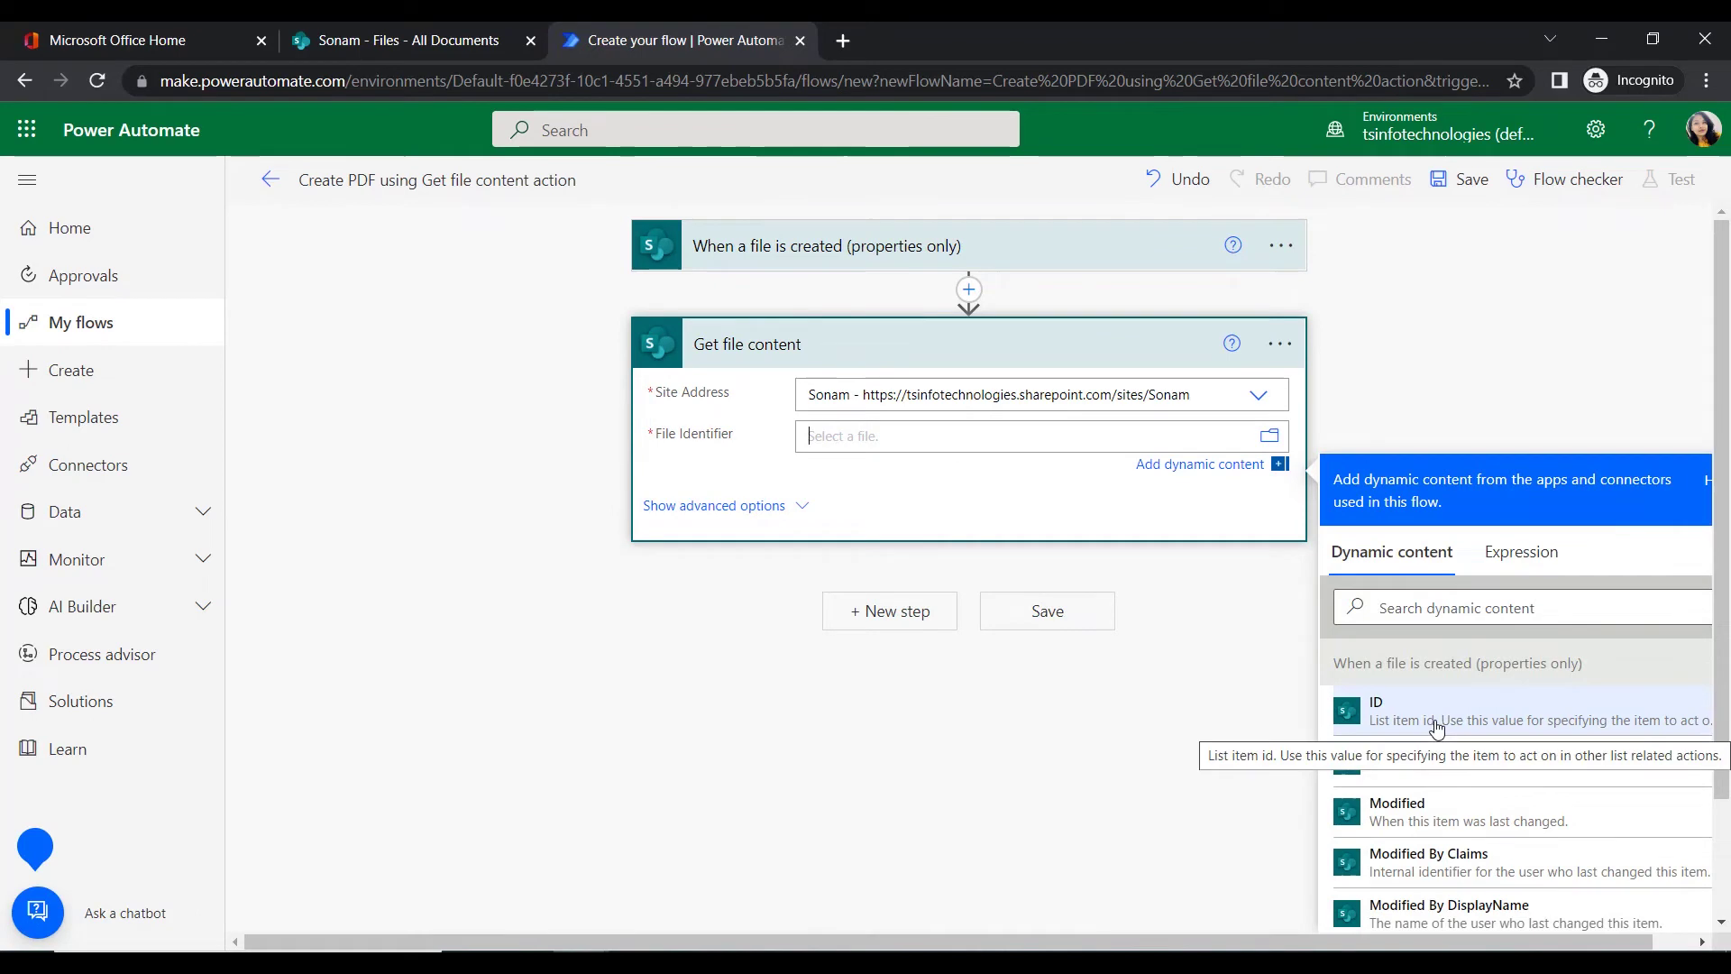
{"action": "left_click", "coordinate": [1419, 607]}
{"action": "type", "text": "iden"}
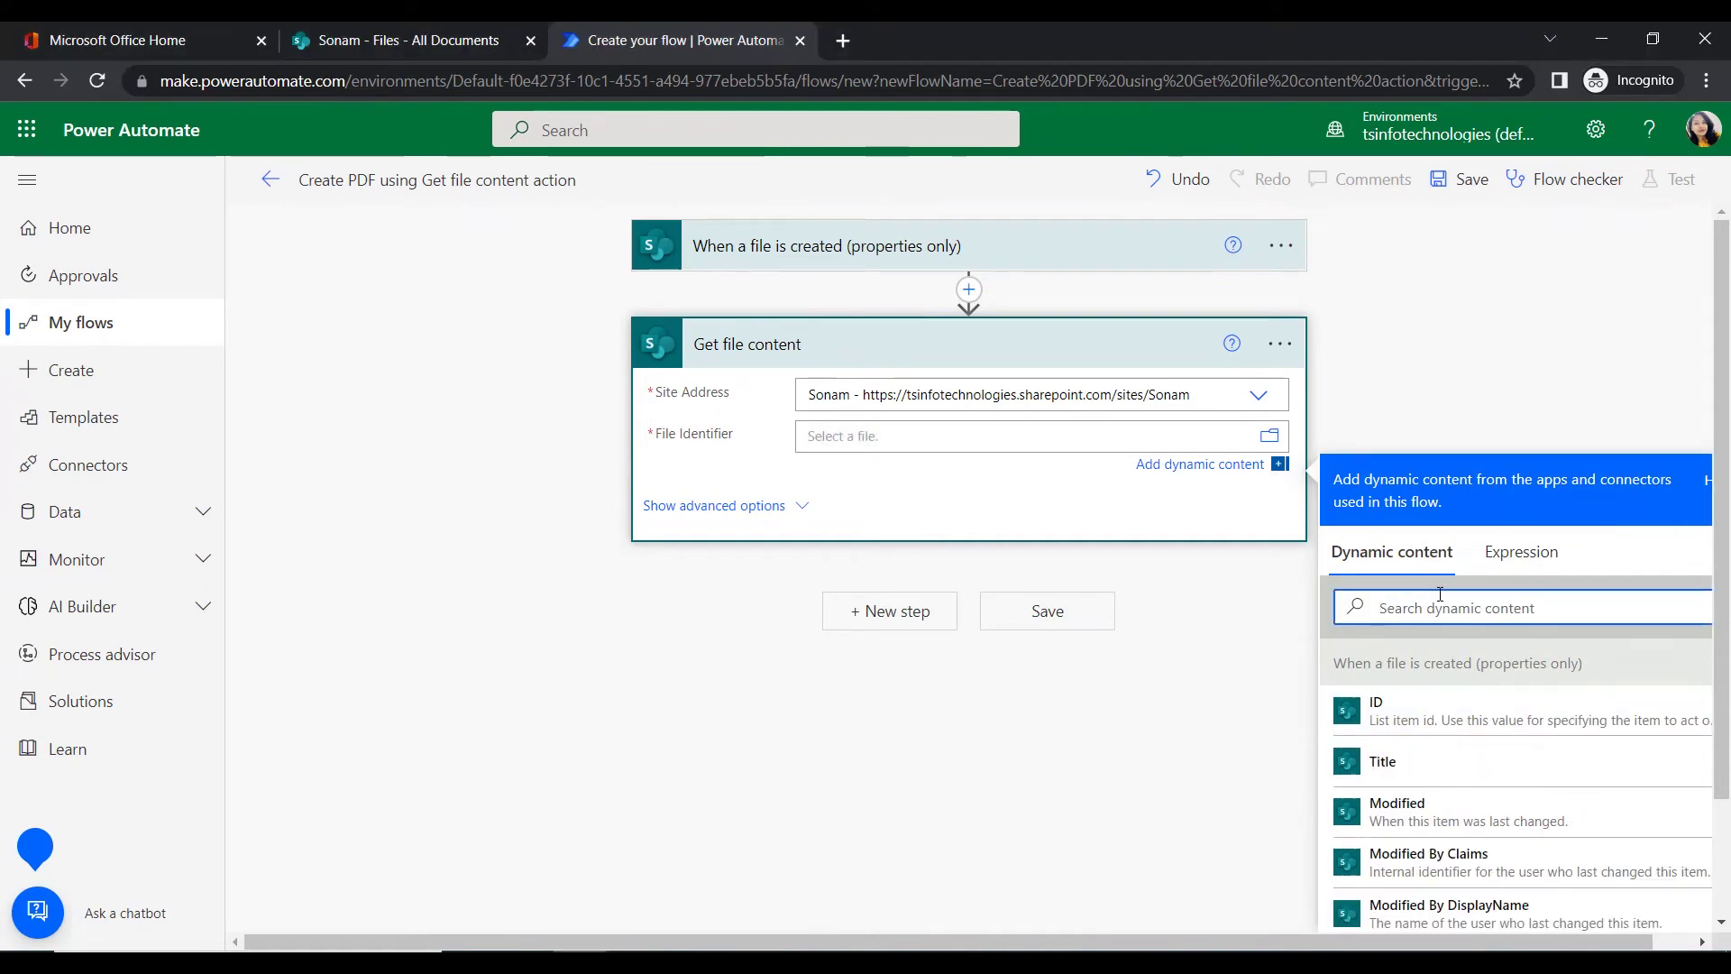
{"action": "left_click", "coordinate": [1419, 608]}
{"action": "type", "text": "iden"}
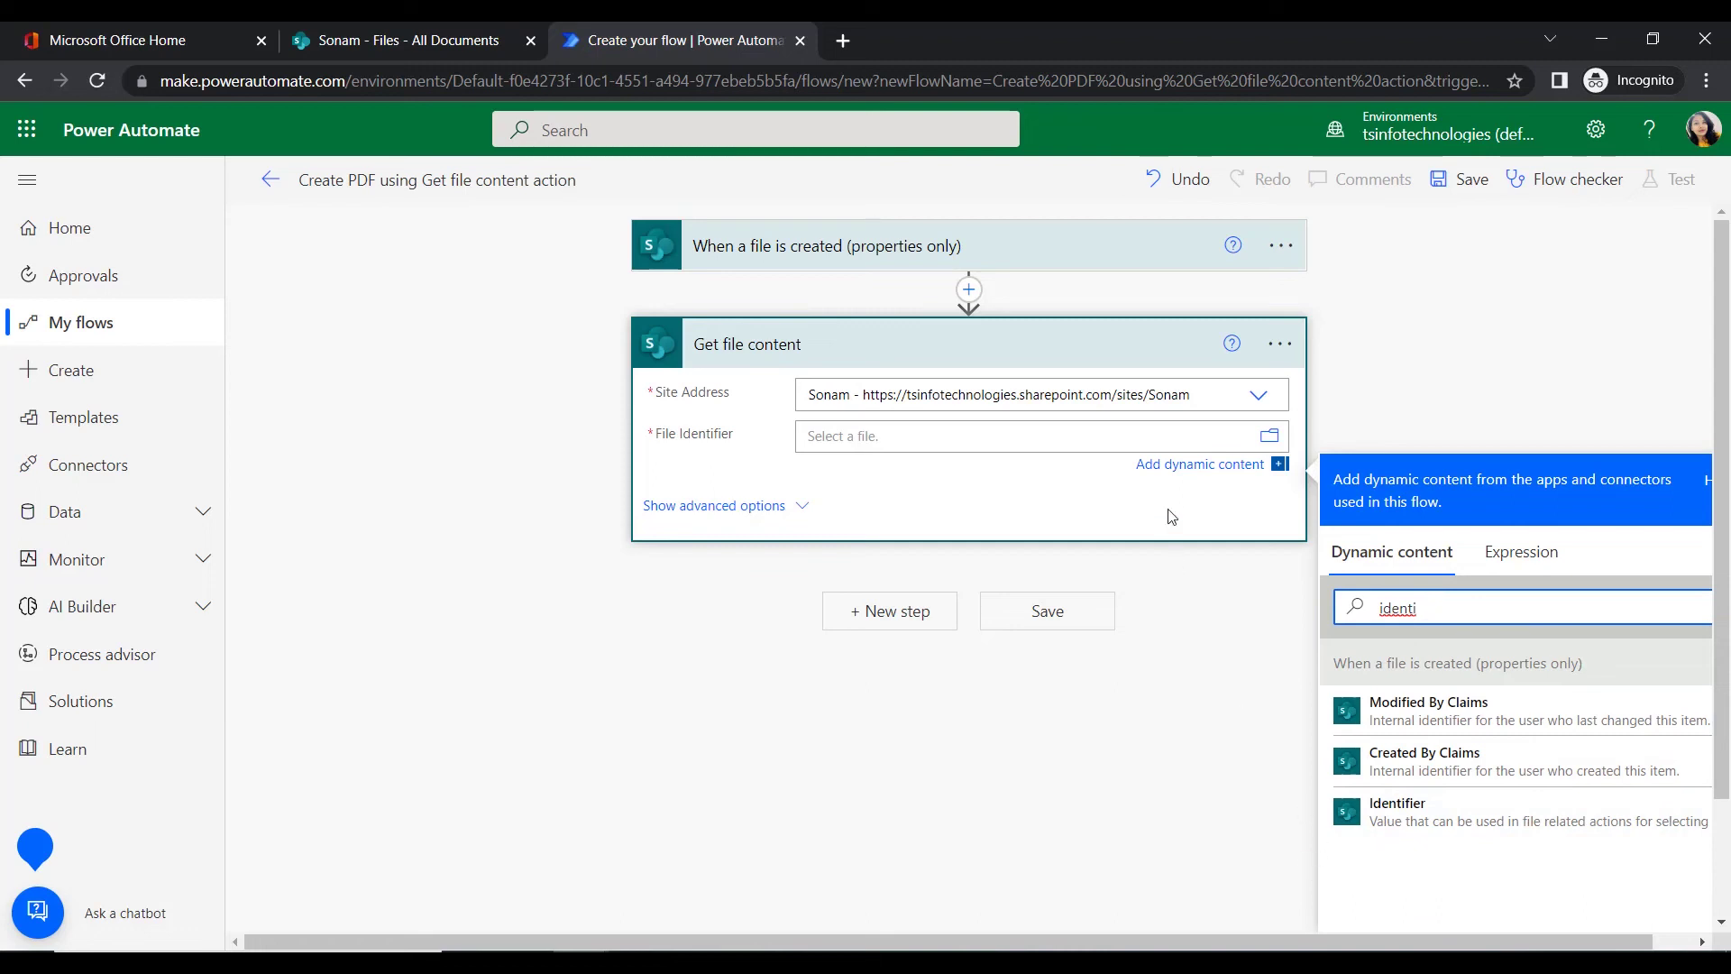
{"action": "left_click", "coordinate": [1393, 813]}
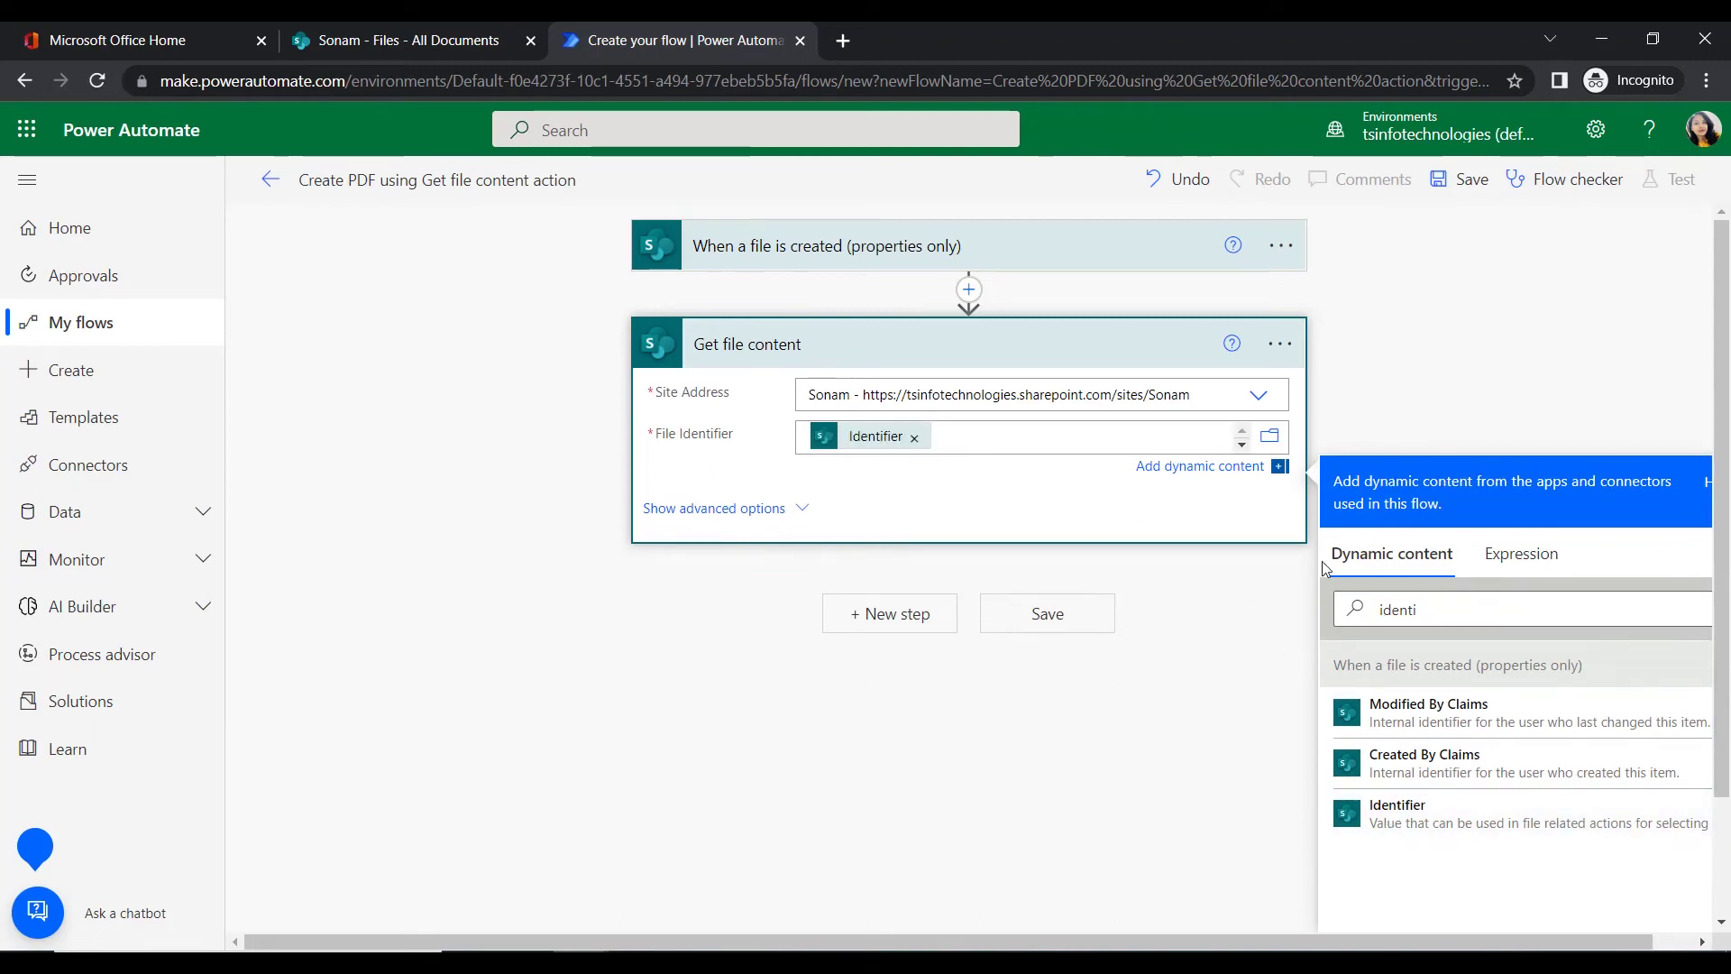
{"action": "left_click", "coordinate": [1118, 652]}
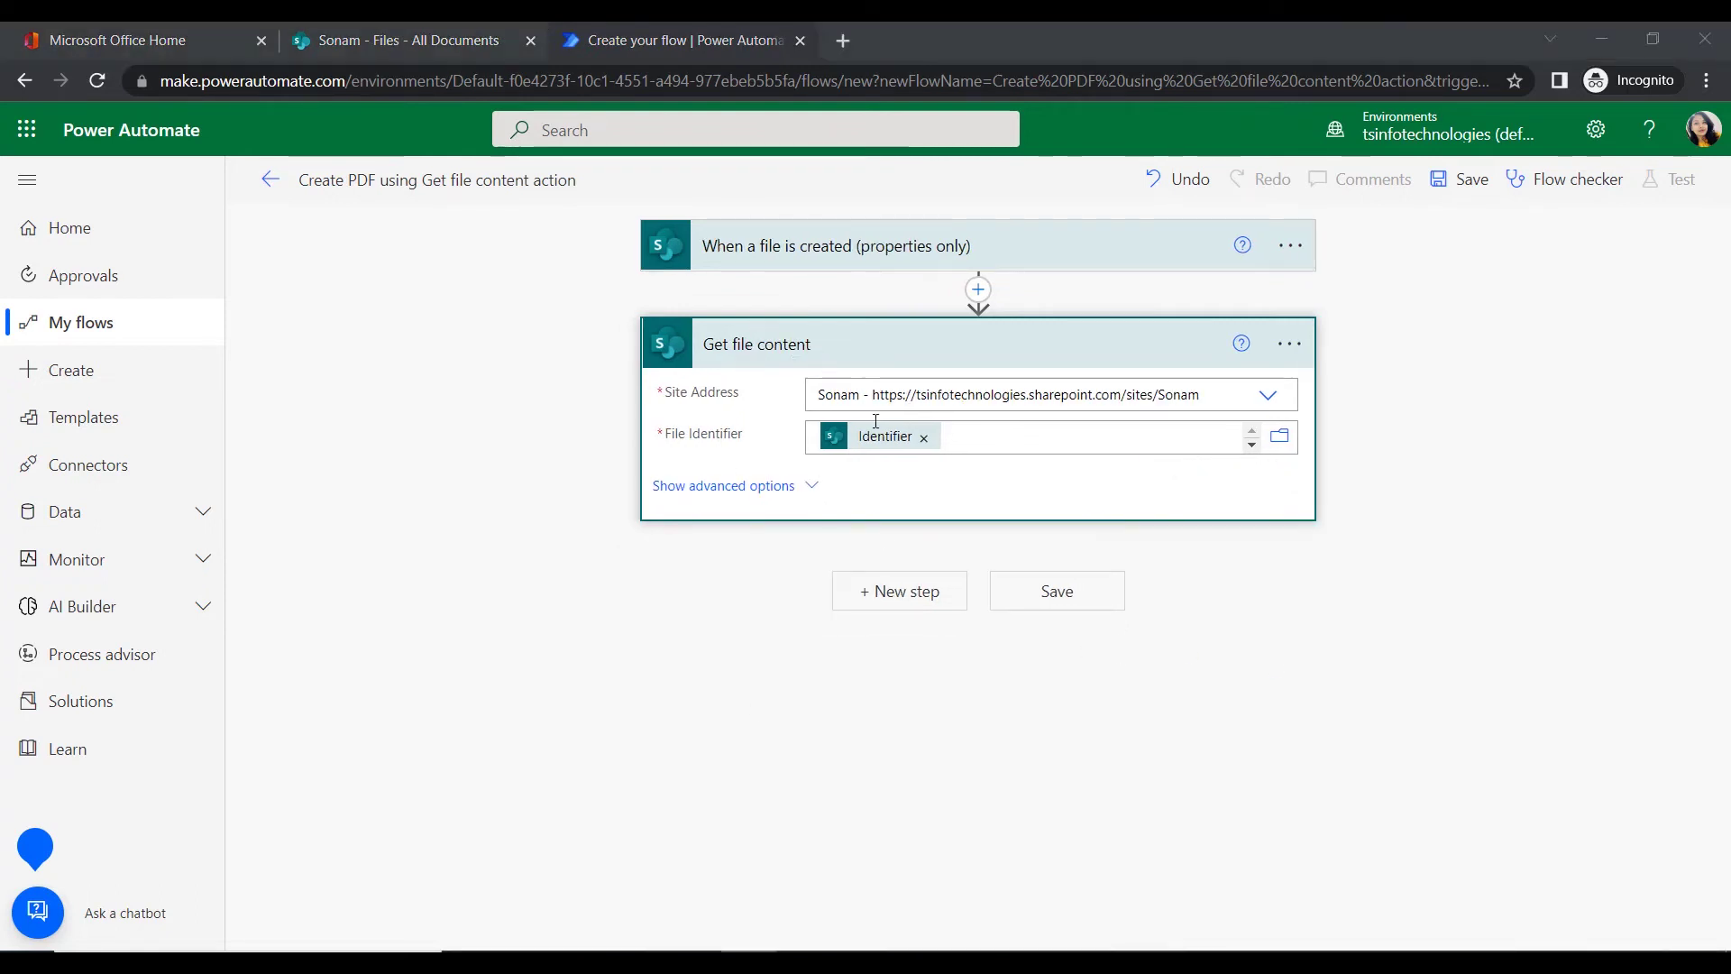
{"action": "left_click", "coordinate": [872, 604]}
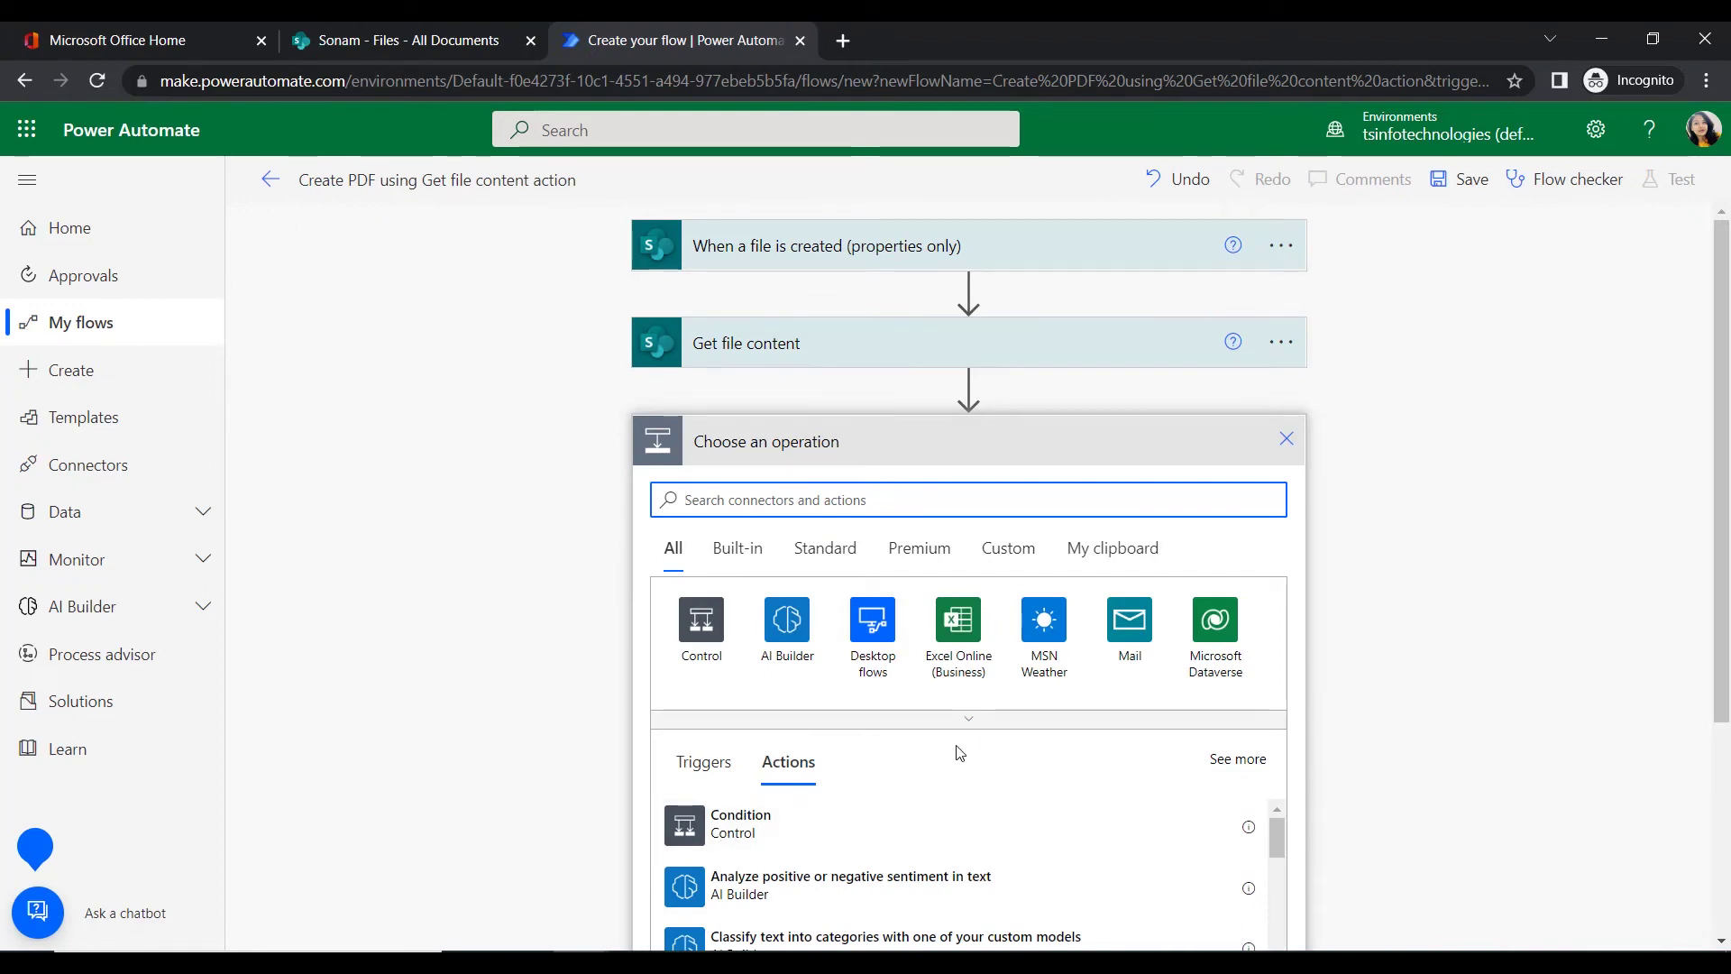
Add a Condition step whose first value is the file name with extension
{"action": "scroll", "coordinate": [954, 746], "scroll_direction": "down", "scroll_amount": 3}
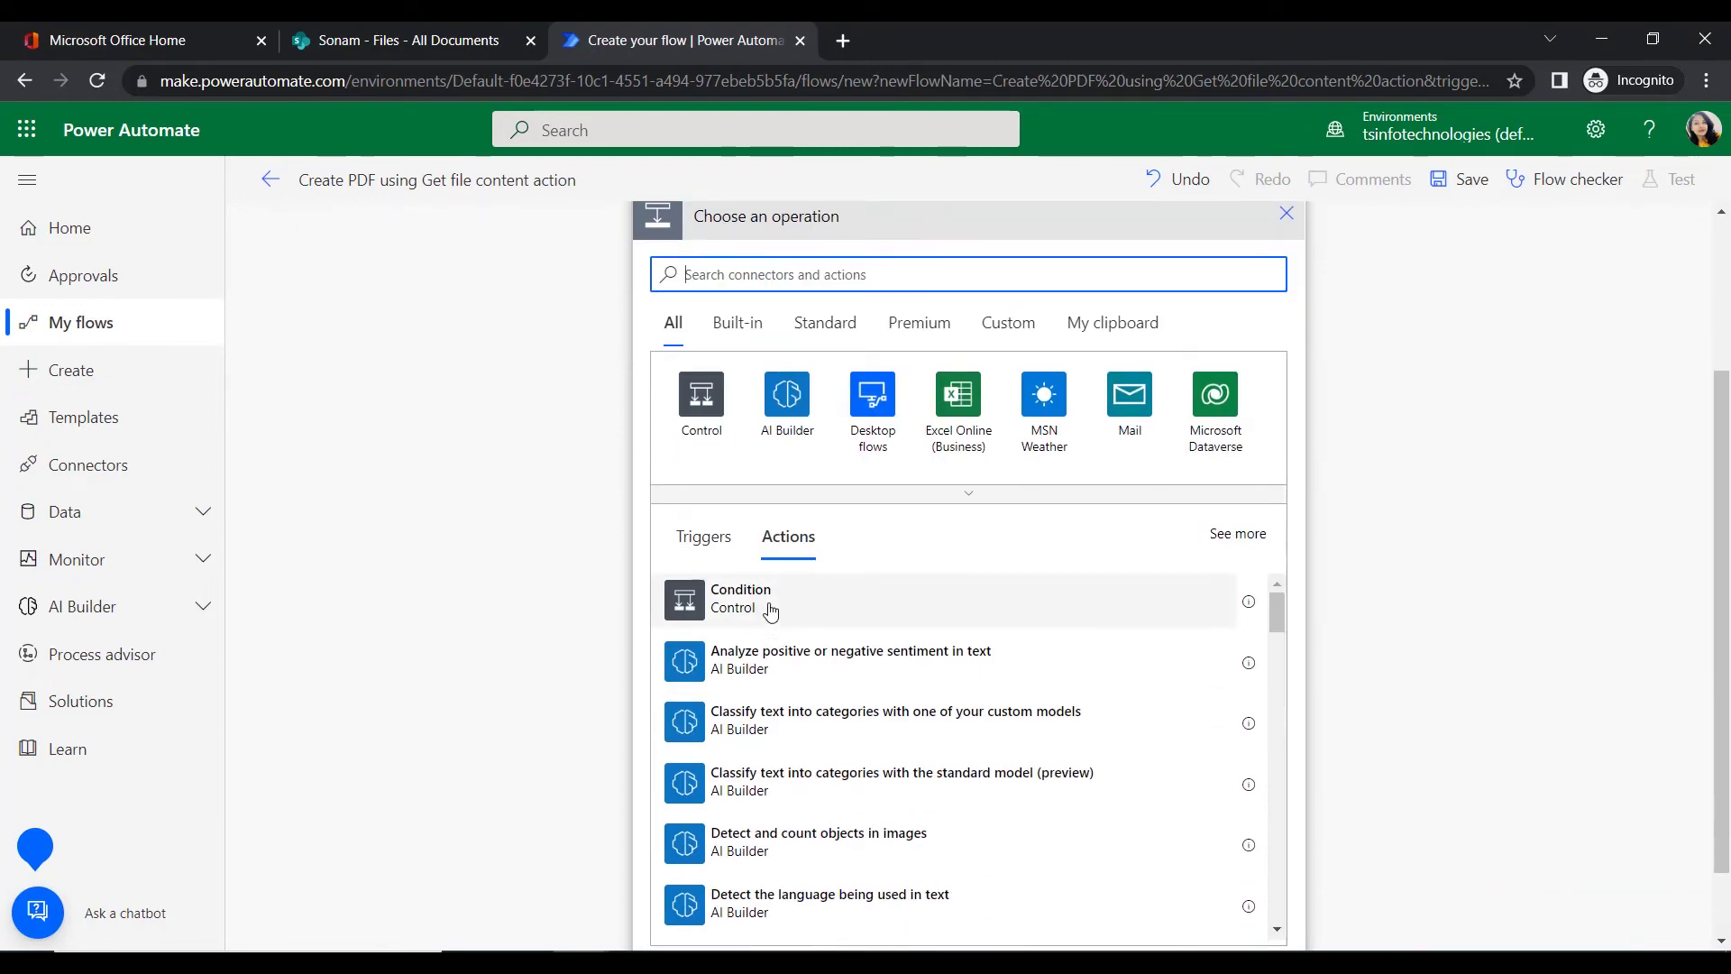
{"action": "left_click", "coordinate": [768, 610]}
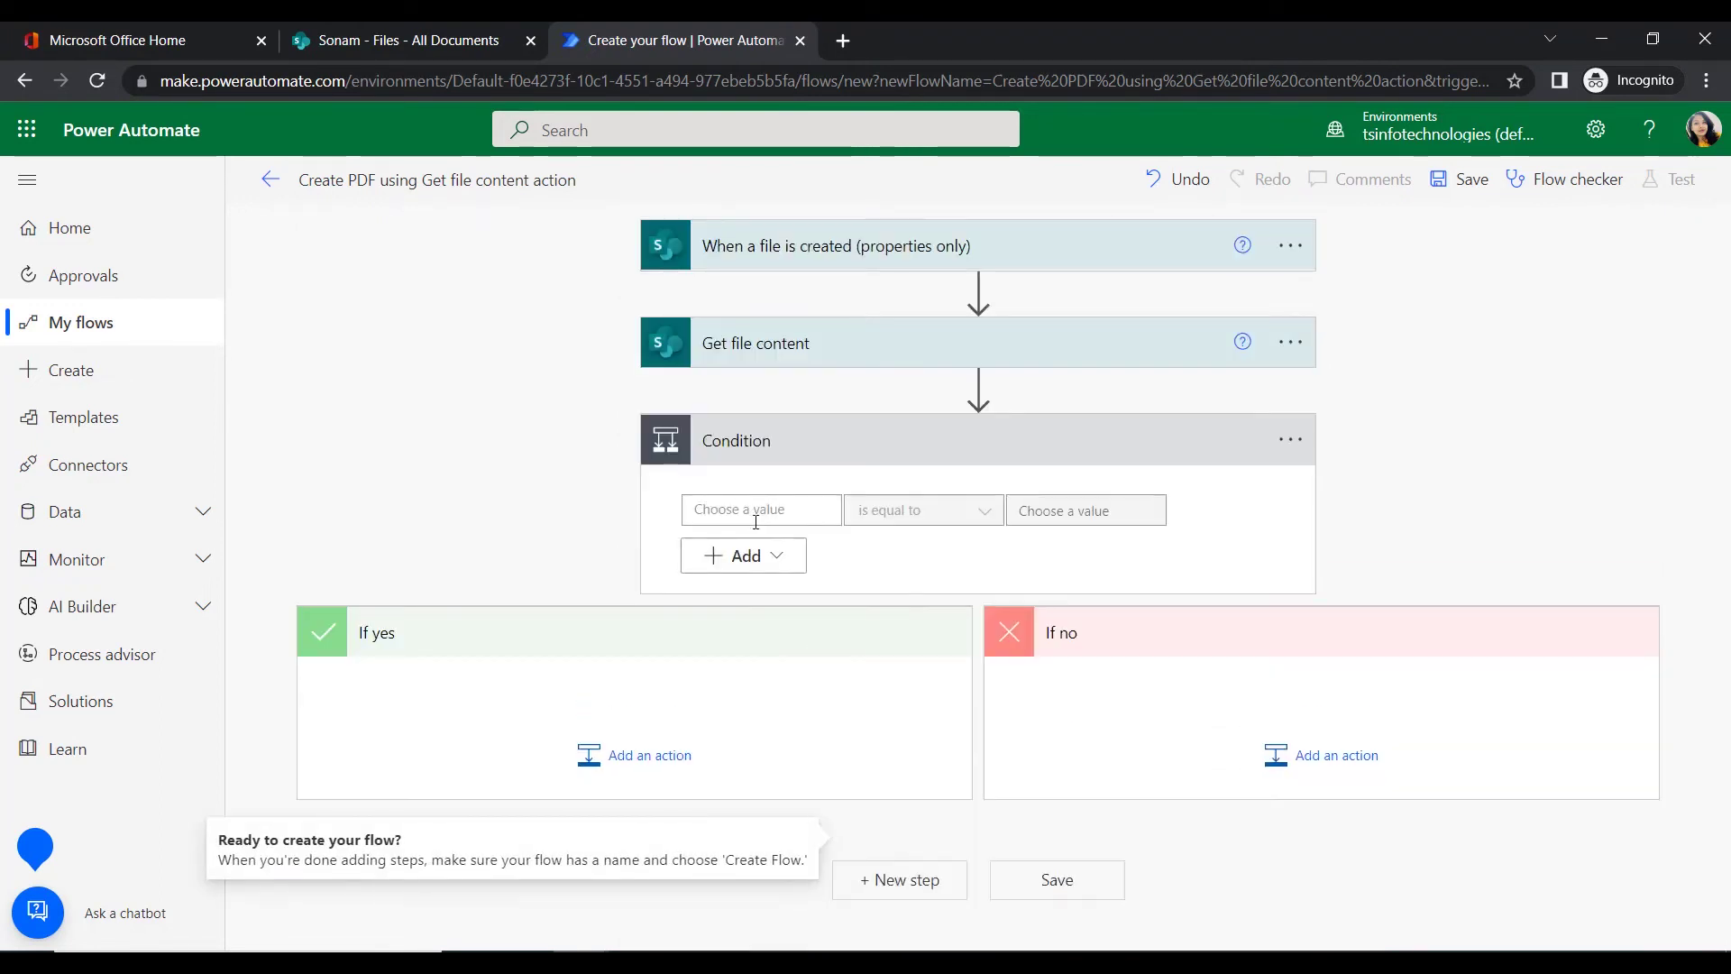
{"action": "left_click", "coordinate": [756, 510]}
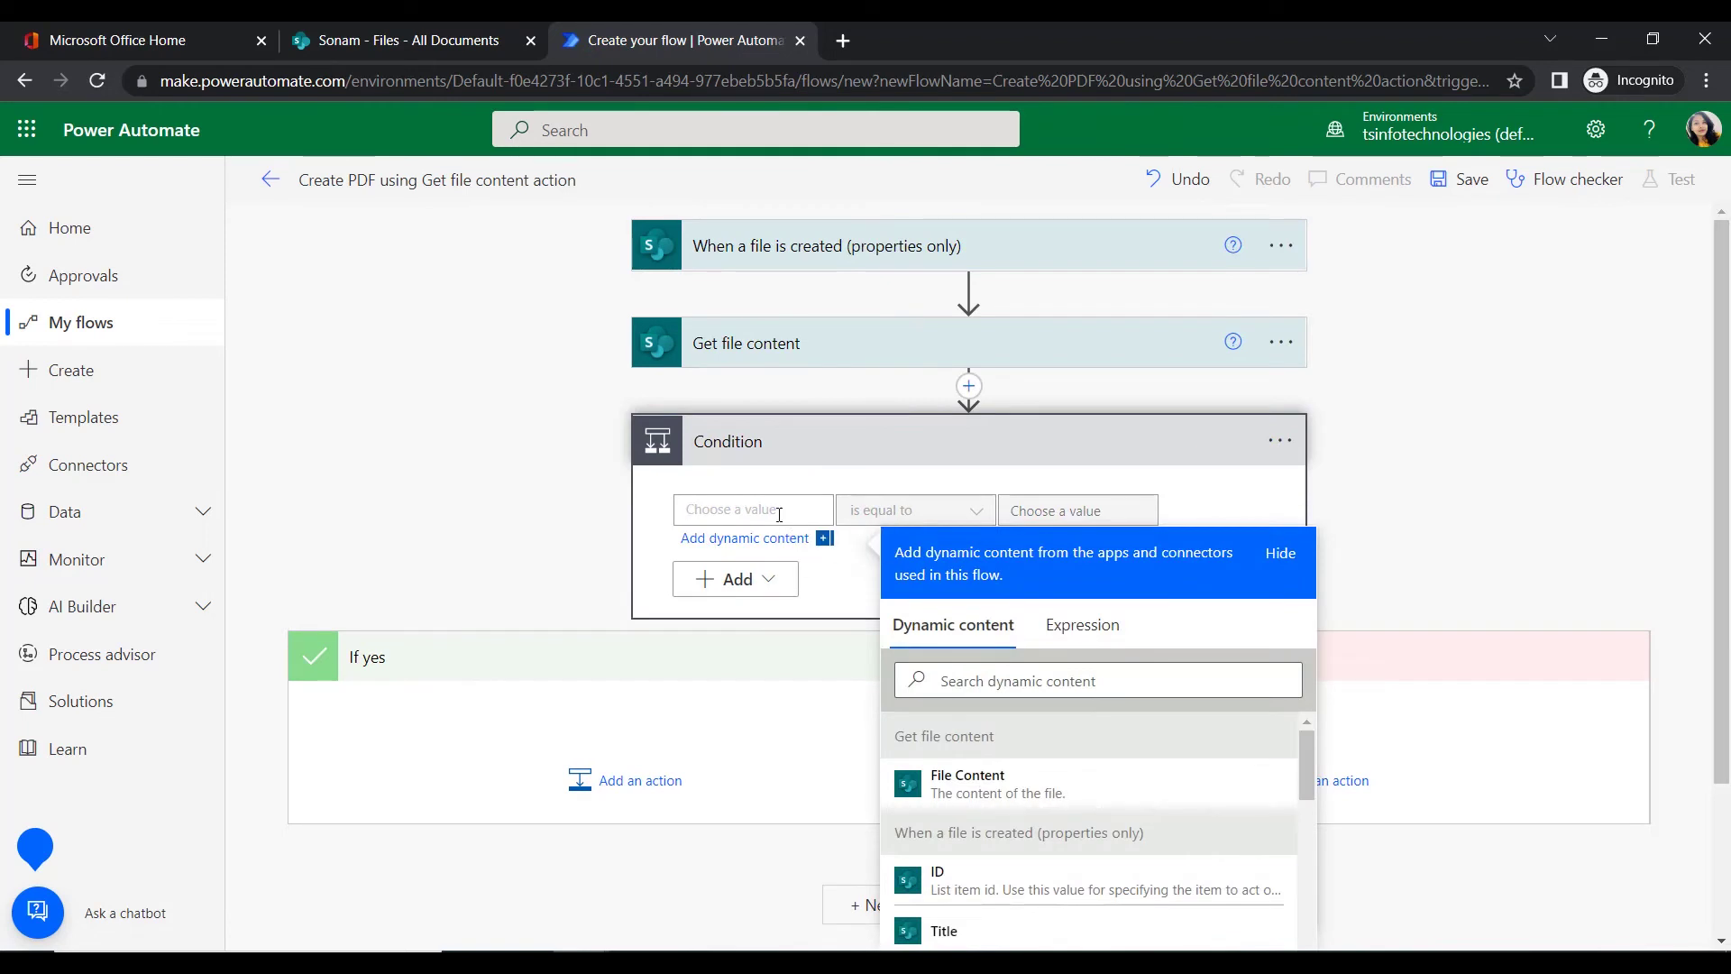
{"action": "scroll", "coordinate": [1069, 622], "scroll_direction": "down", "scroll_amount": 2}
{"action": "left_click", "coordinate": [1118, 485]}
{"action": "scroll", "coordinate": [1112, 715], "scroll_direction": "down", "scroll_amount": 10}
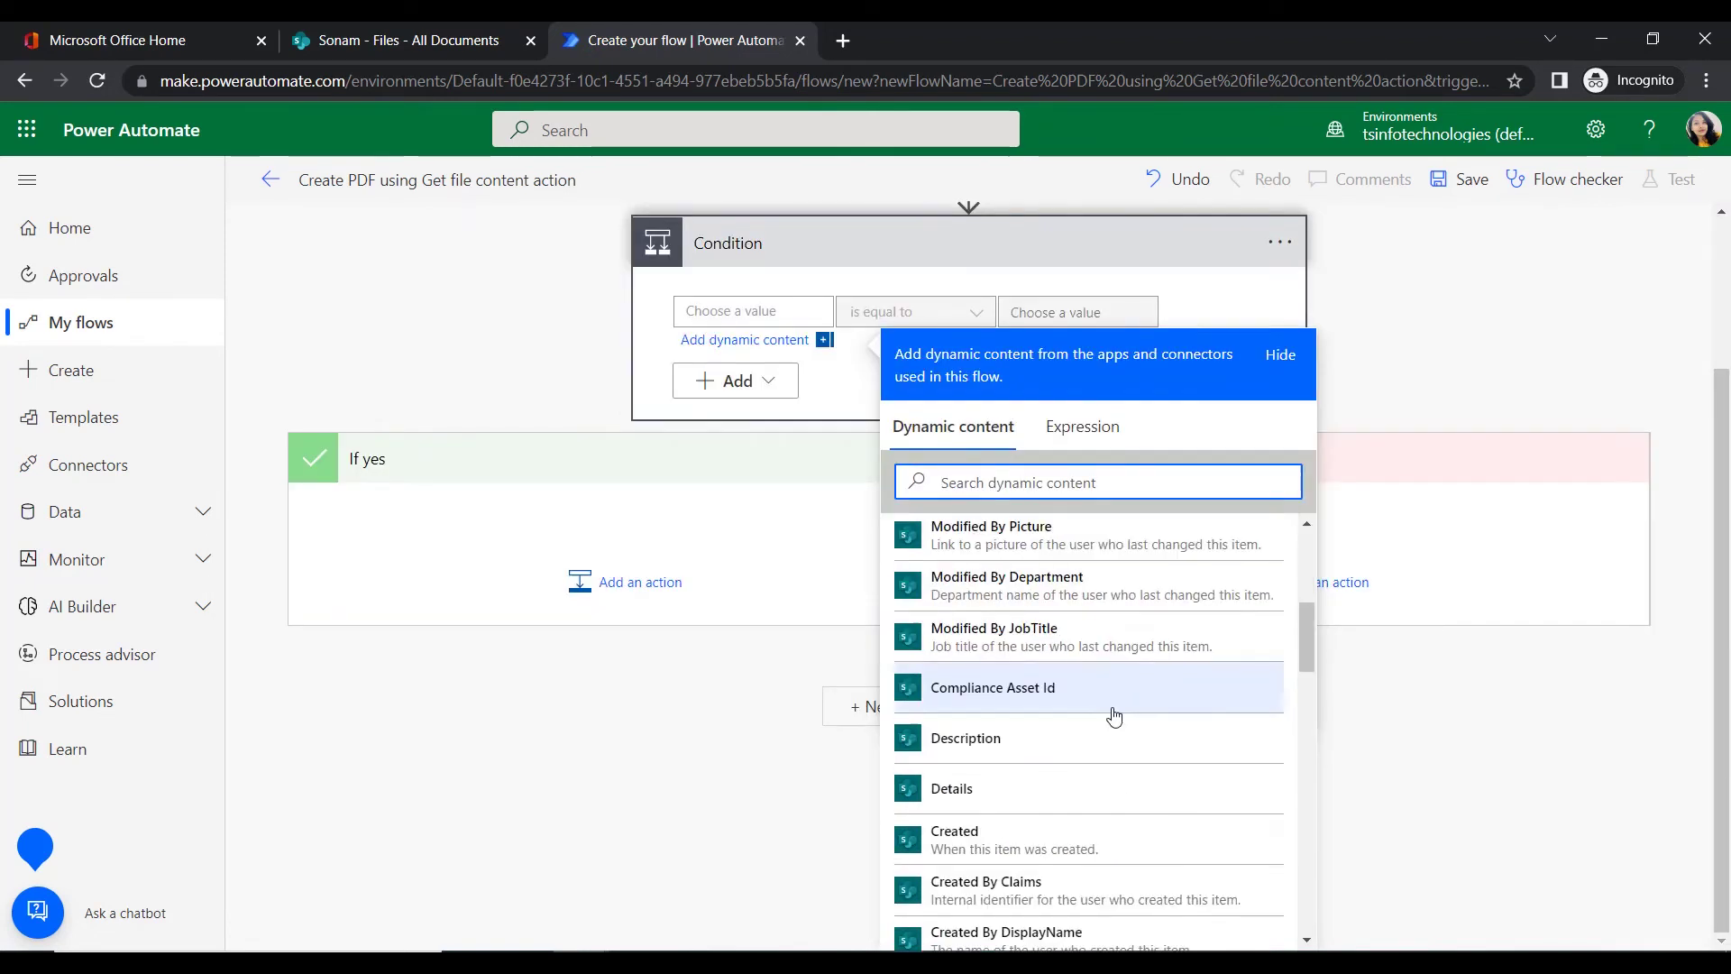
{"action": "scroll", "coordinate": [1114, 715], "scroll_direction": "down", "scroll_amount": 8}
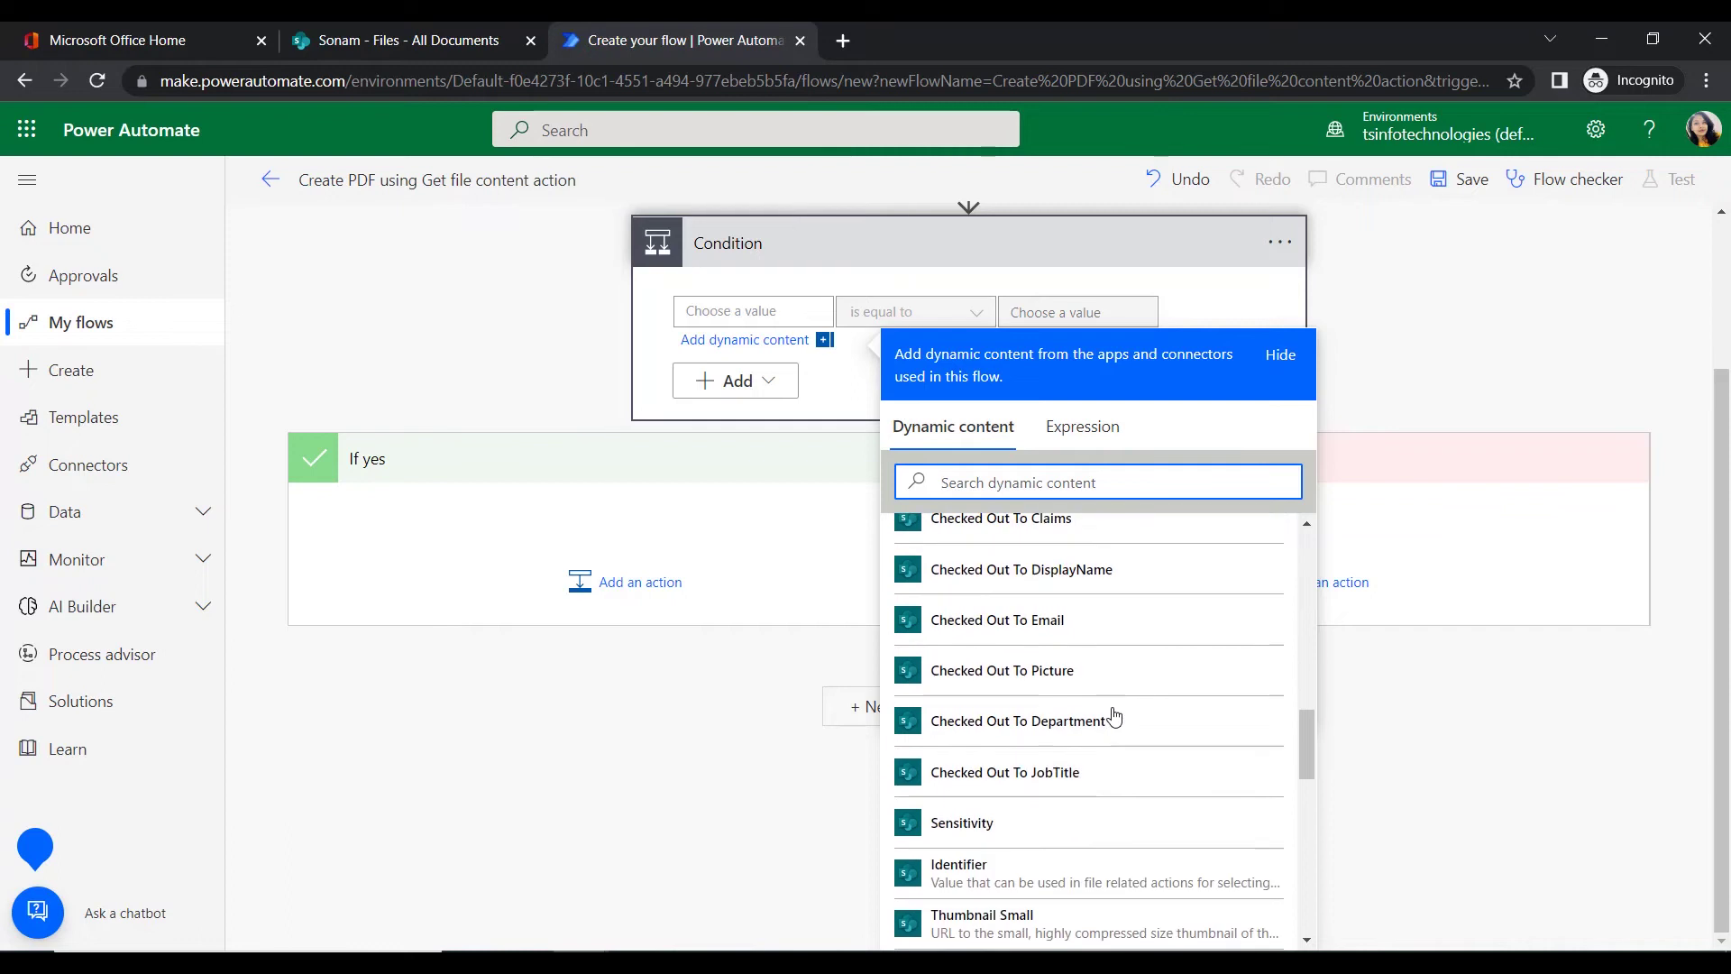
{"action": "left_click", "coordinate": [1024, 620]}
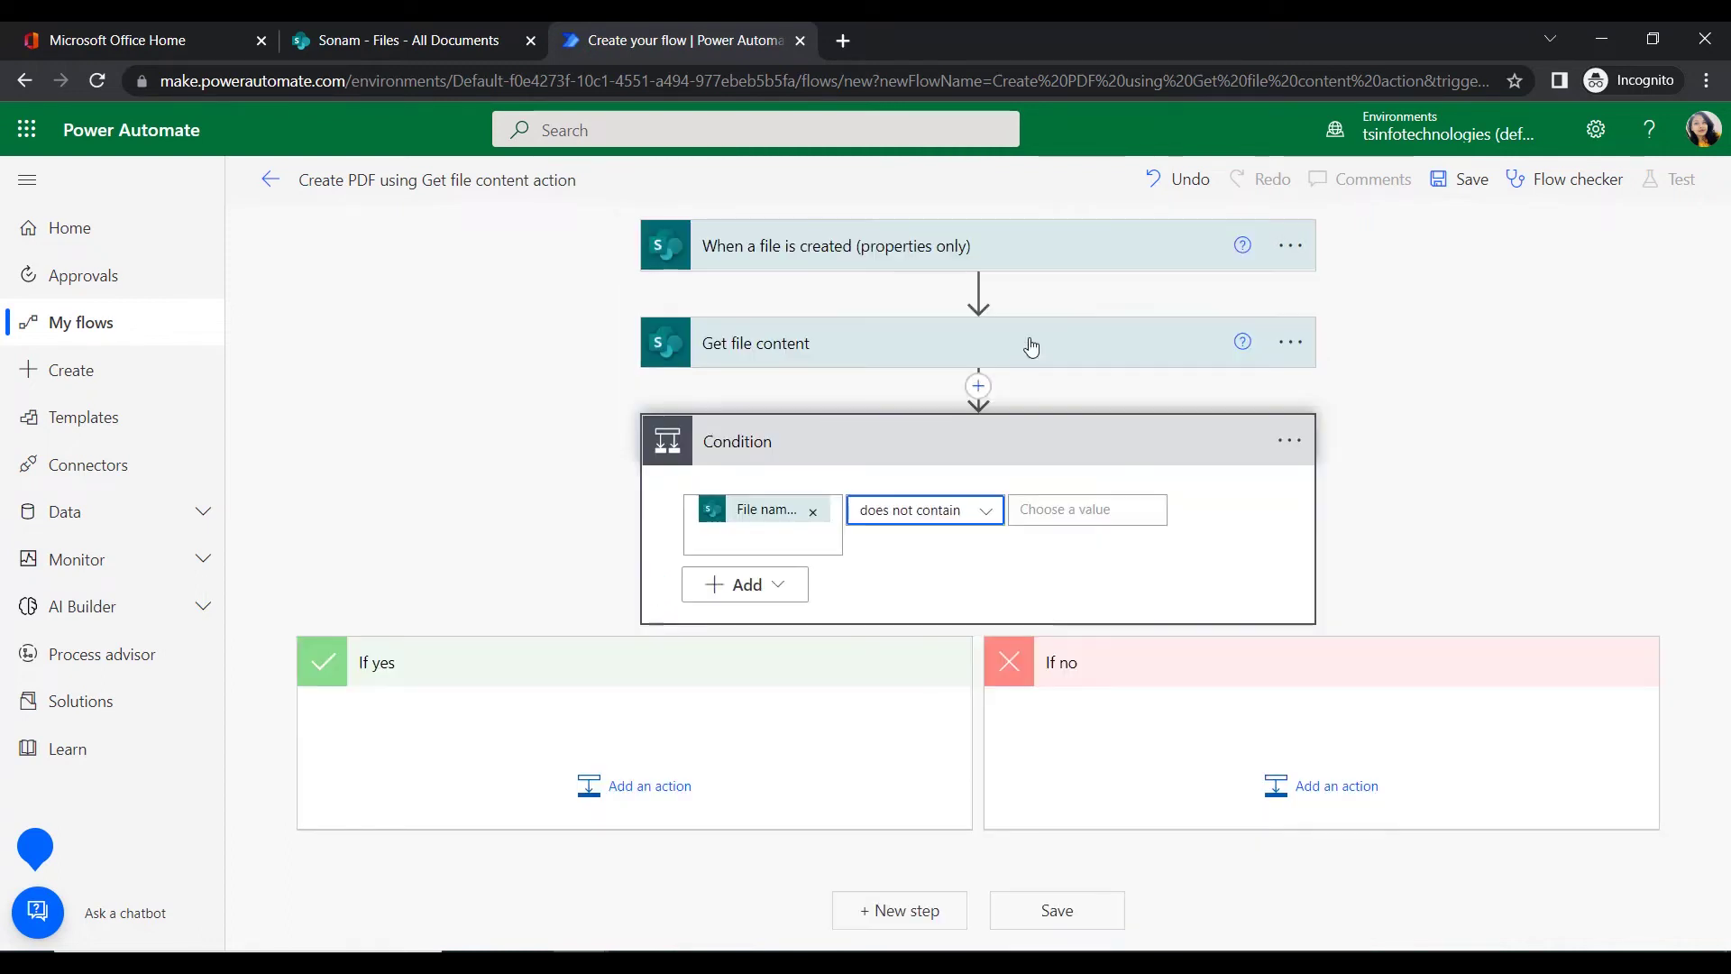
Set the condition operator to 'does not contain' with the value .pdf
{"action": "left_click", "coordinate": [1060, 509]}
{"action": "left_click", "coordinate": [986, 512]}
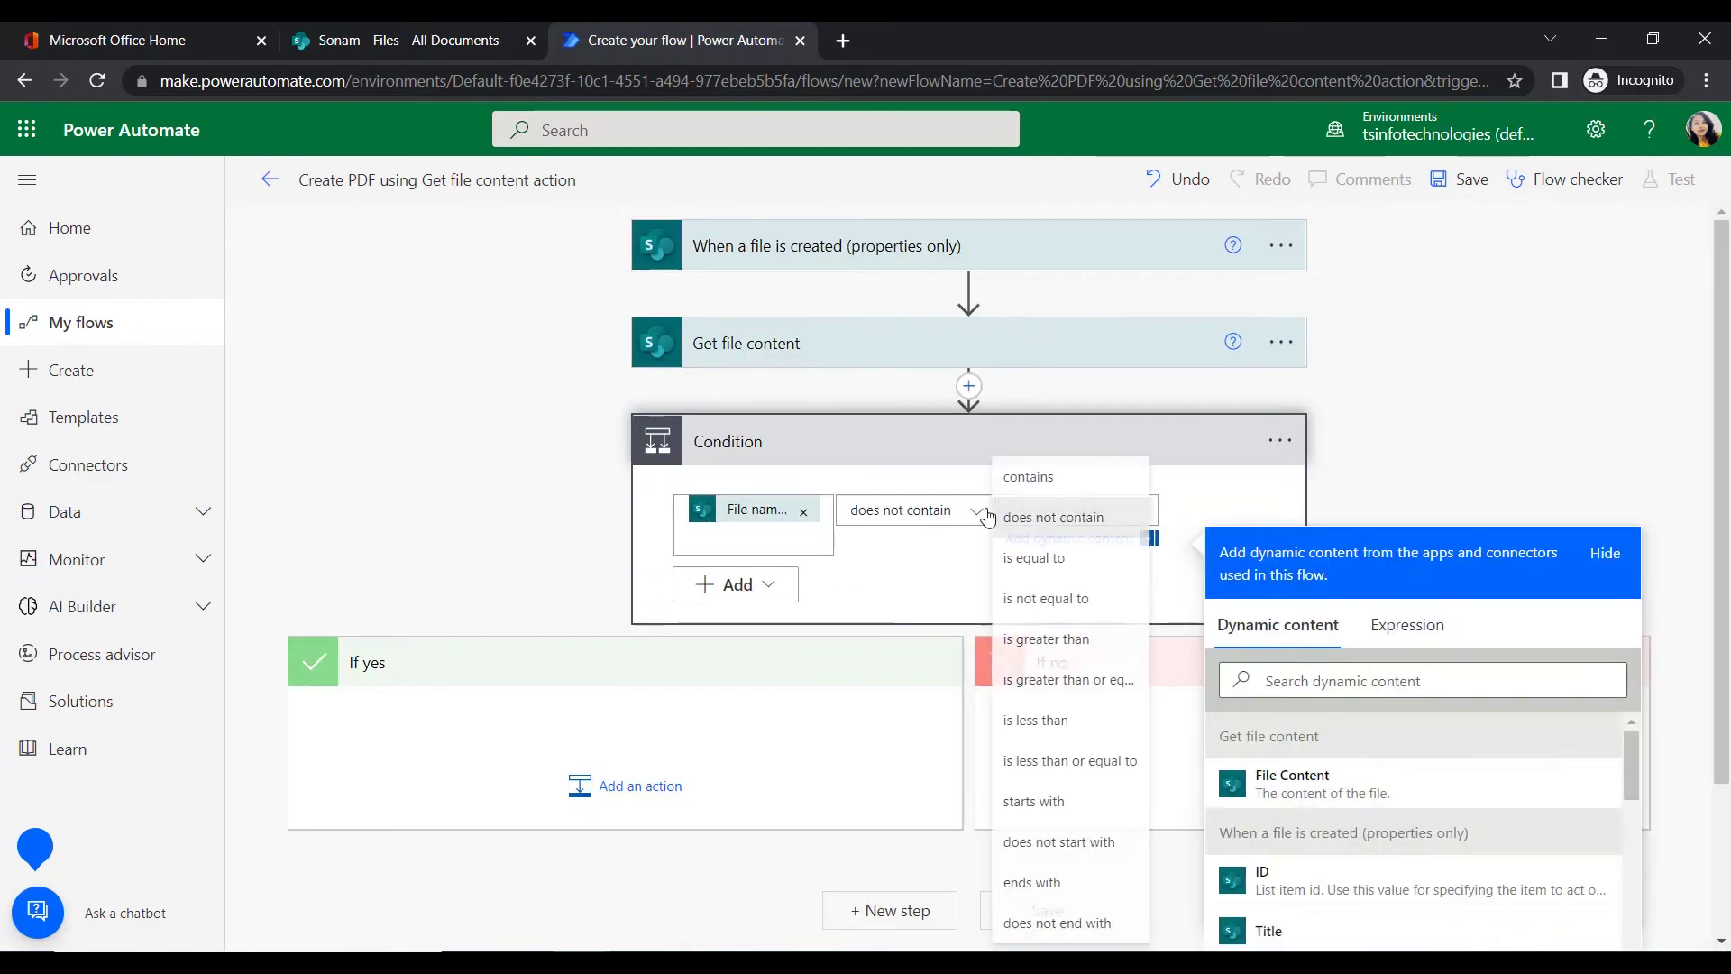
{"action": "left_click", "coordinate": [1040, 518]}
{"action": "left_click", "coordinate": [1045, 512]}
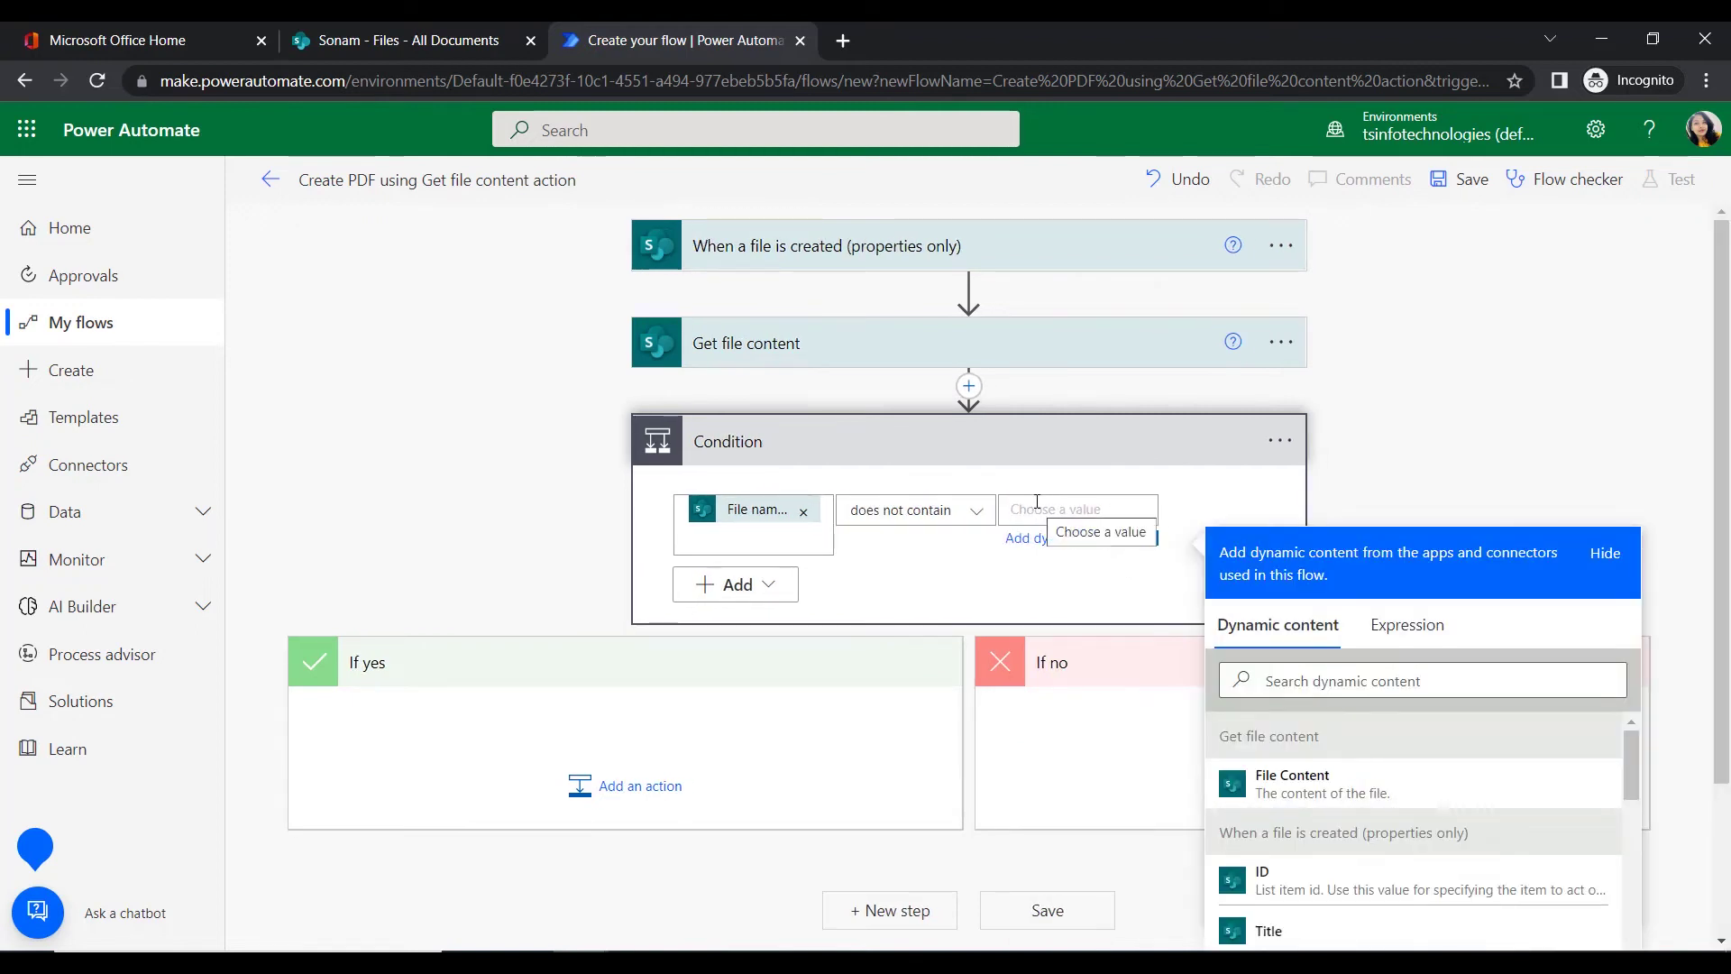
{"action": "type", "text": ".pdf"}
{"action": "left_click", "coordinate": [1346, 435]}
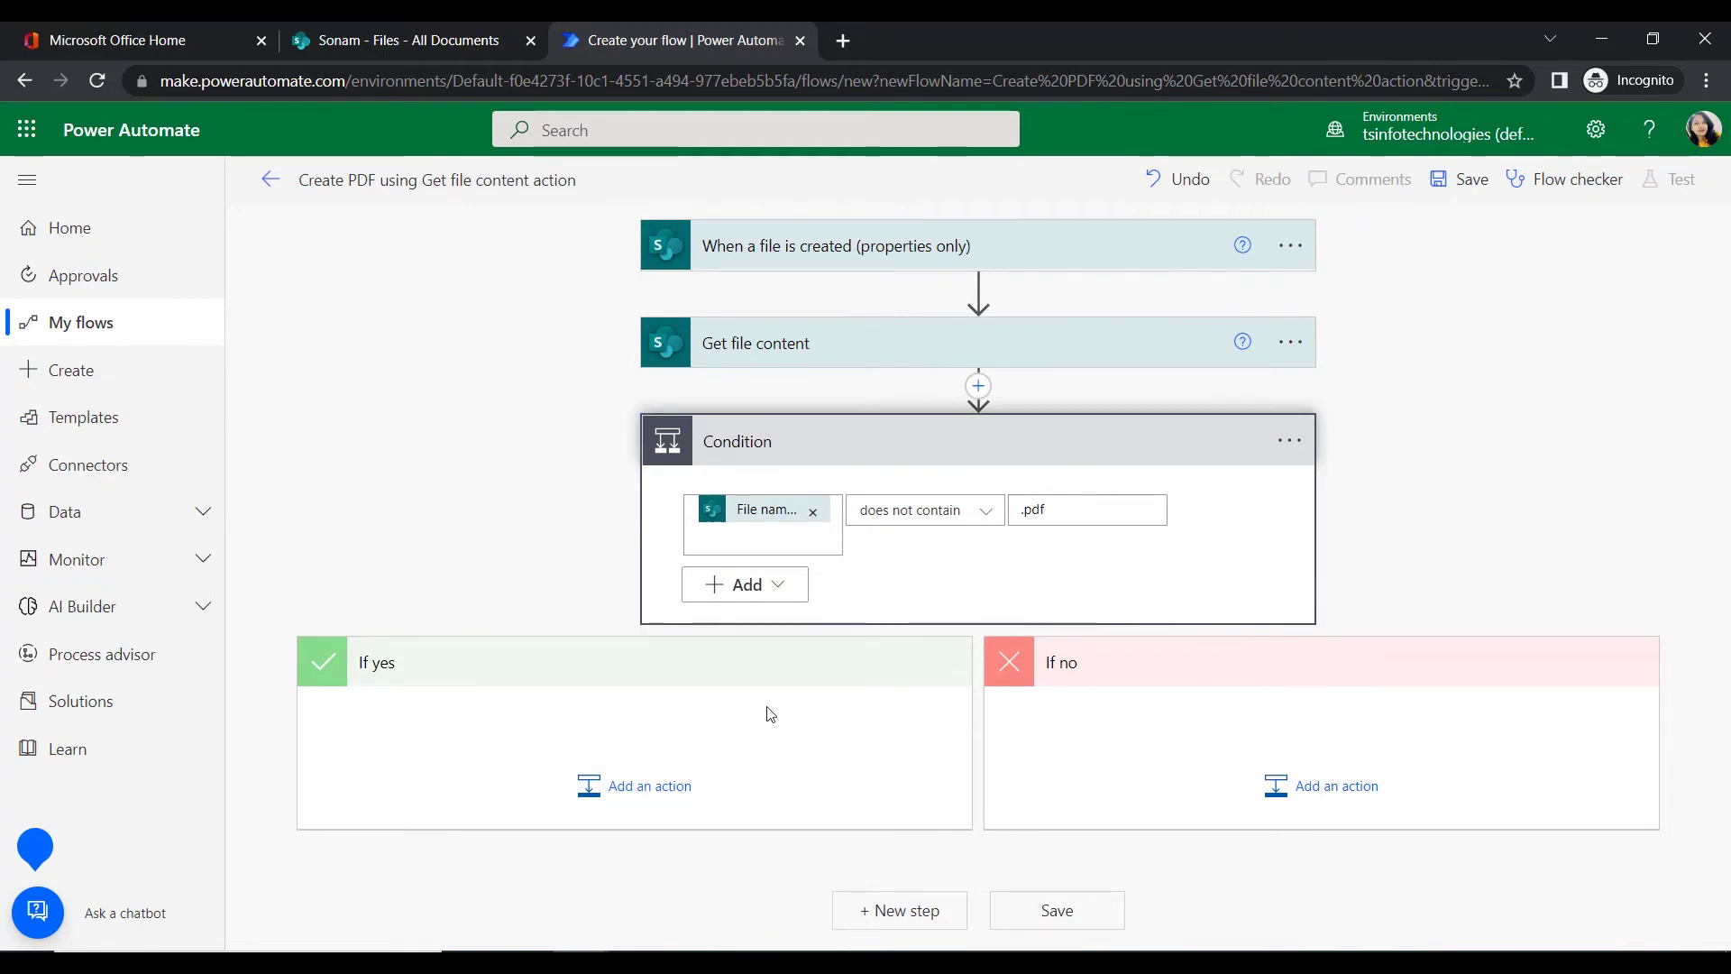
{"action": "left_click", "coordinate": [590, 786]}
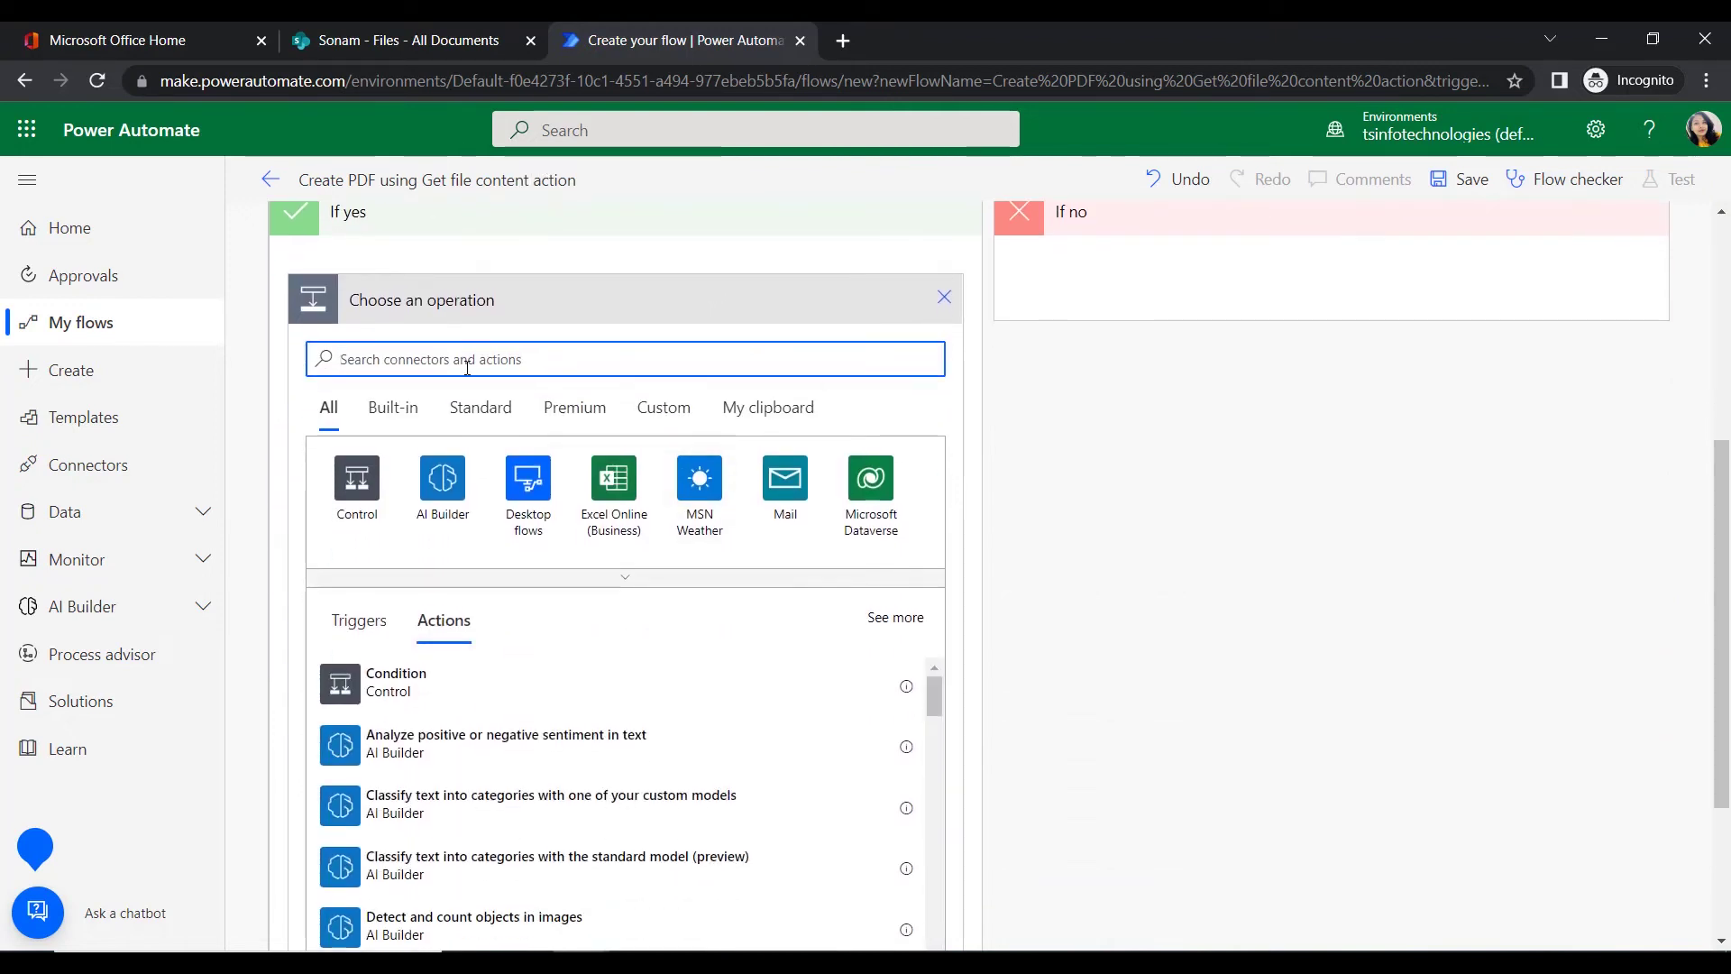
Add OneDrive's Create file action to the yes branch with Folder Path '/'
{"action": "type", "text": "create file"}
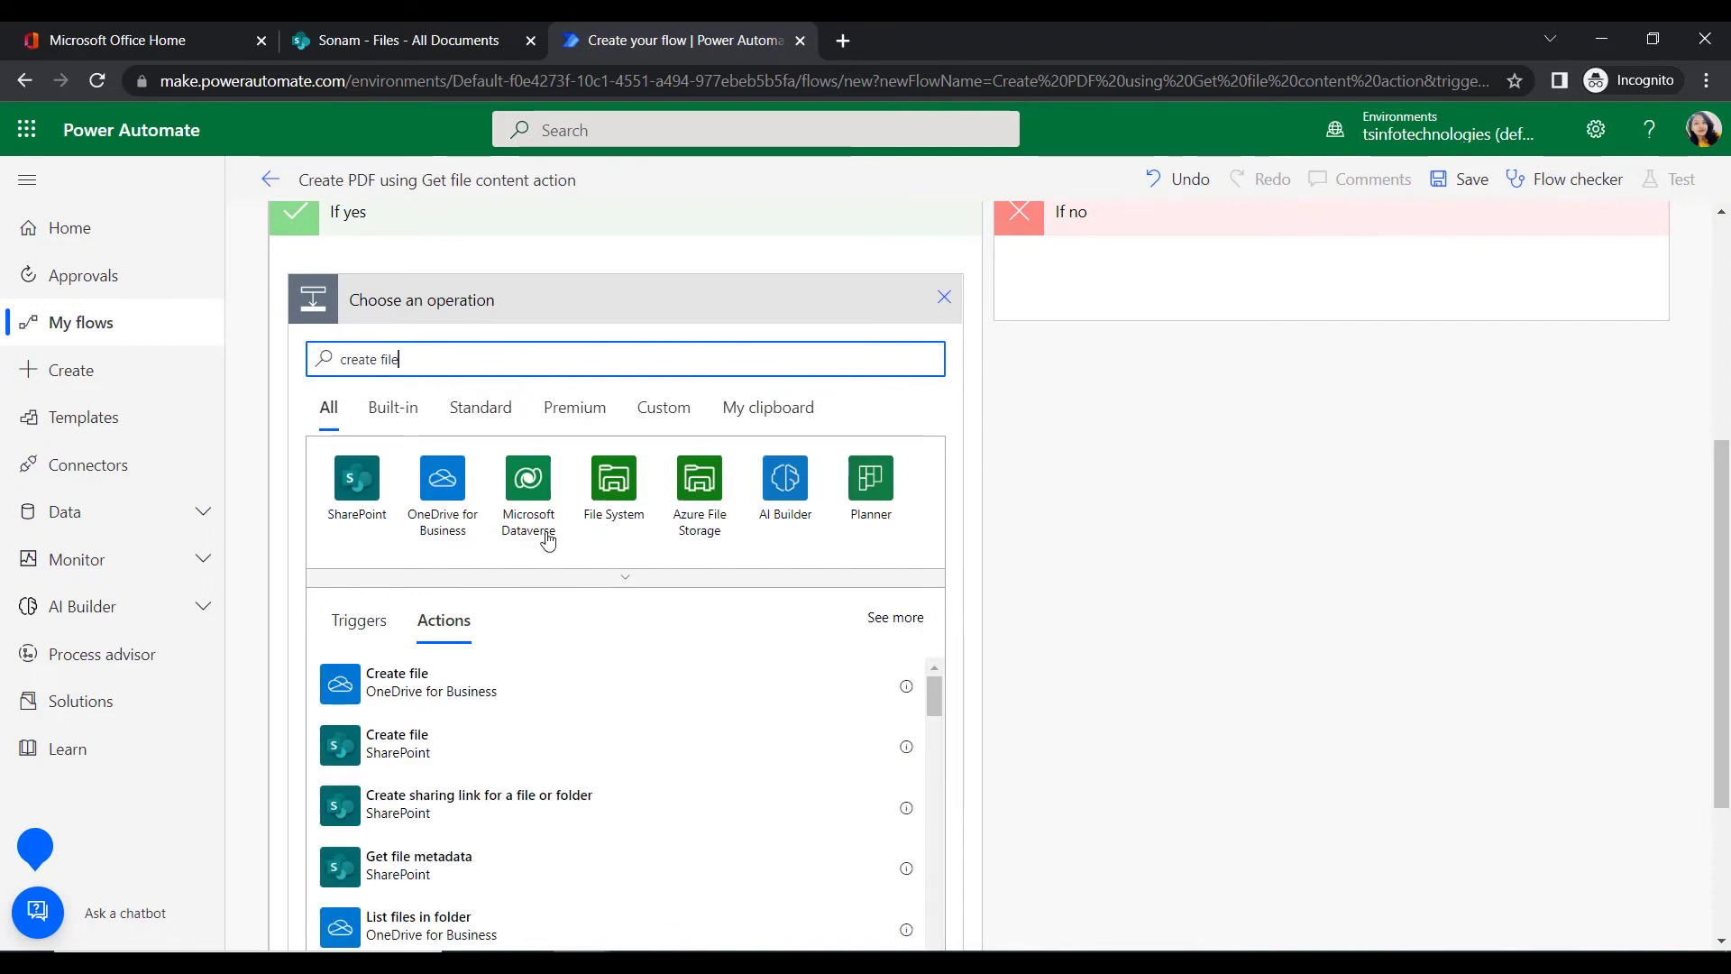
{"action": "left_click", "coordinate": [437, 690]}
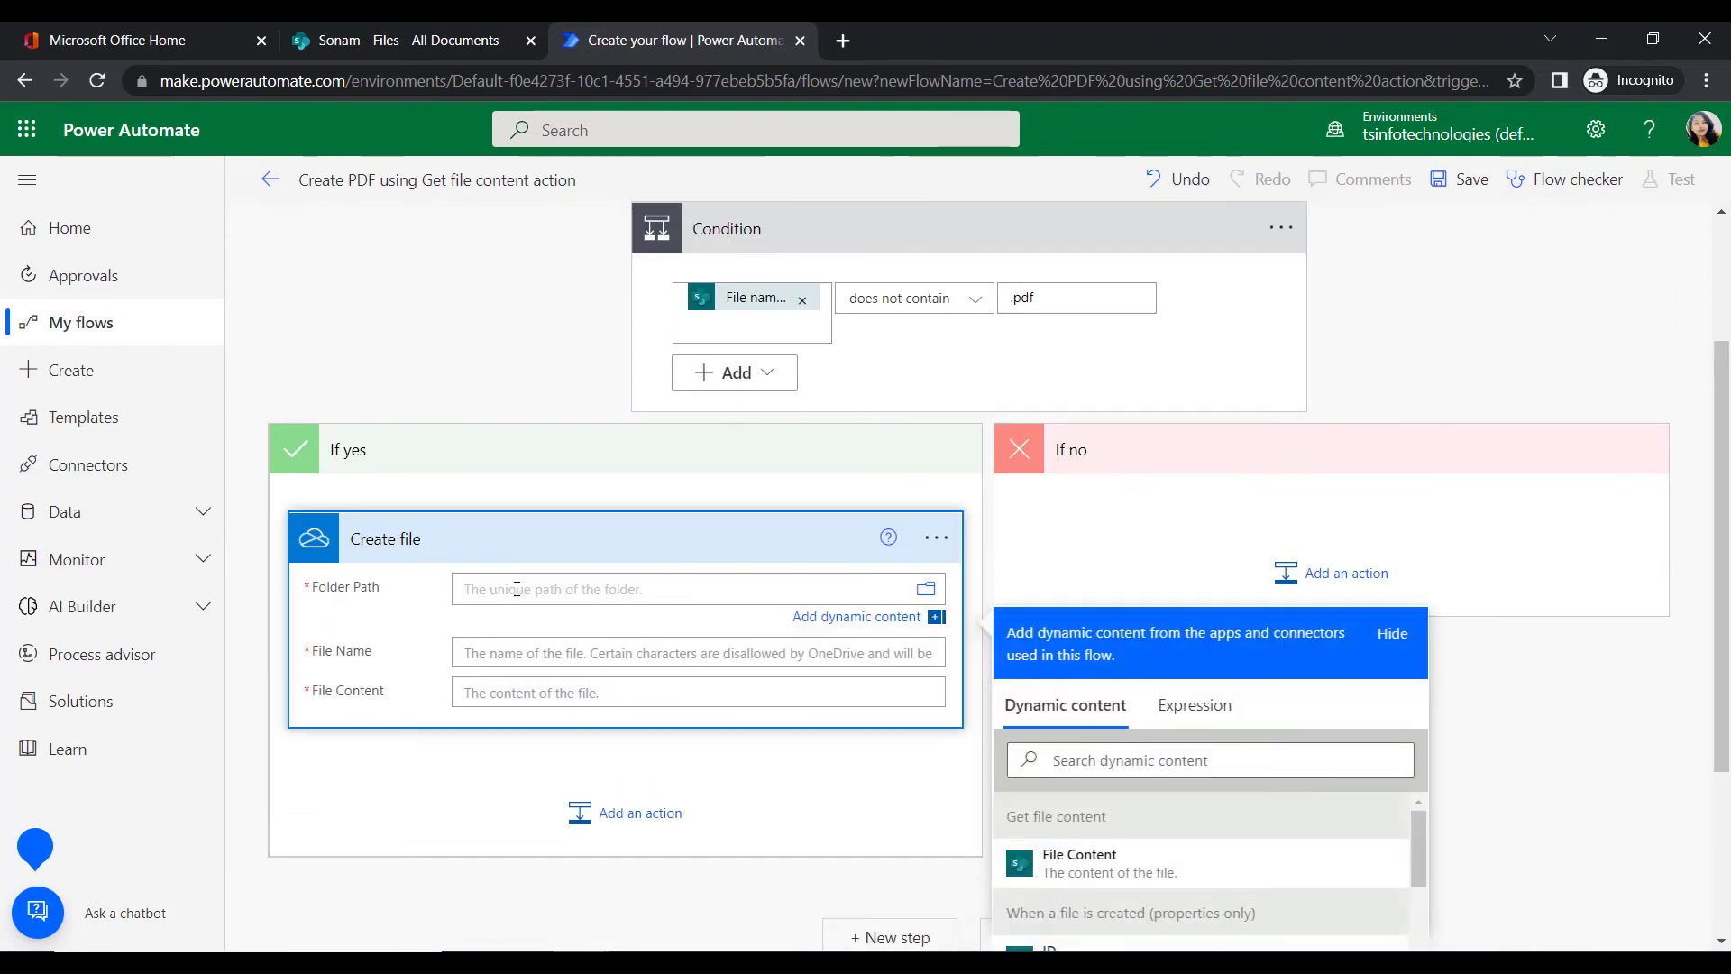
{"action": "type", "text": "/"}
{"action": "left_click", "coordinate": [469, 647]}
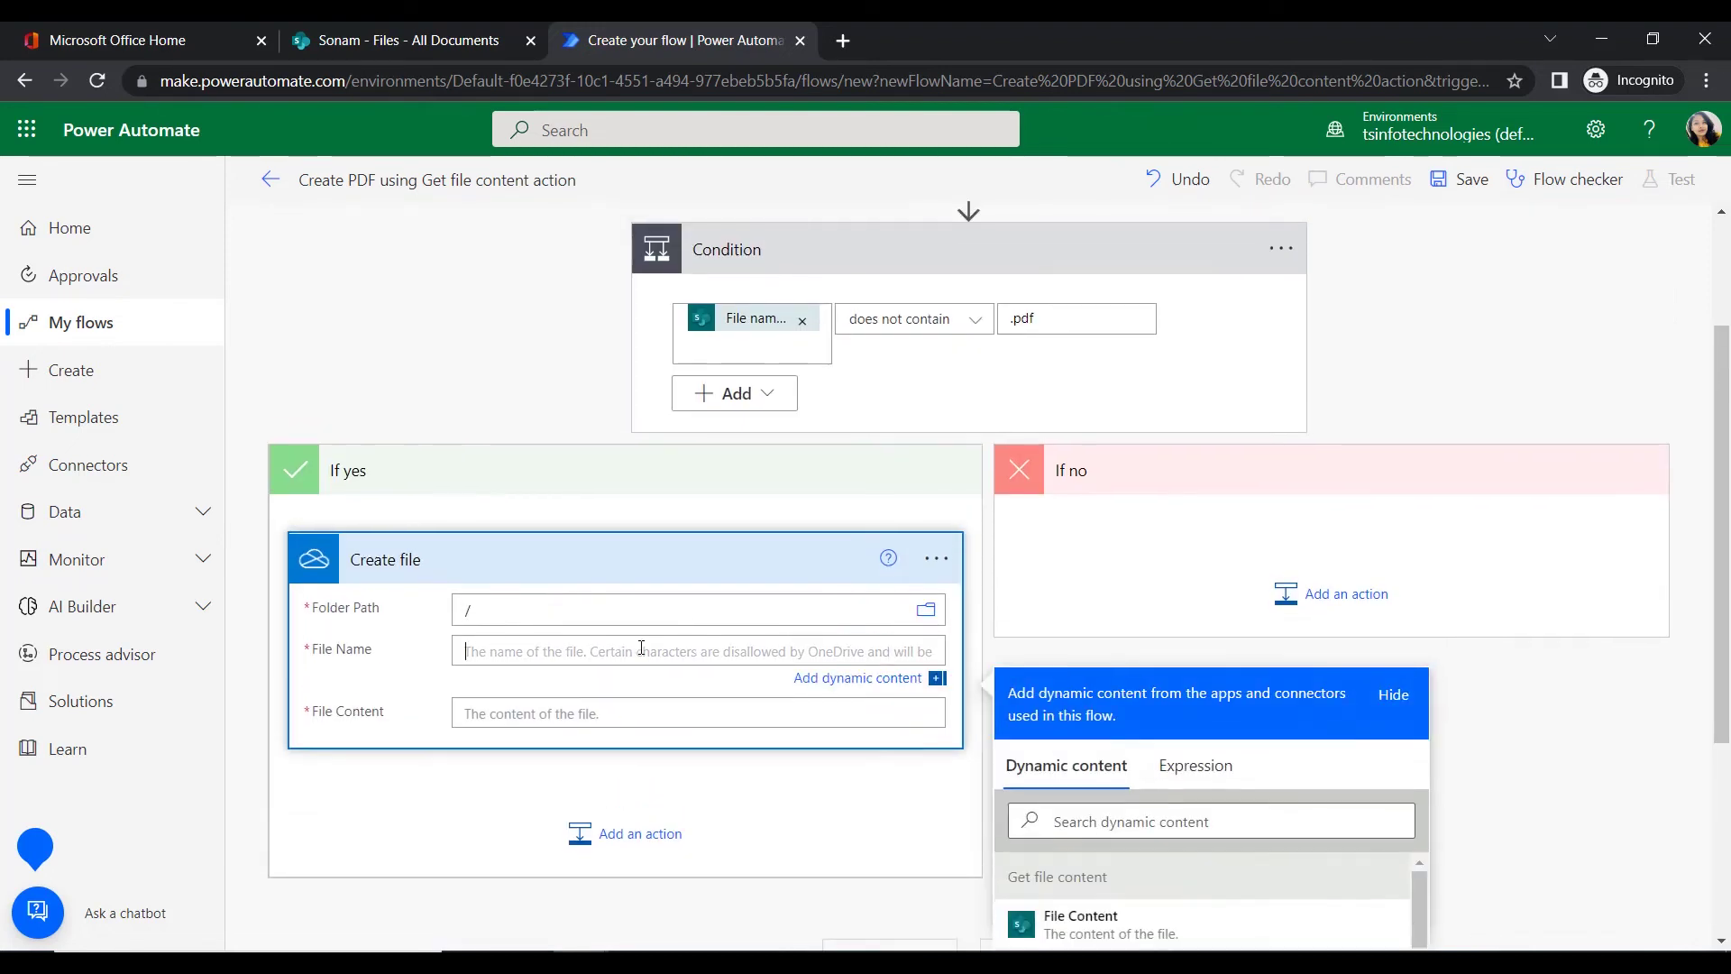
Set File Name to 'File name with extension' and File Content to the retrieved File Content
{"action": "scroll", "coordinate": [599, 635], "scroll_direction": "down", "scroll_amount": 2}
{"action": "left_click", "coordinate": [1127, 597]}
{"action": "type", "text": "File"}
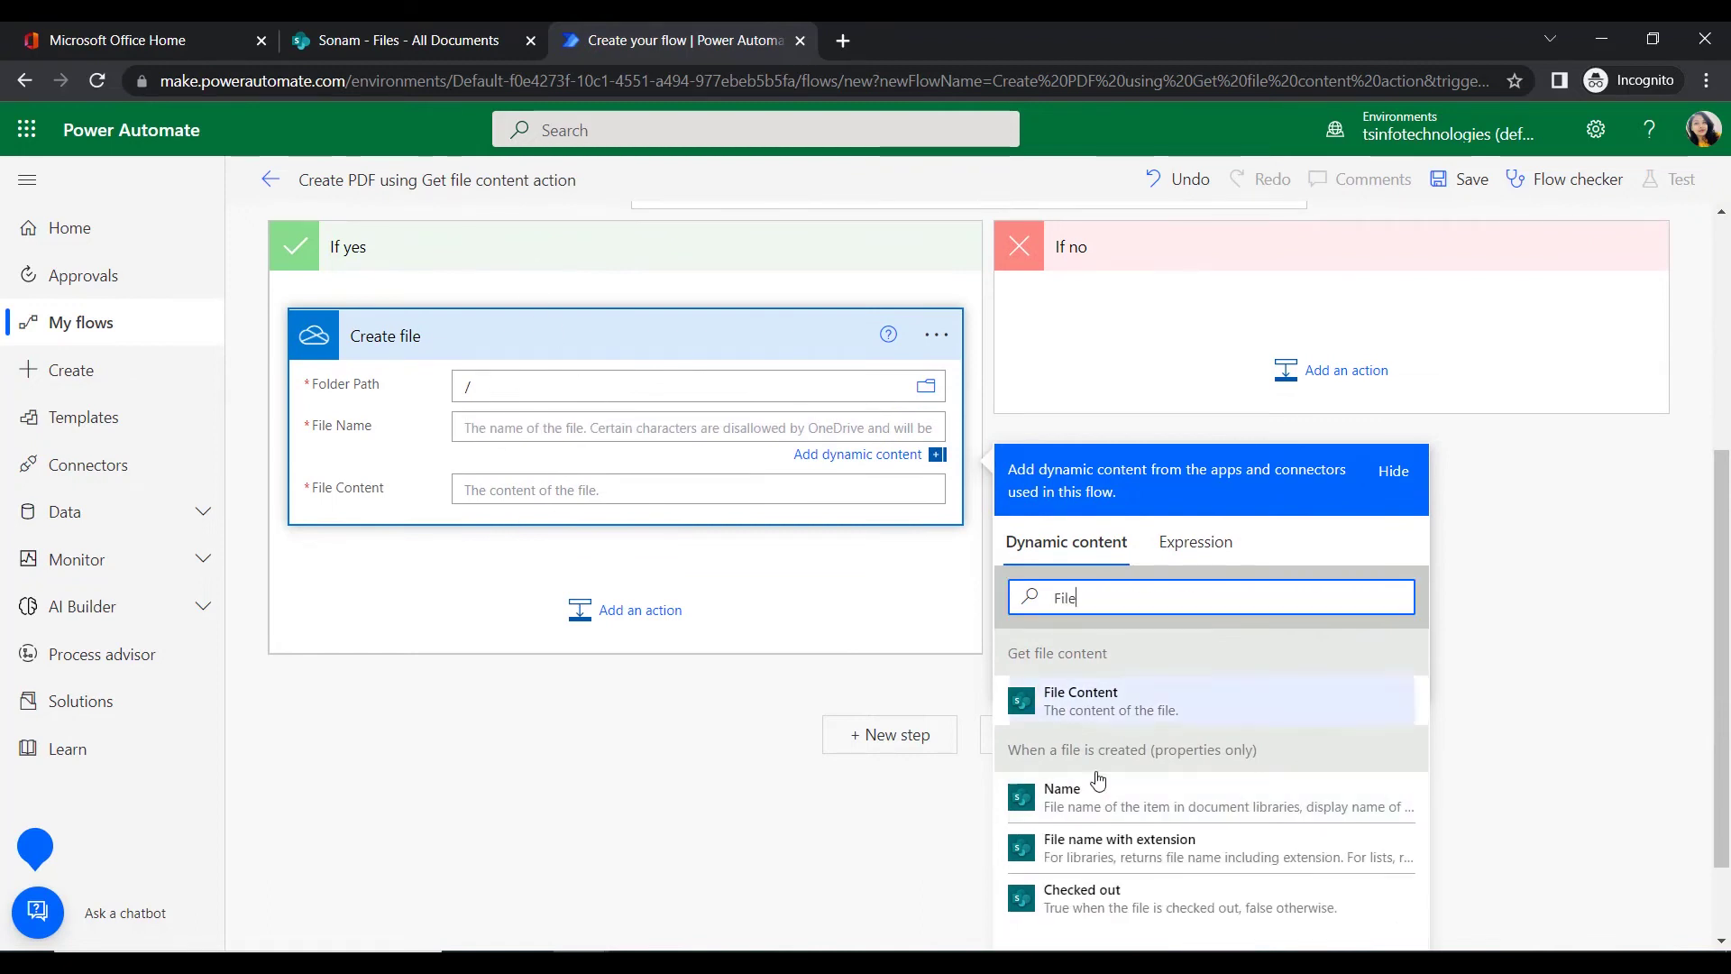
{"action": "left_click", "coordinate": [1082, 856]}
{"action": "left_click", "coordinate": [572, 501]}
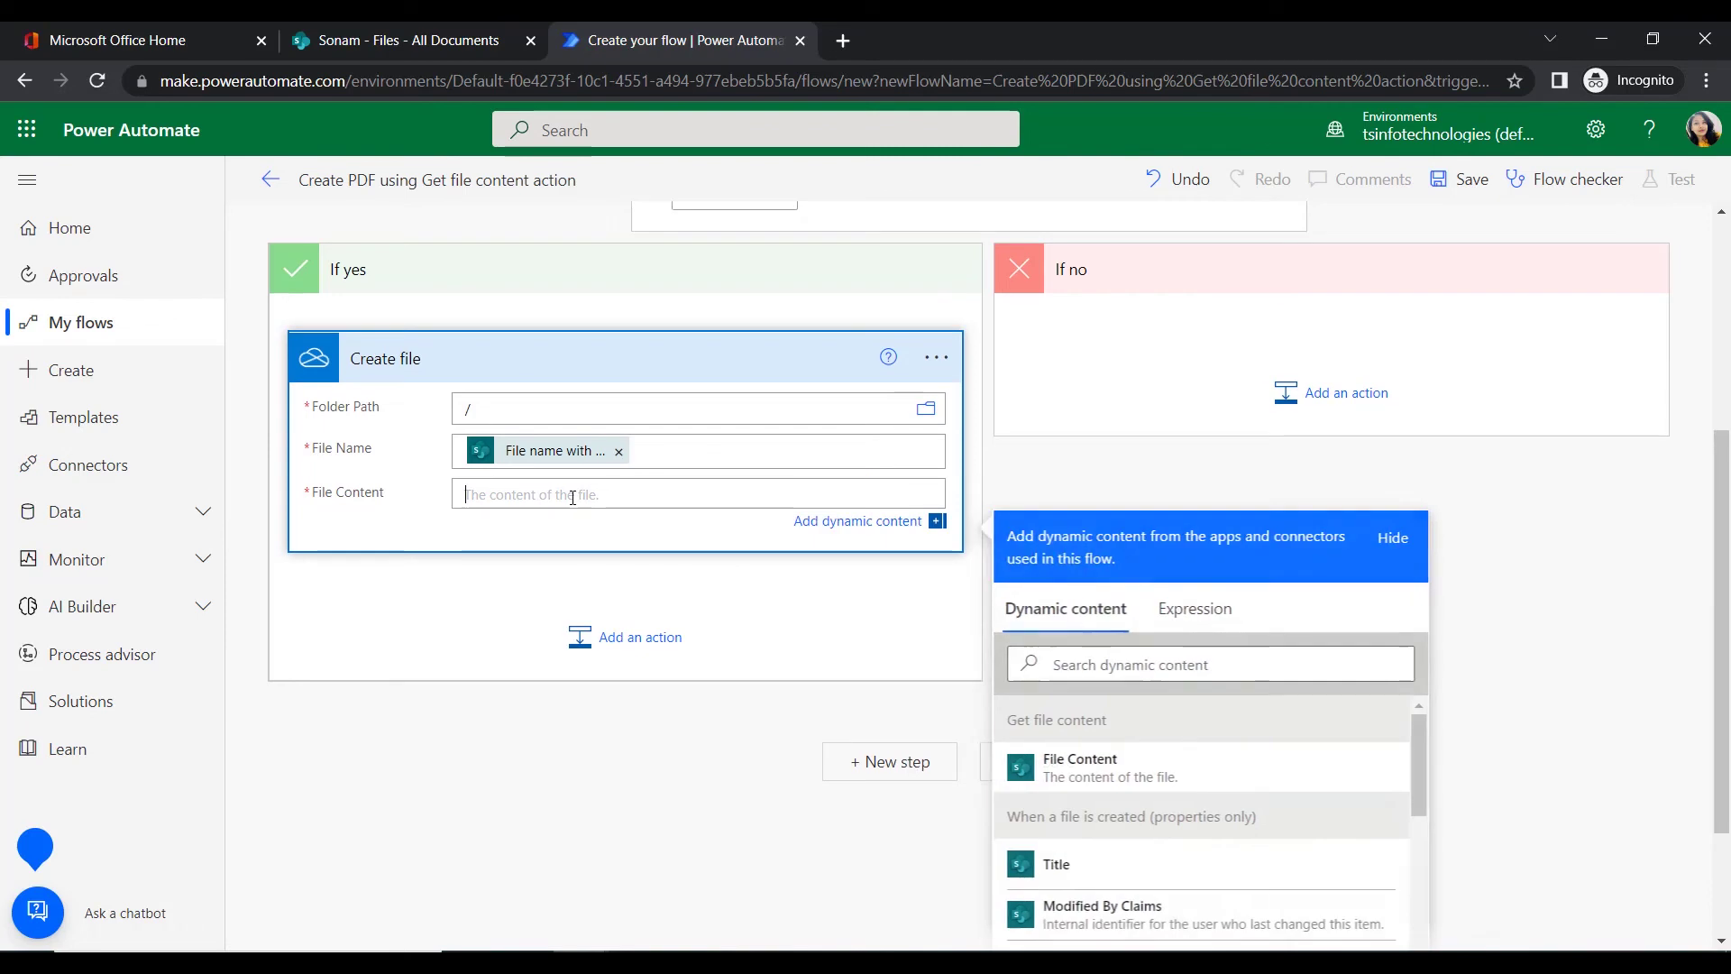
{"action": "left_click", "coordinate": [1068, 767]}
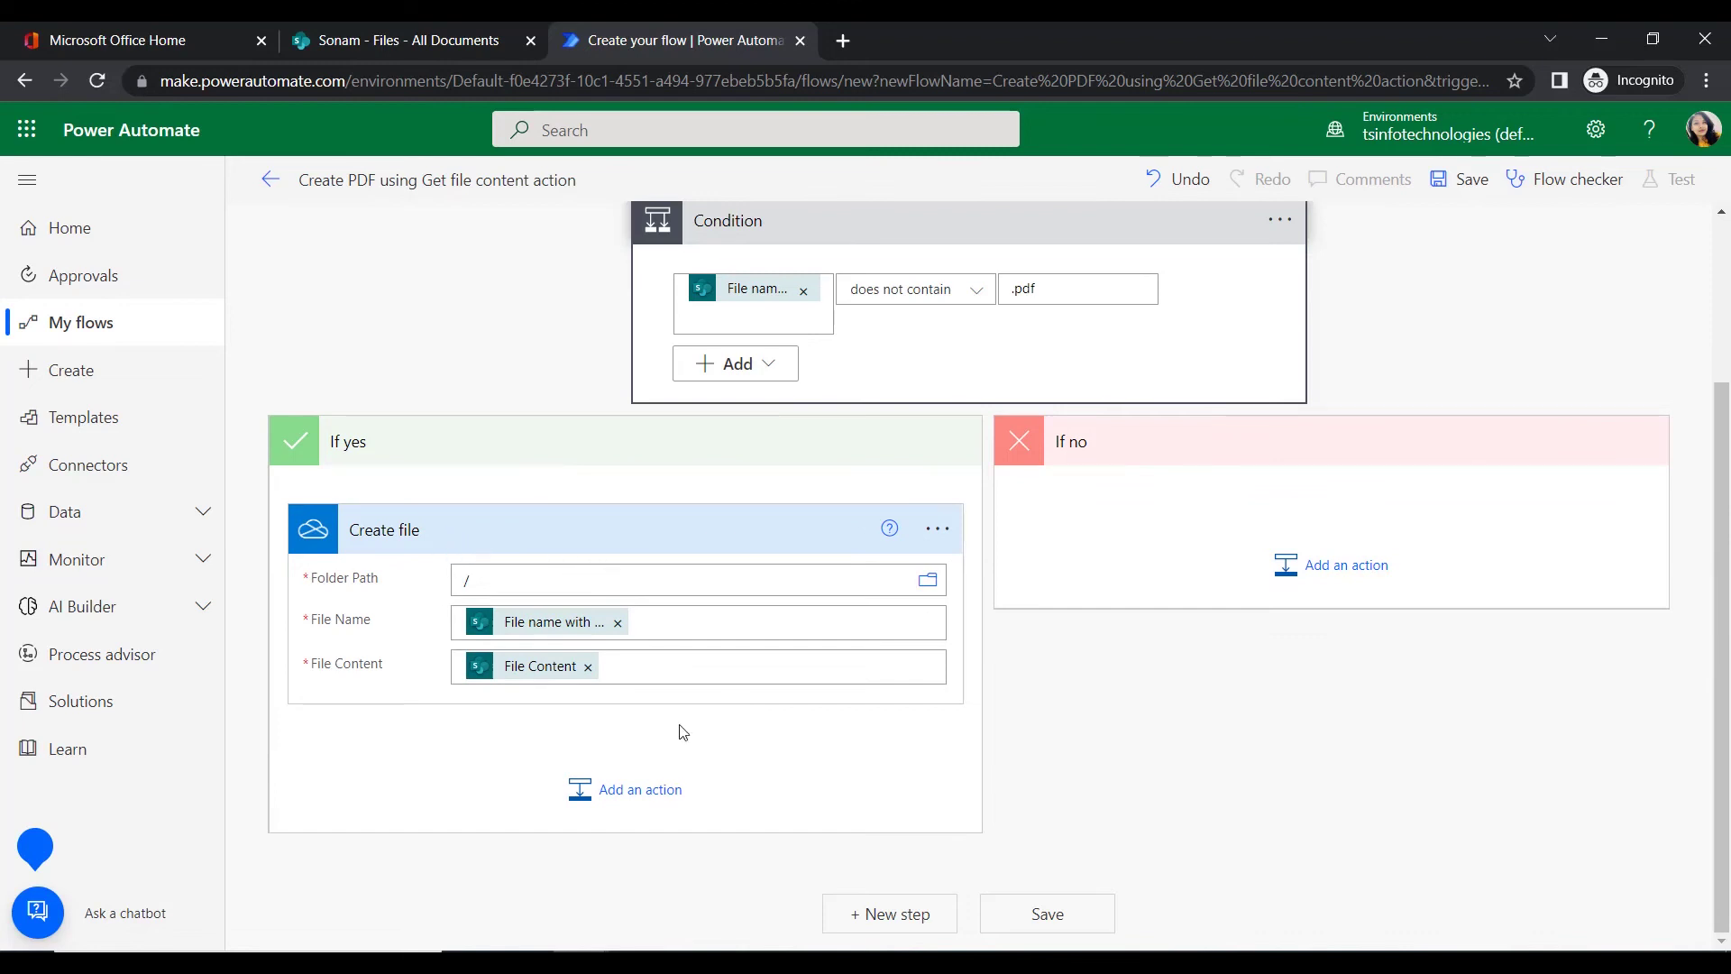
{"action": "left_click", "coordinate": [600, 787]}
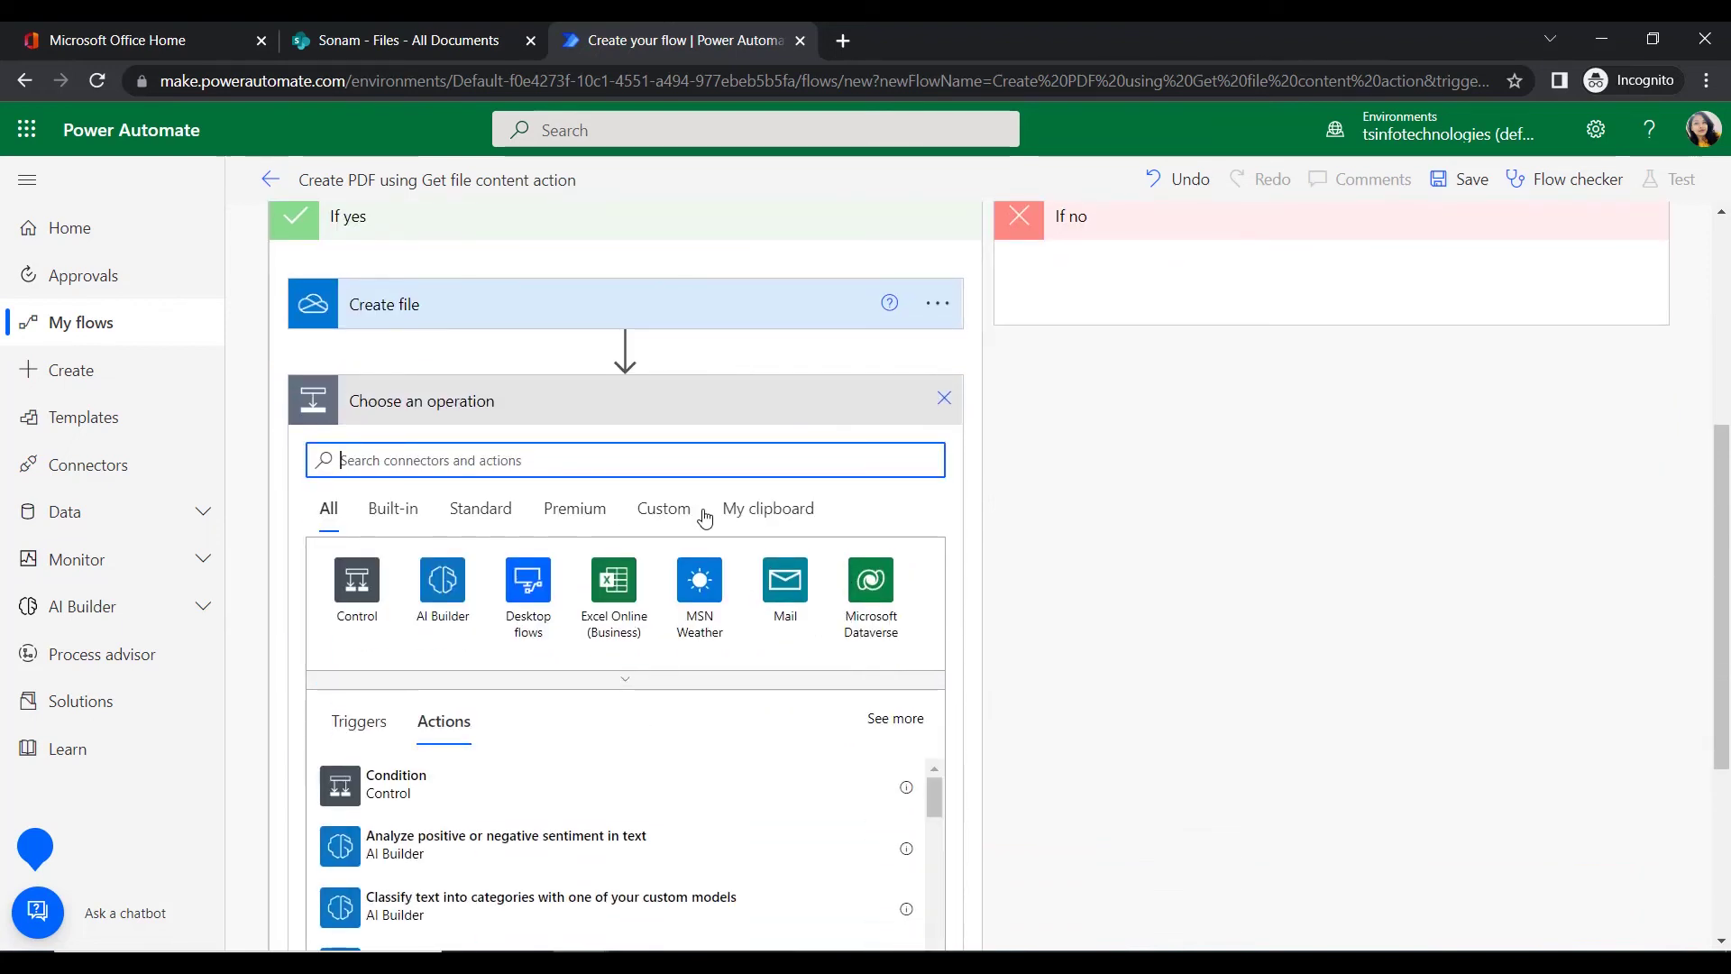
Add OneDrive's Convert file (preview) action converting the Create file Id to target type PDF
{"action": "type", "text": "Convert file"}
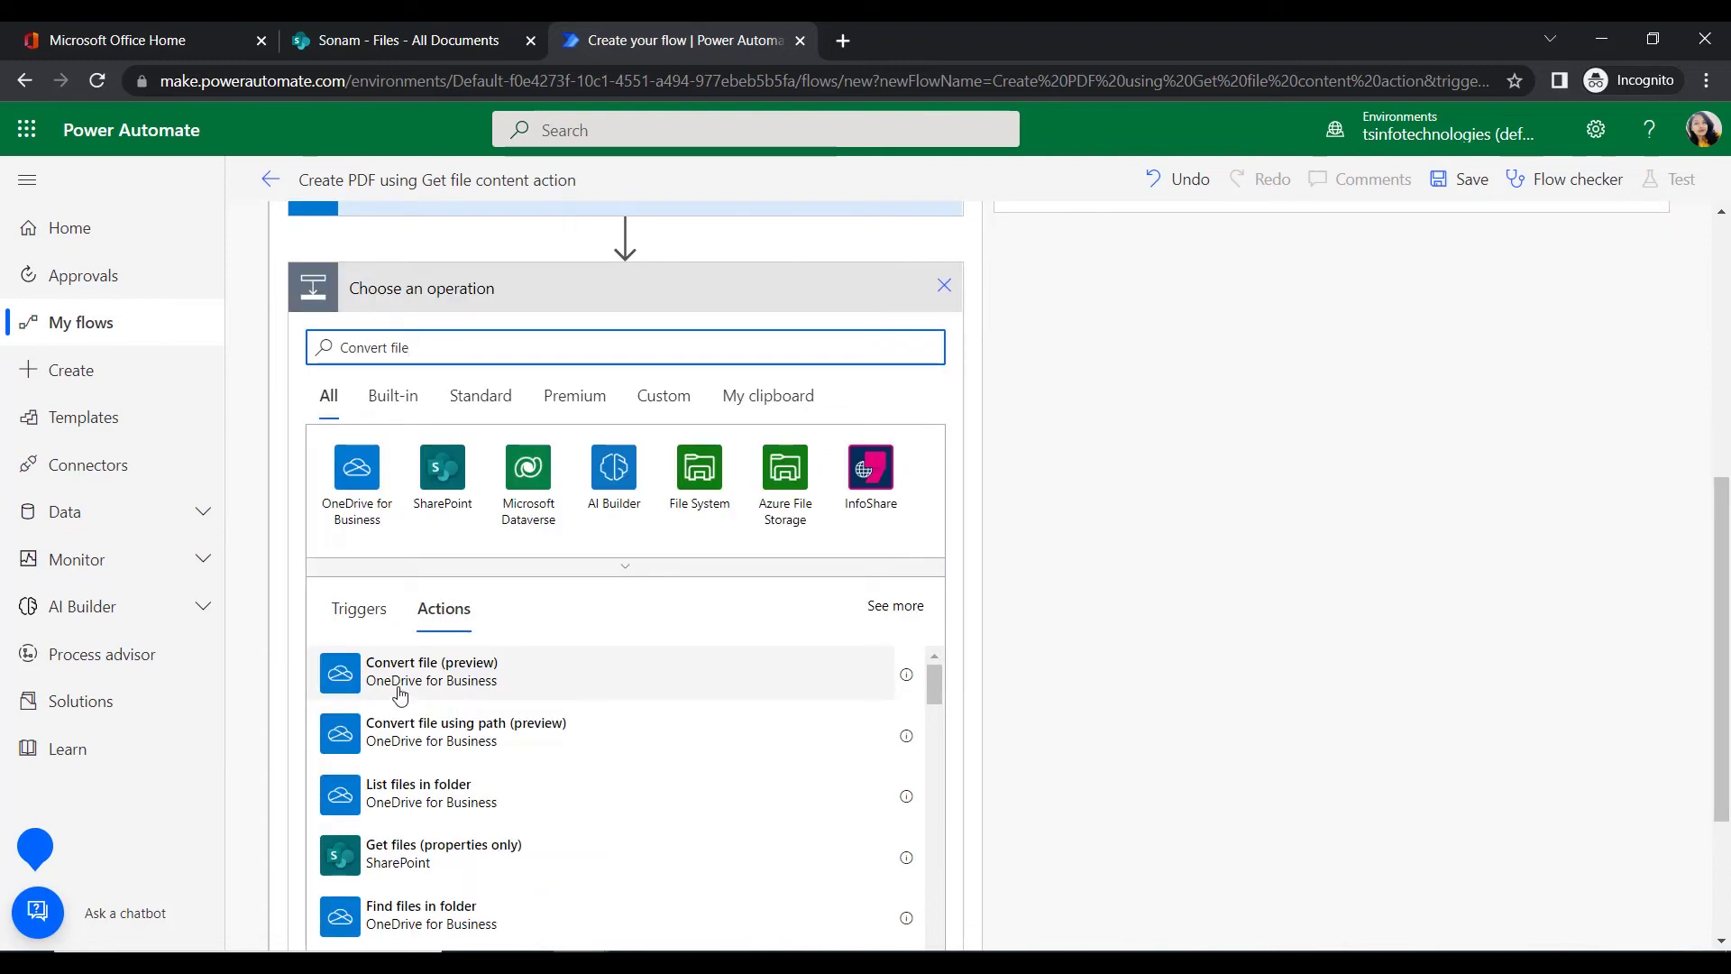
{"action": "left_click", "coordinate": [453, 664]}
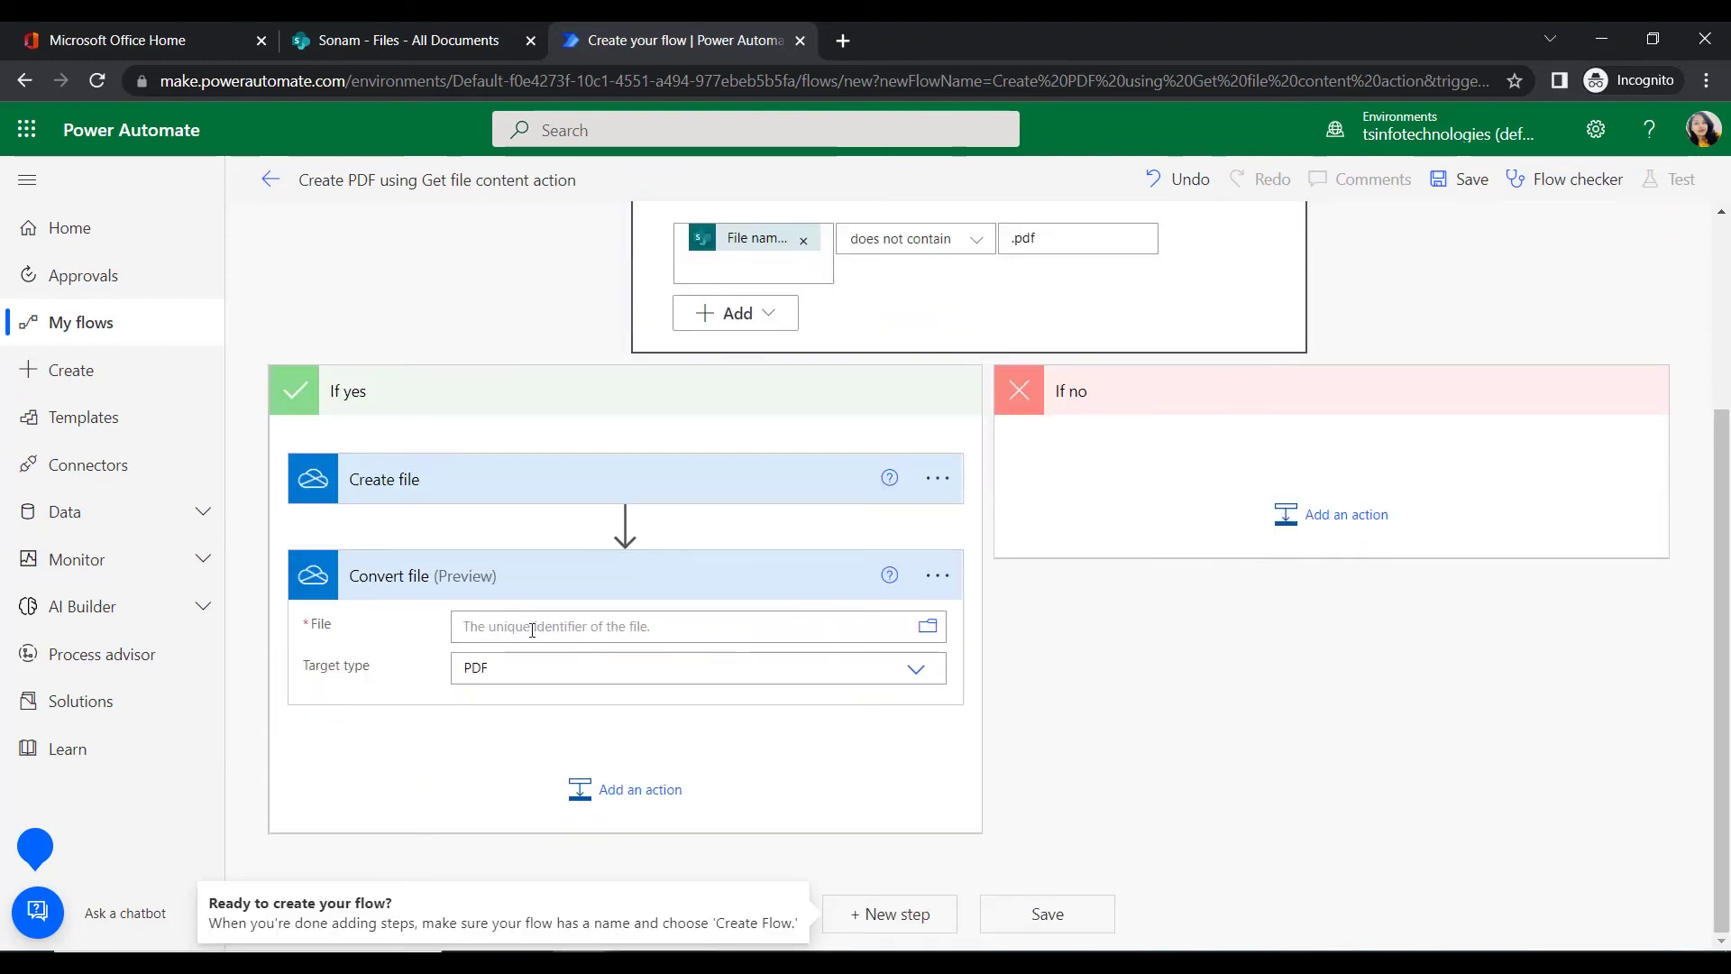
{"action": "left_click", "coordinate": [523, 624]}
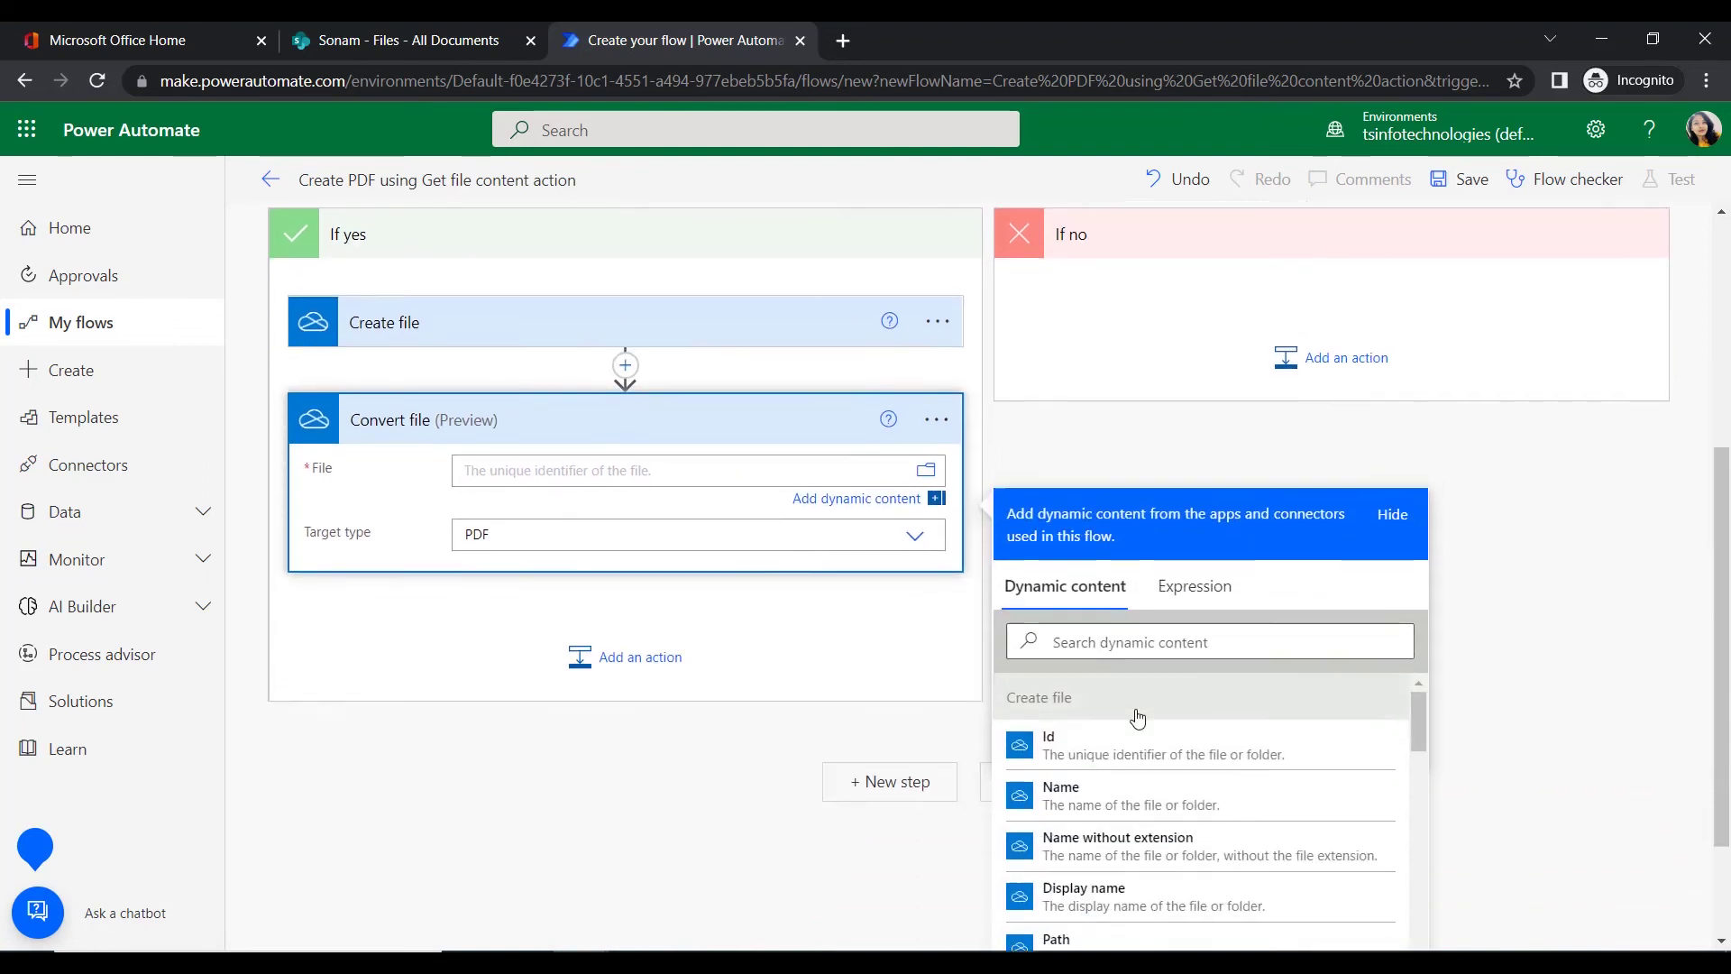
{"action": "left_click", "coordinate": [1057, 599]}
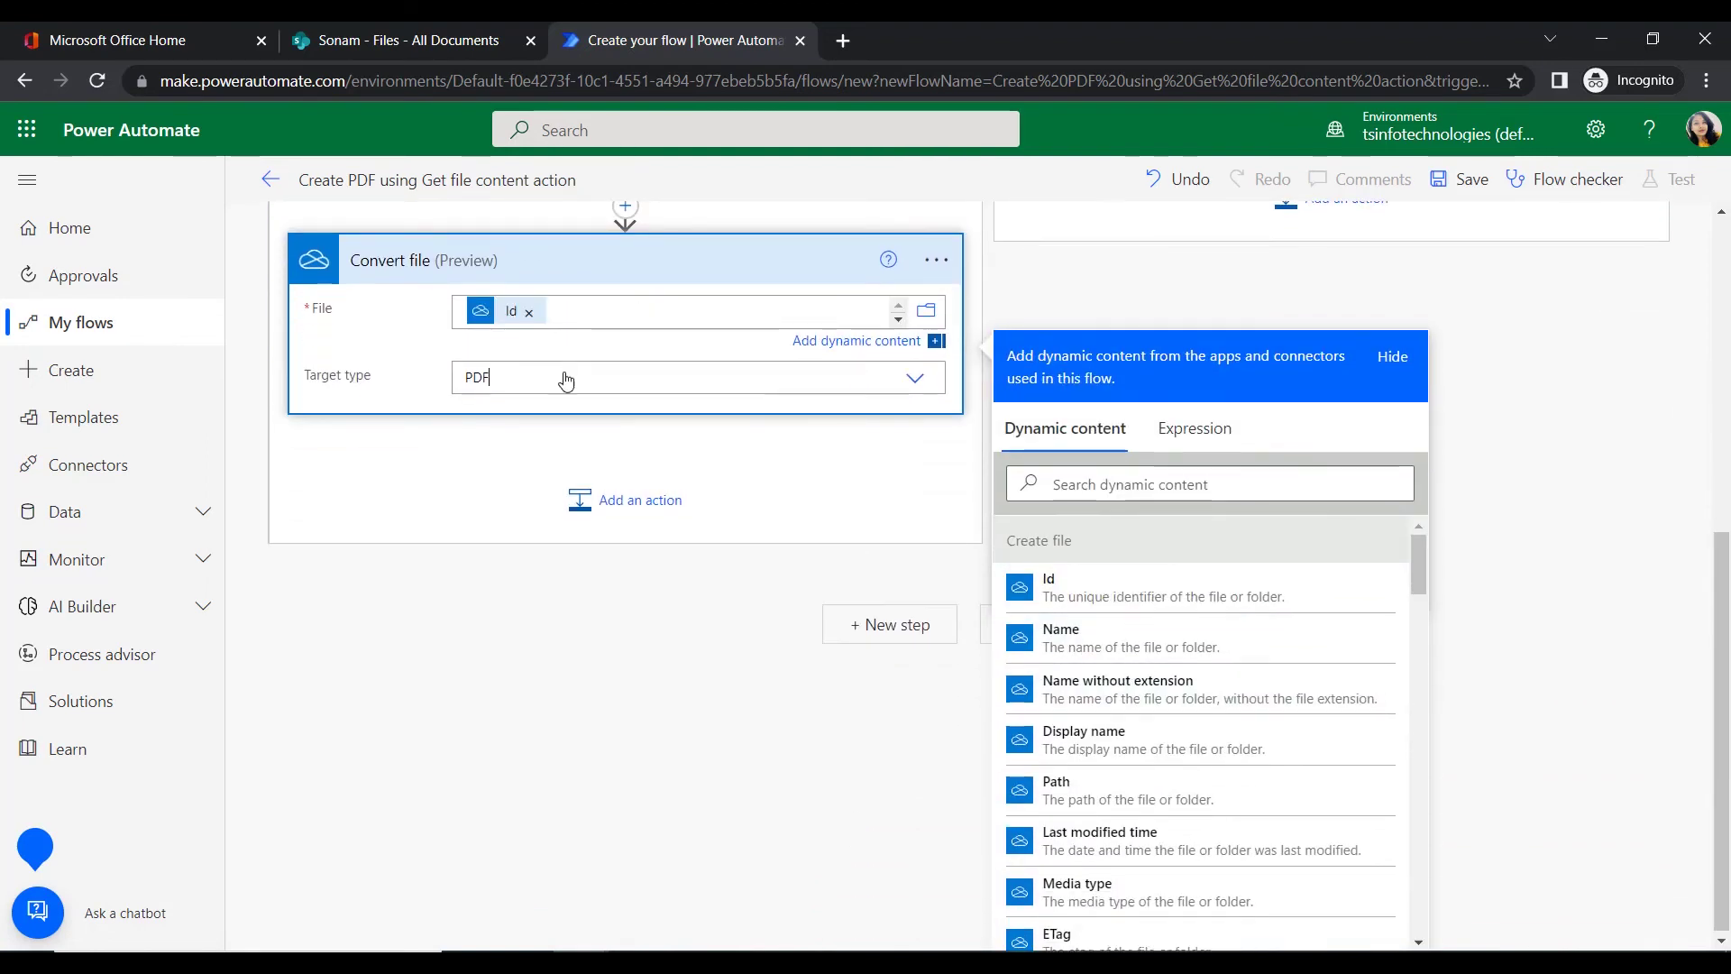
{"action": "left_click", "coordinate": [568, 375]}
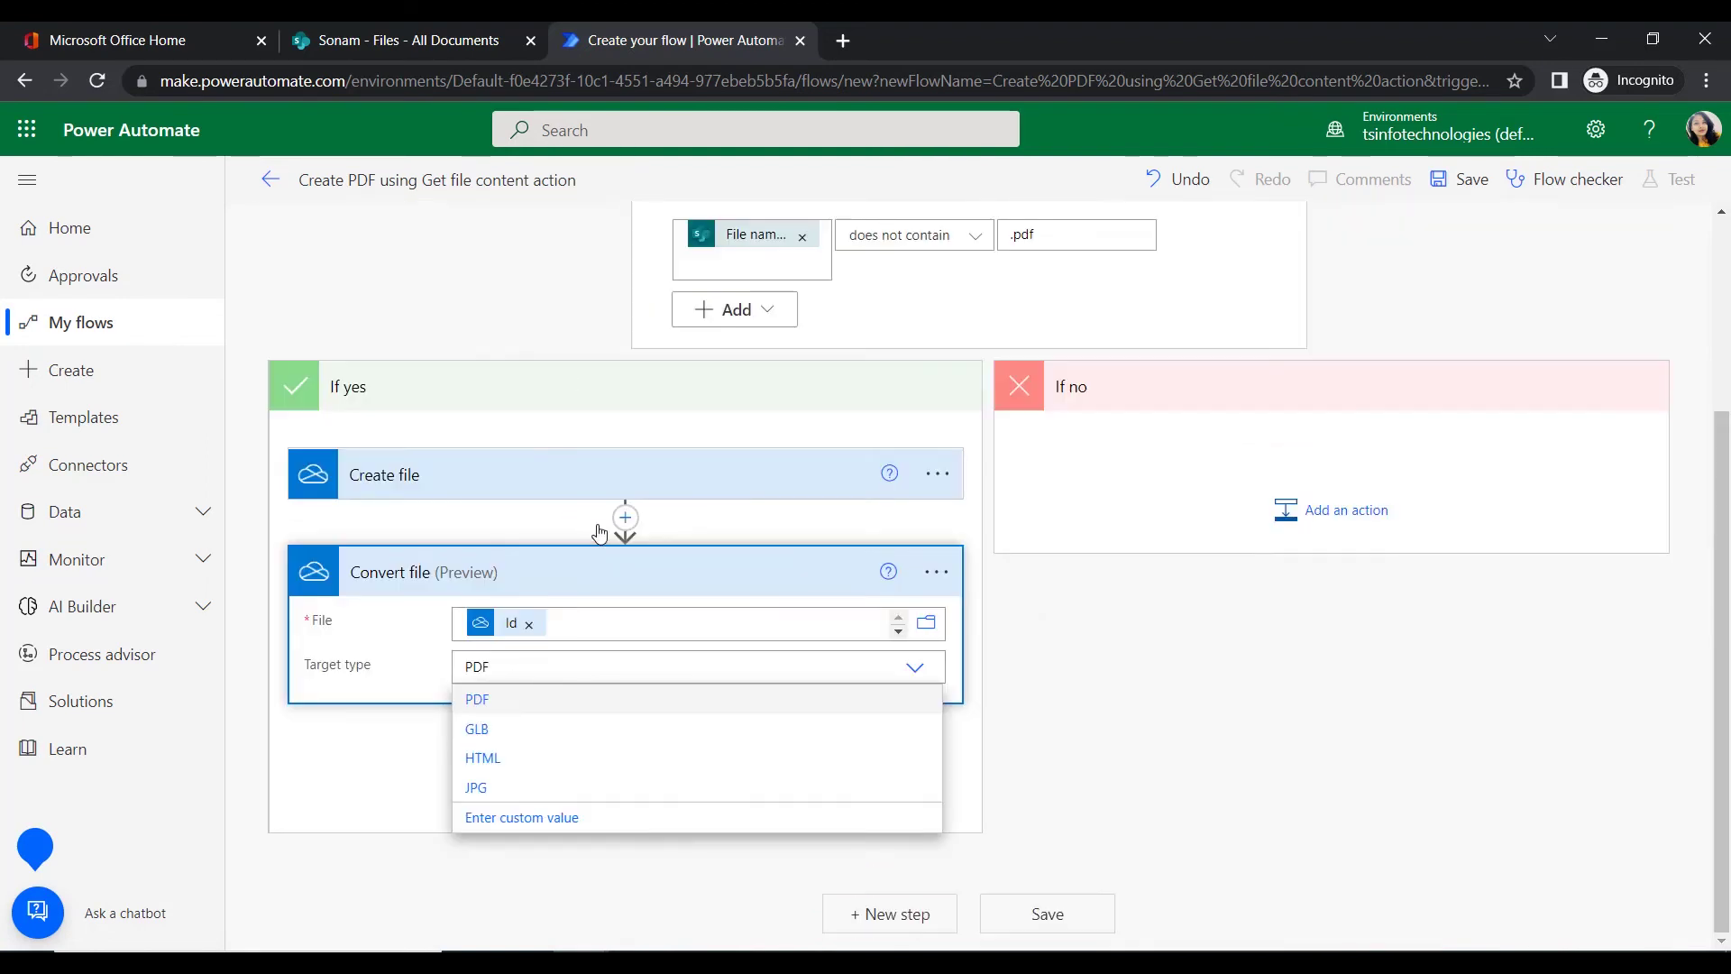
{"action": "left_click", "coordinate": [519, 698]}
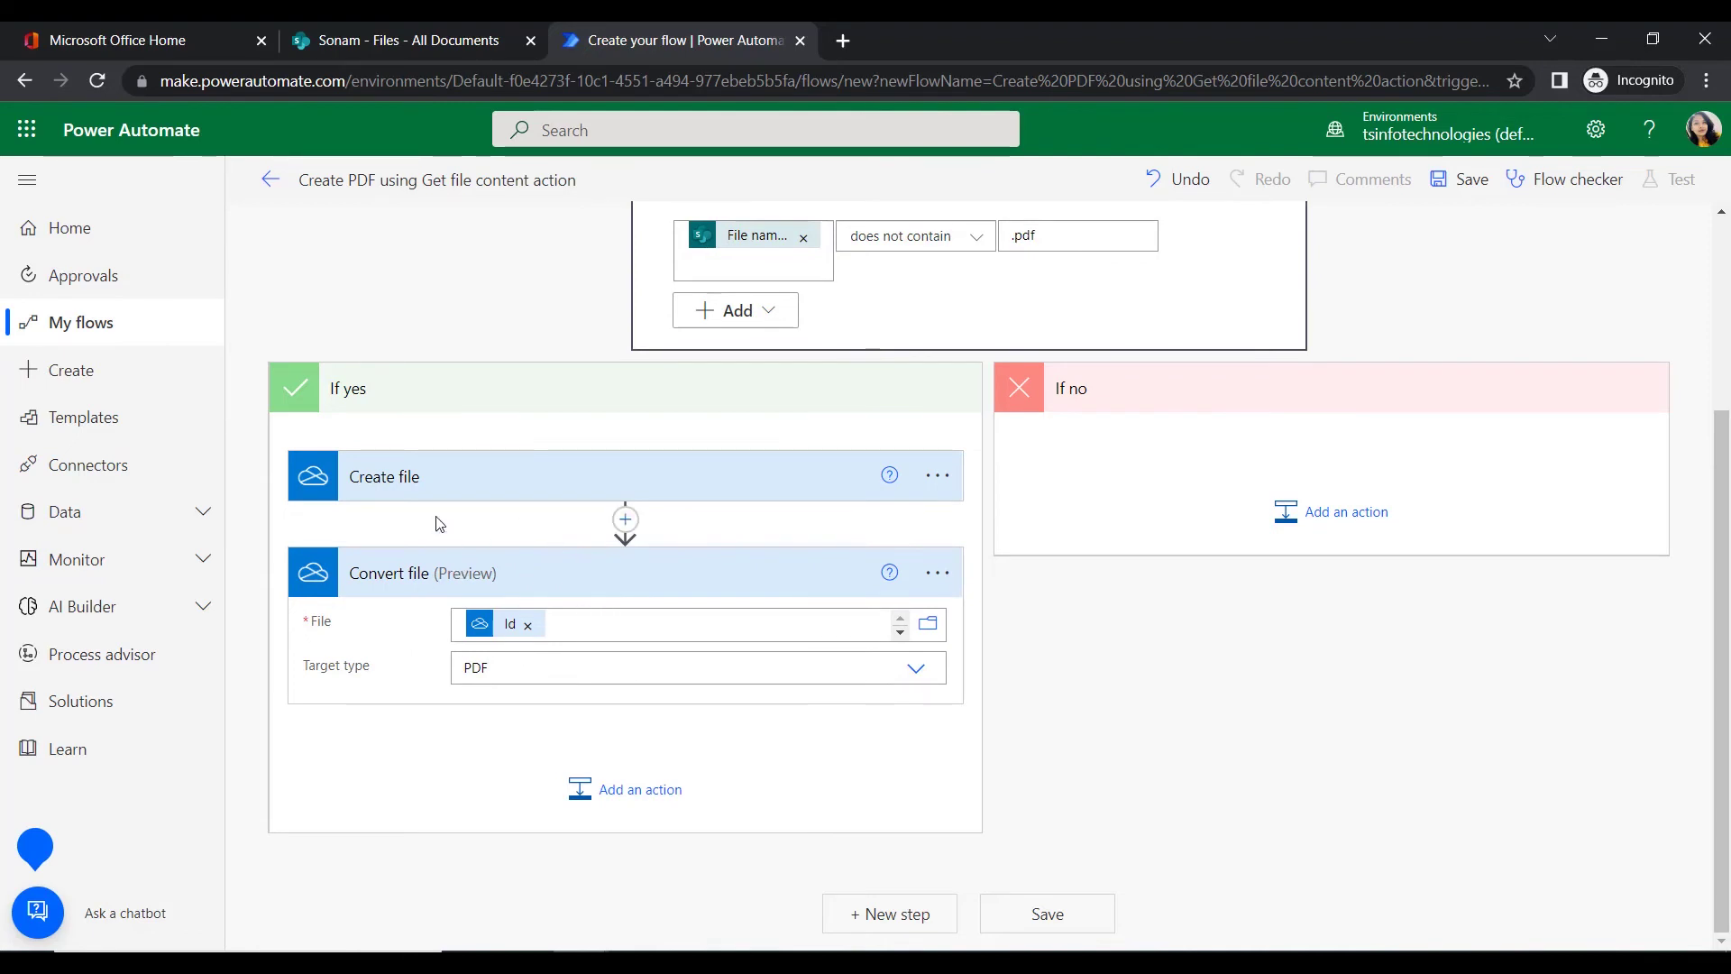
{"action": "left_click", "coordinate": [465, 491]}
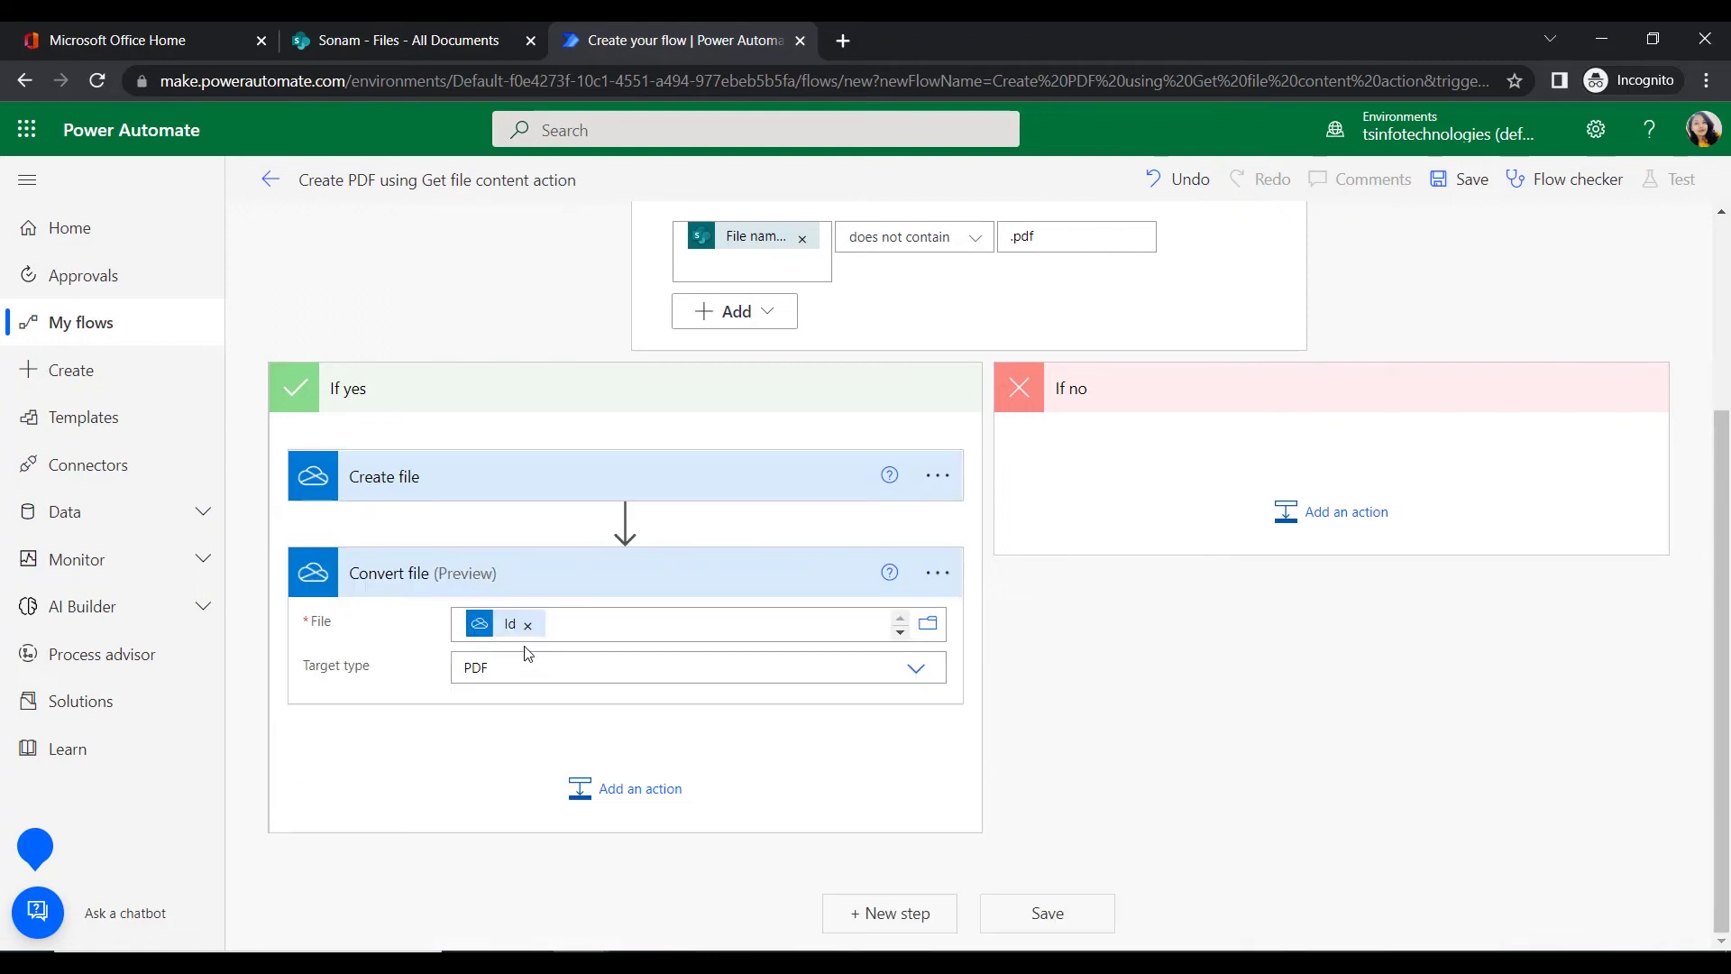
{"action": "left_click", "coordinate": [574, 584]}
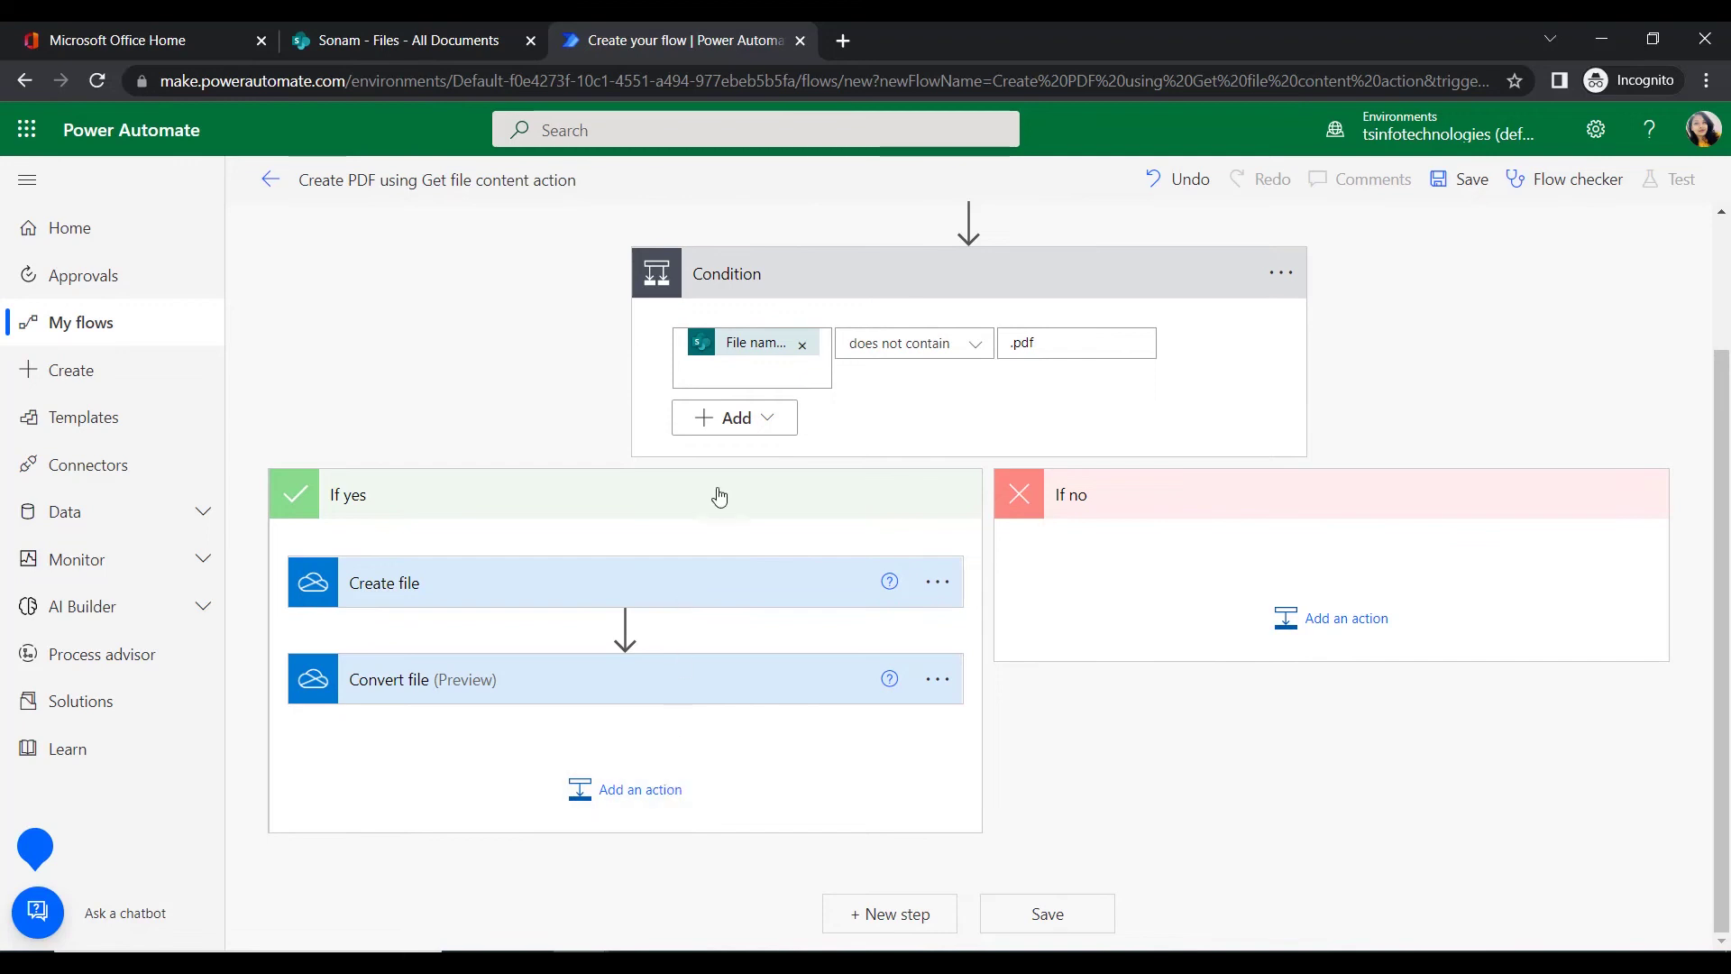
Add SharePoint's Create file action after Convert file, with Site Address set to Sonam
{"action": "left_click", "coordinate": [637, 805]}
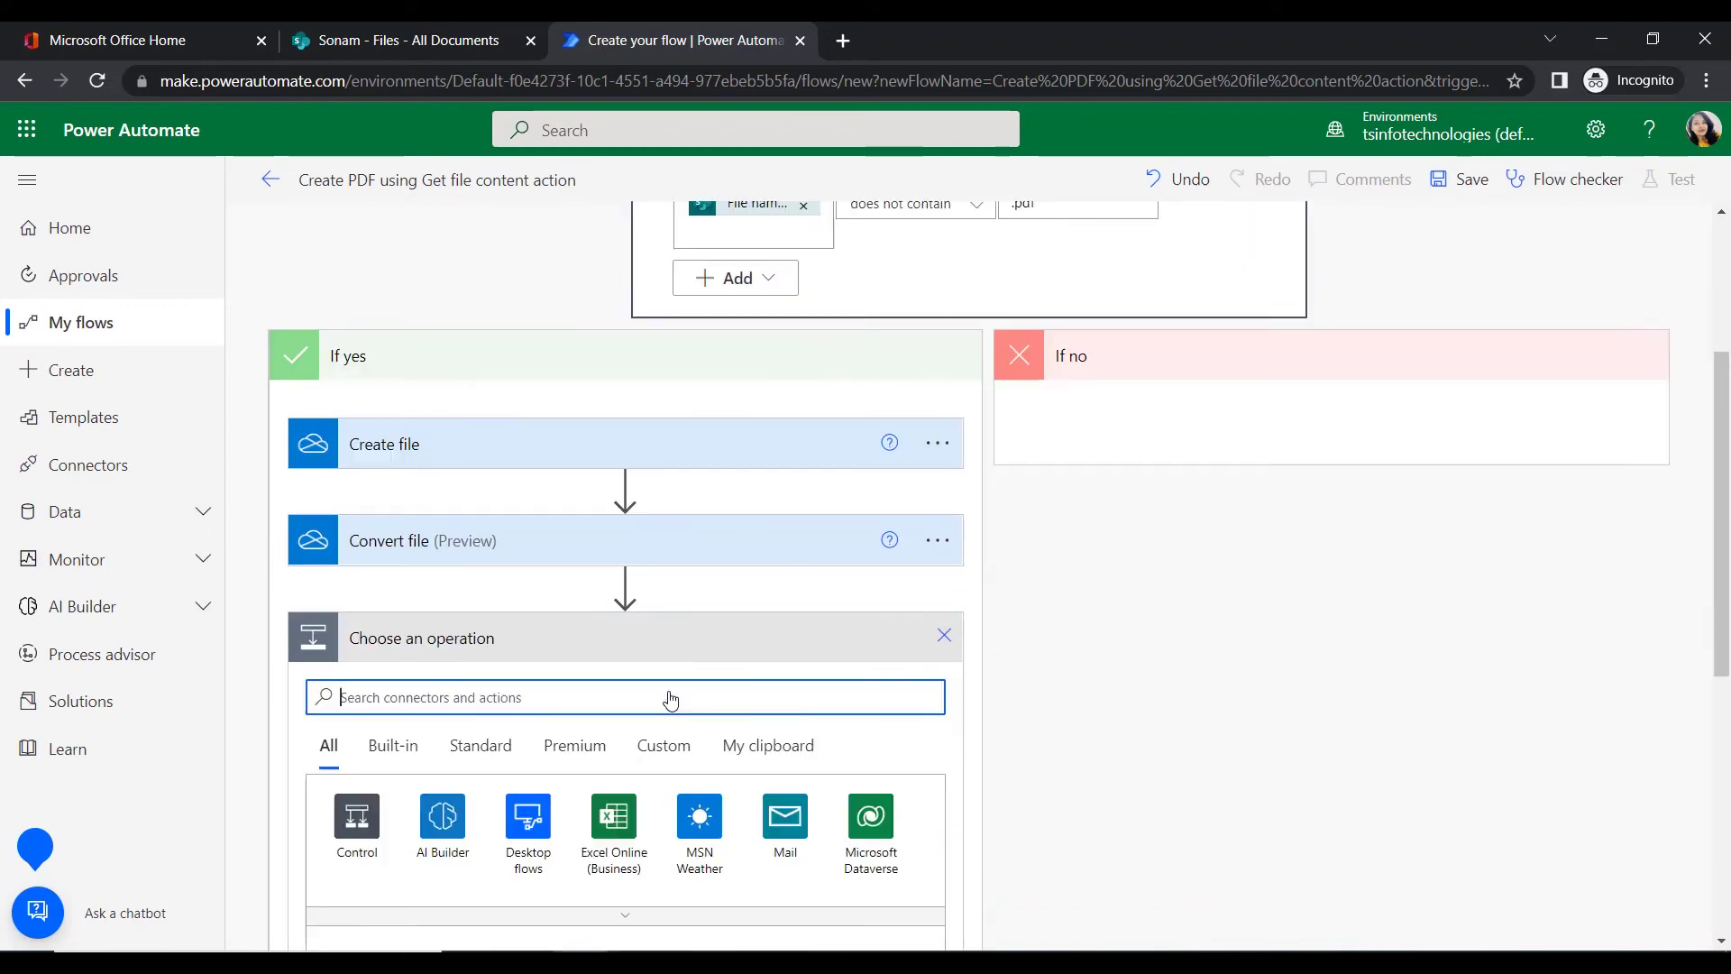
{"action": "type", "text": "Create"}
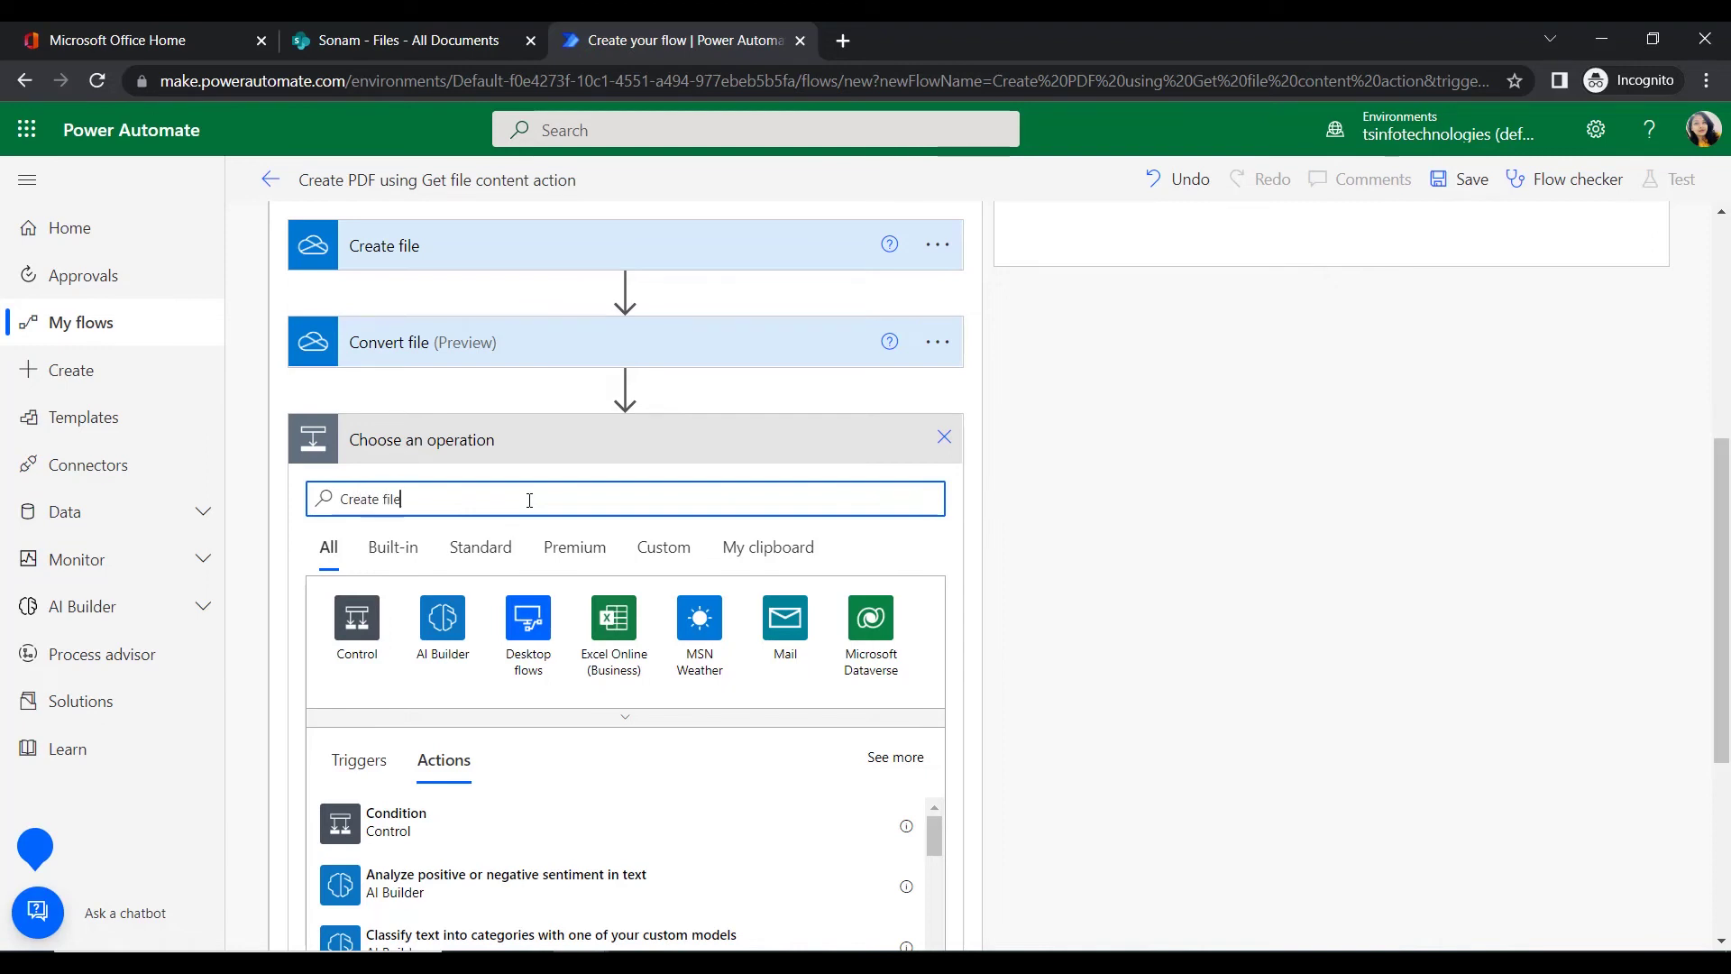
{"action": "type", "text": " file"}
{"action": "left_click", "coordinate": [389, 580]}
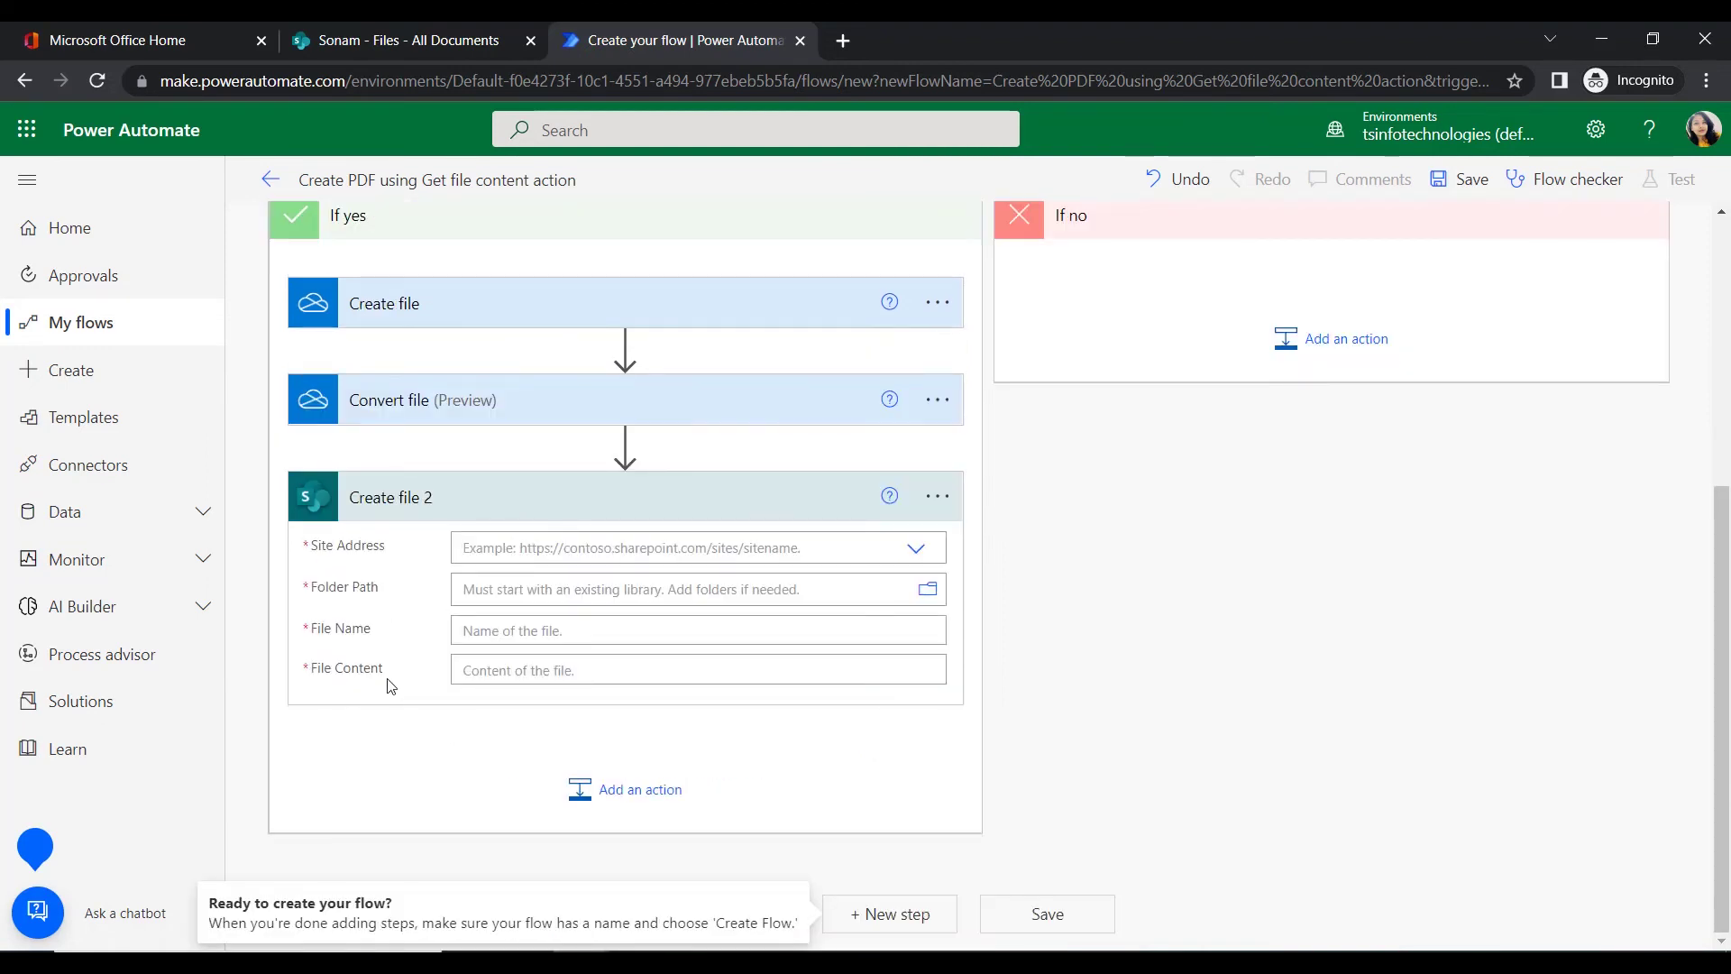
{"action": "left_click", "coordinate": [467, 548]}
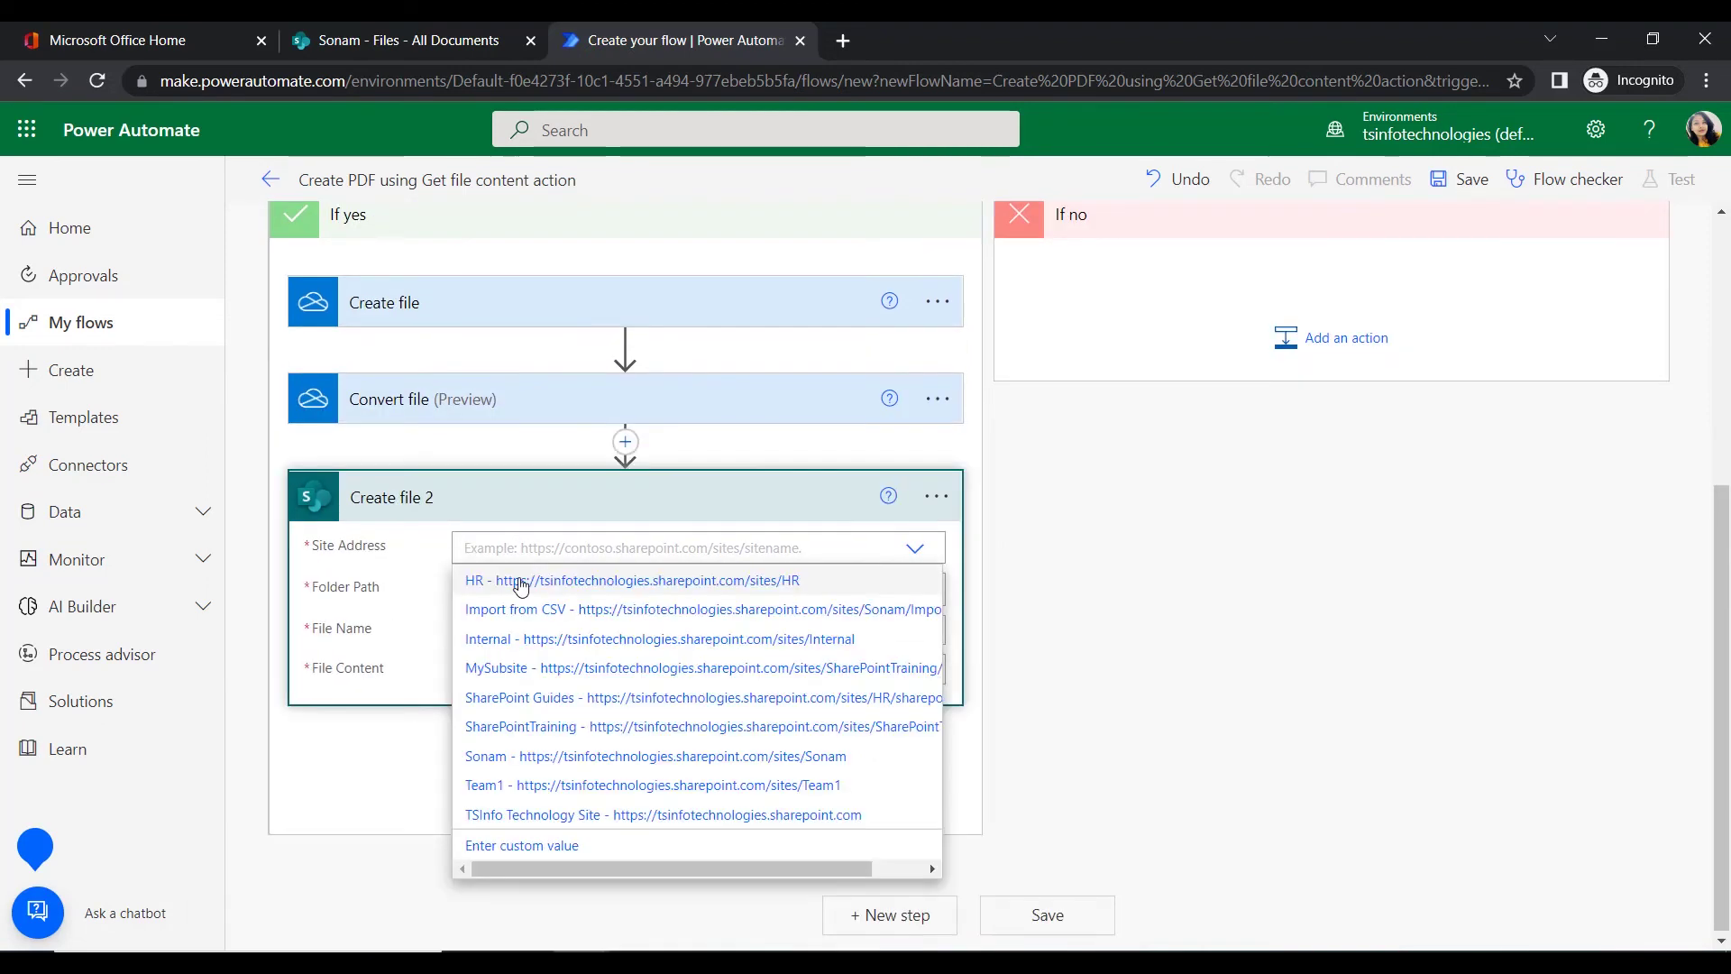
{"action": "left_click", "coordinate": [521, 758]}
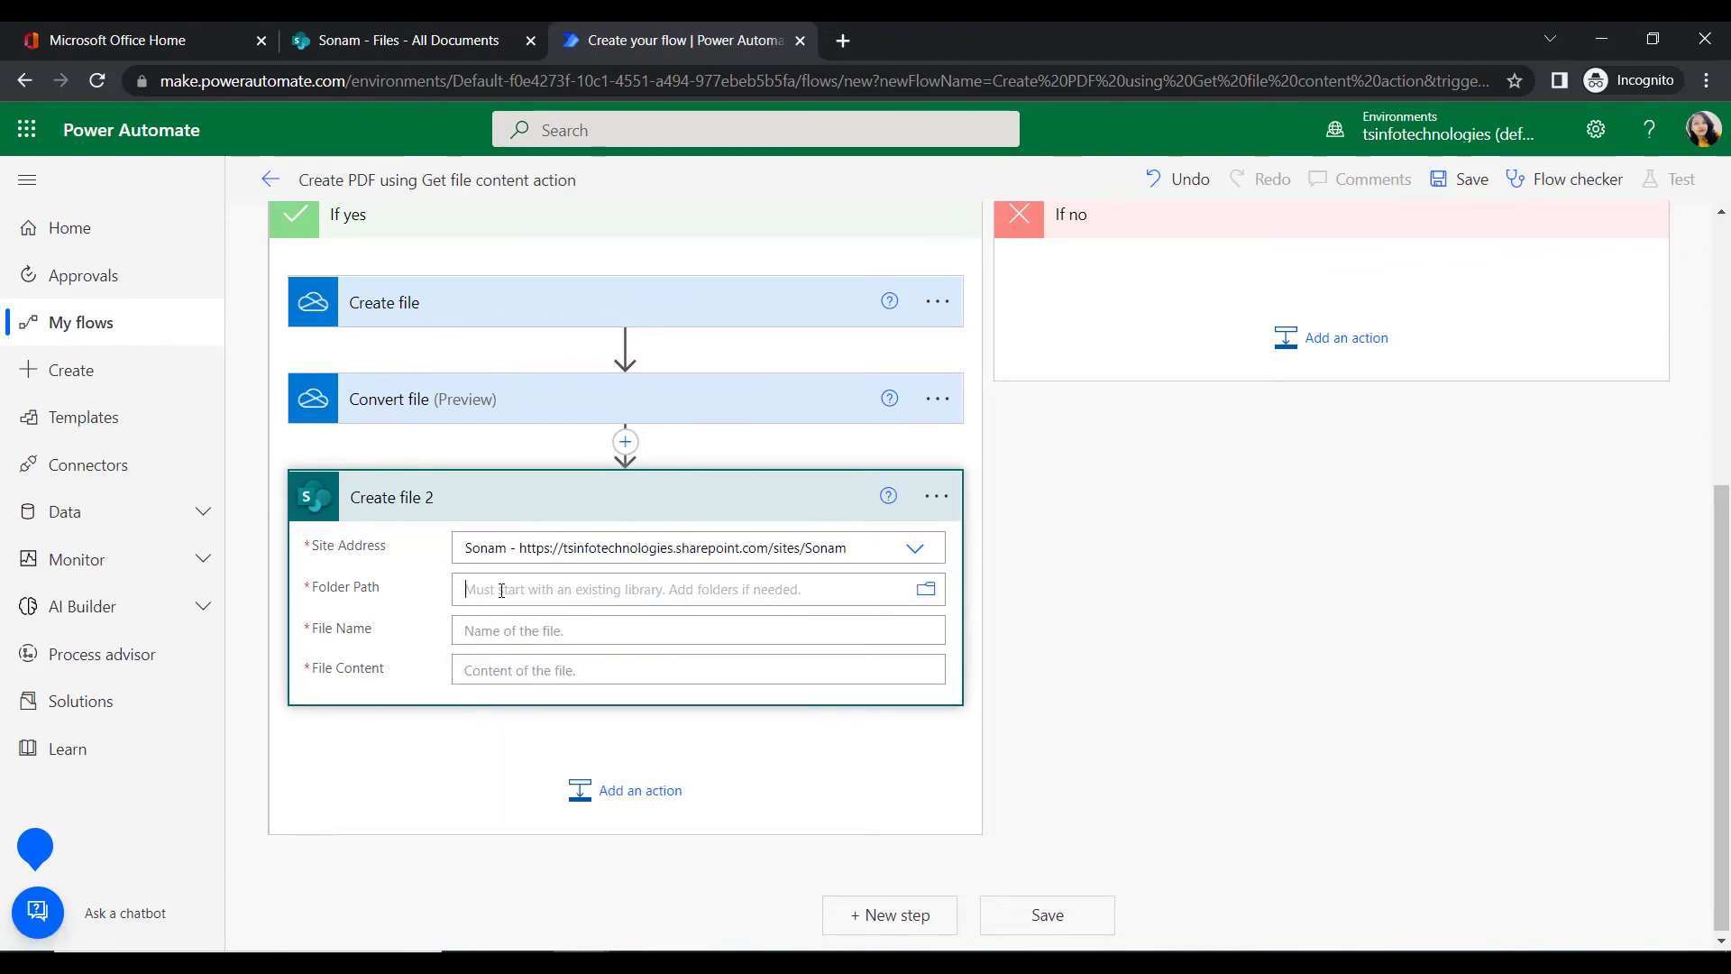
Set Folder Path to /File Storage/Files and File Name to the converted file's File name
{"action": "left_click", "coordinate": [501, 591]}
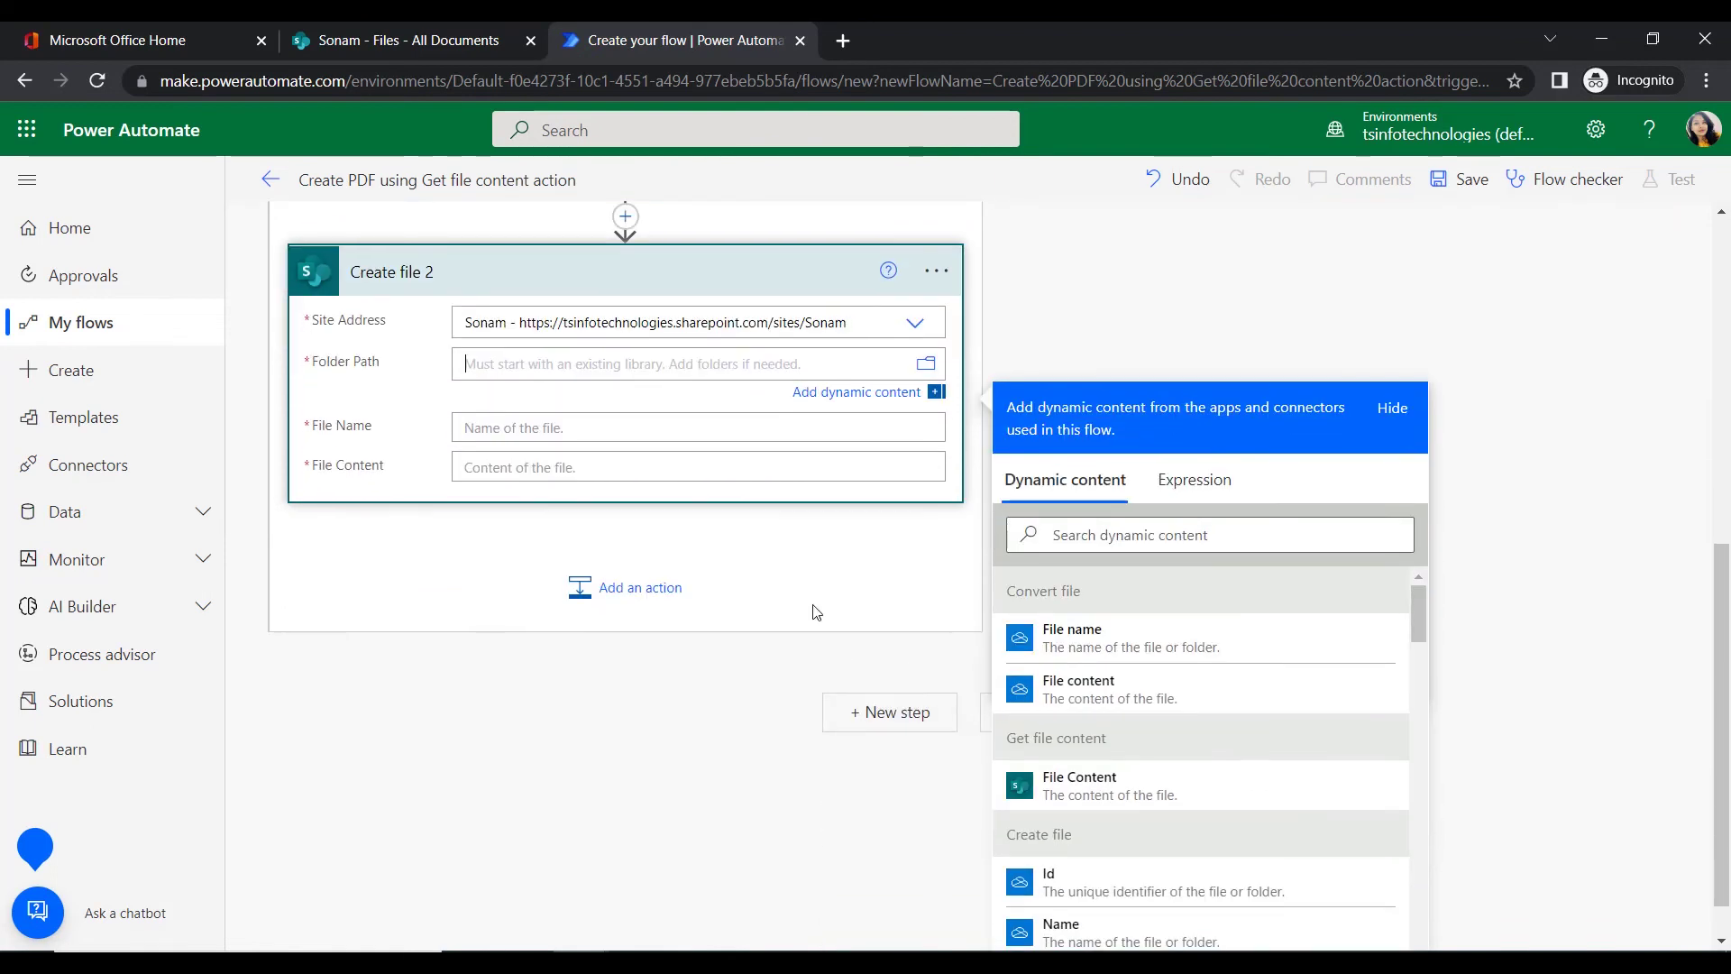
{"action": "left_click", "coordinate": [926, 589]}
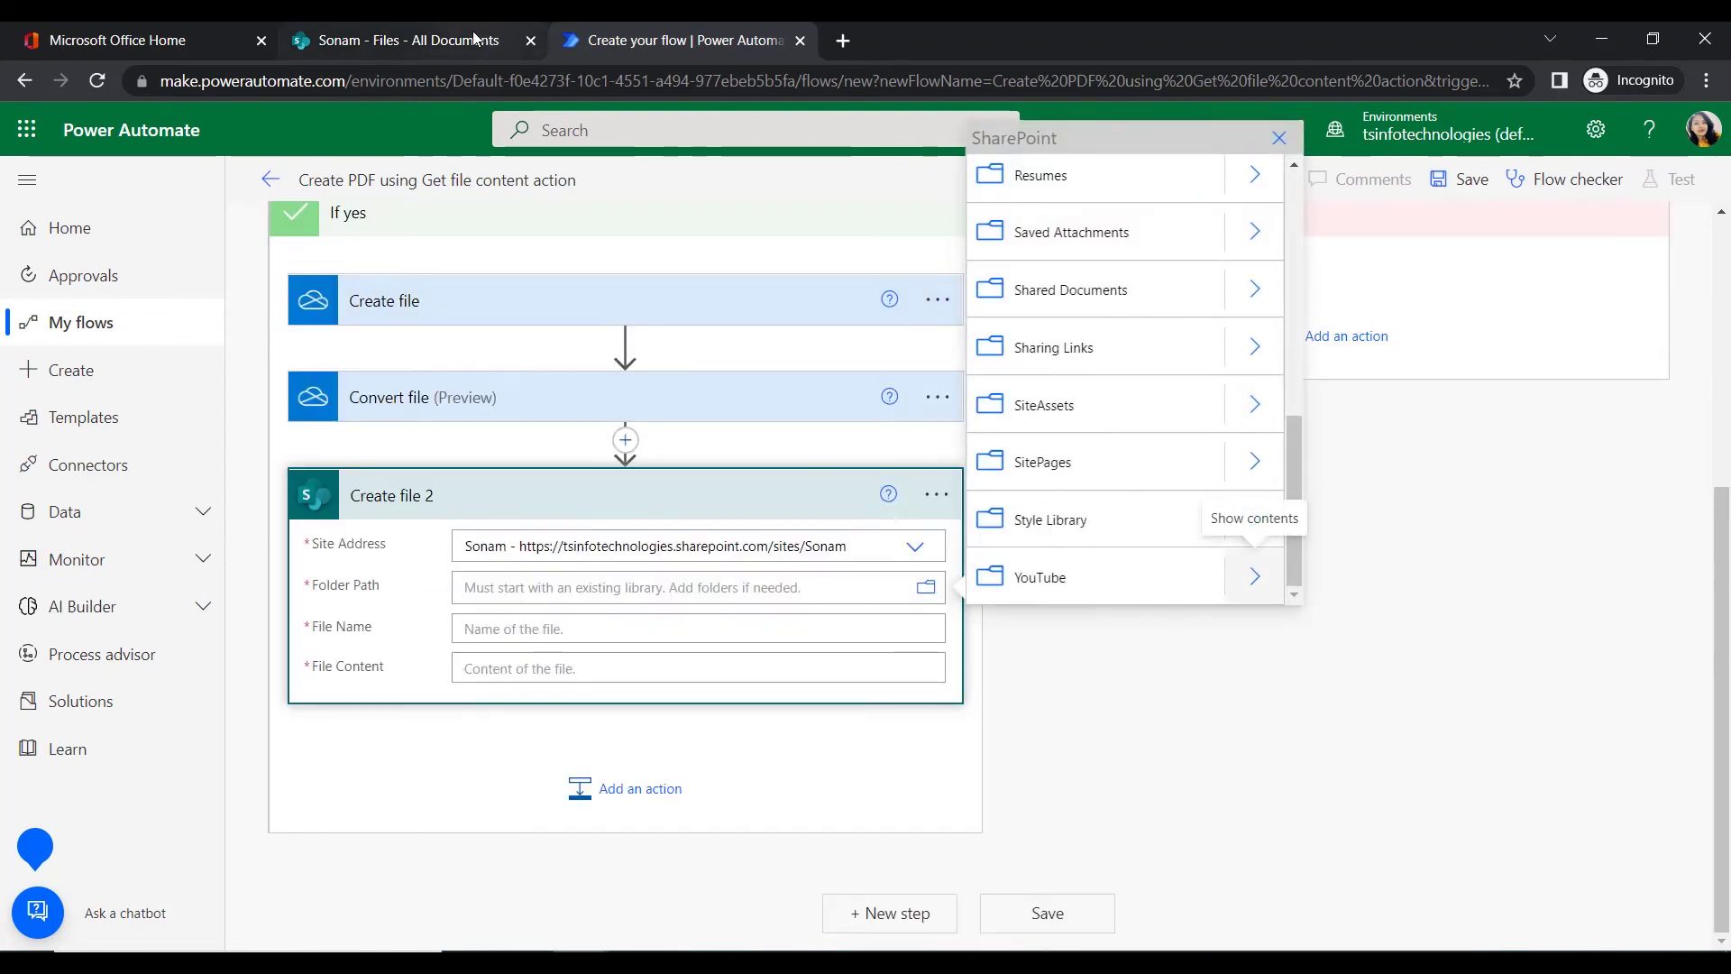
{"action": "mouse_move", "coordinate": [474, 38]}
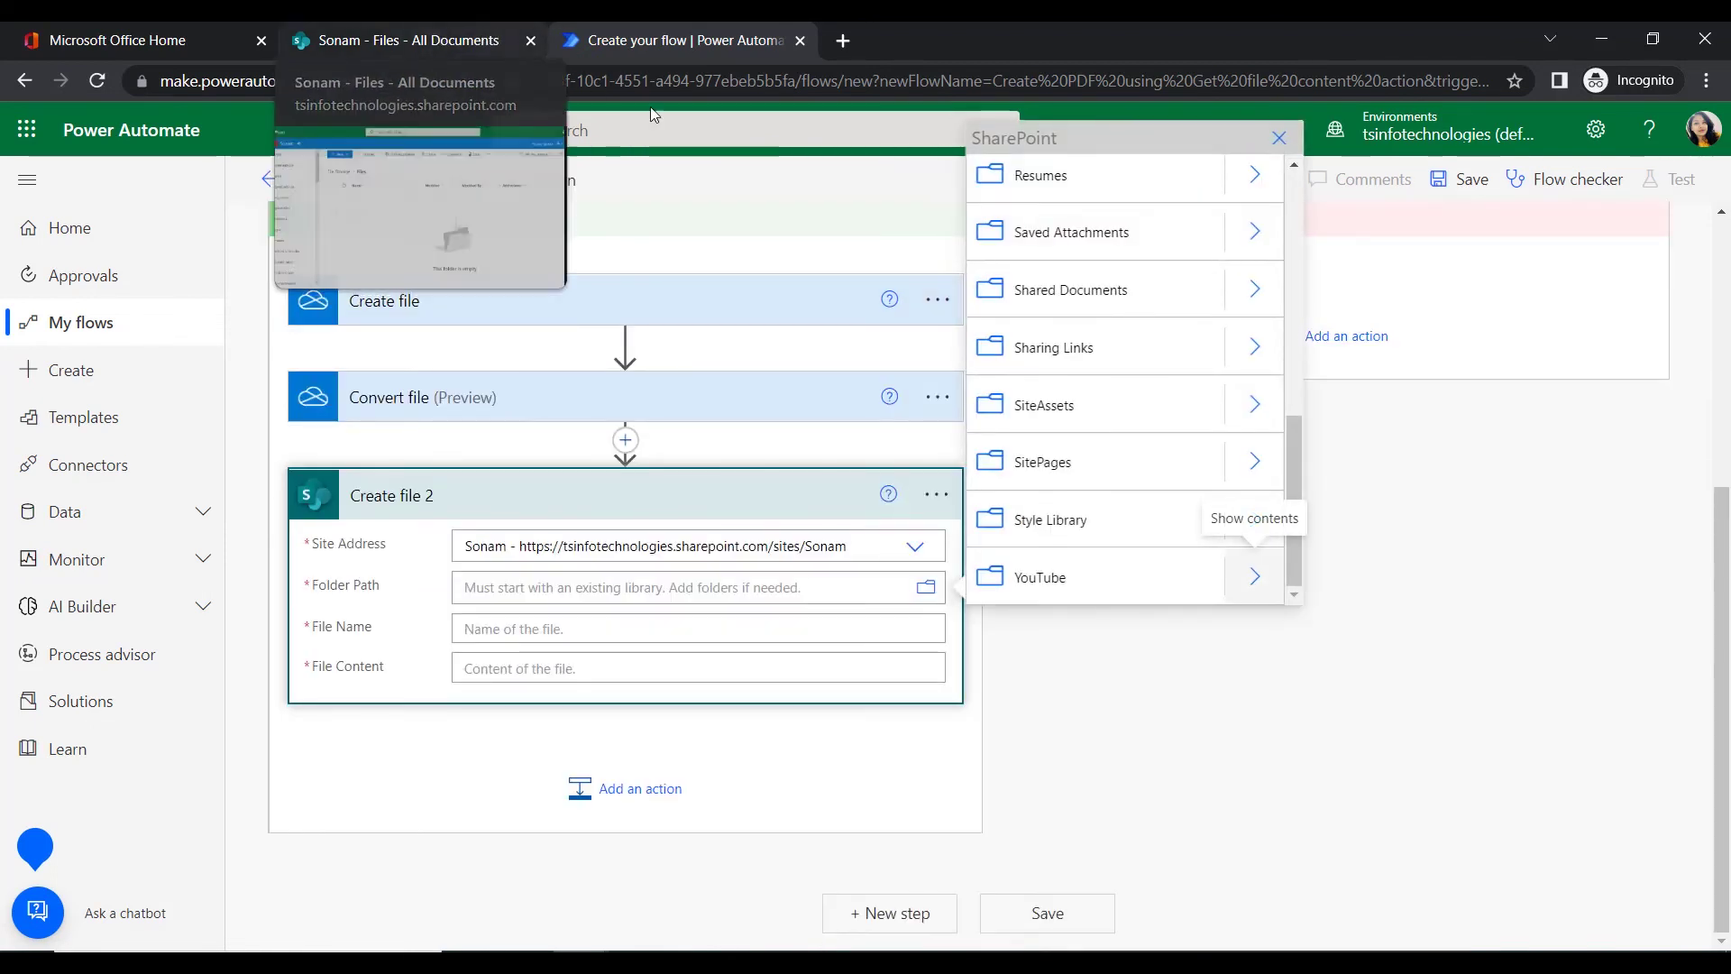
{"action": "scroll", "coordinate": [1158, 509], "scroll_direction": "up", "scroll_amount": 3}
{"action": "scroll", "coordinate": [1140, 451], "scroll_direction": "up", "scroll_amount": 2}
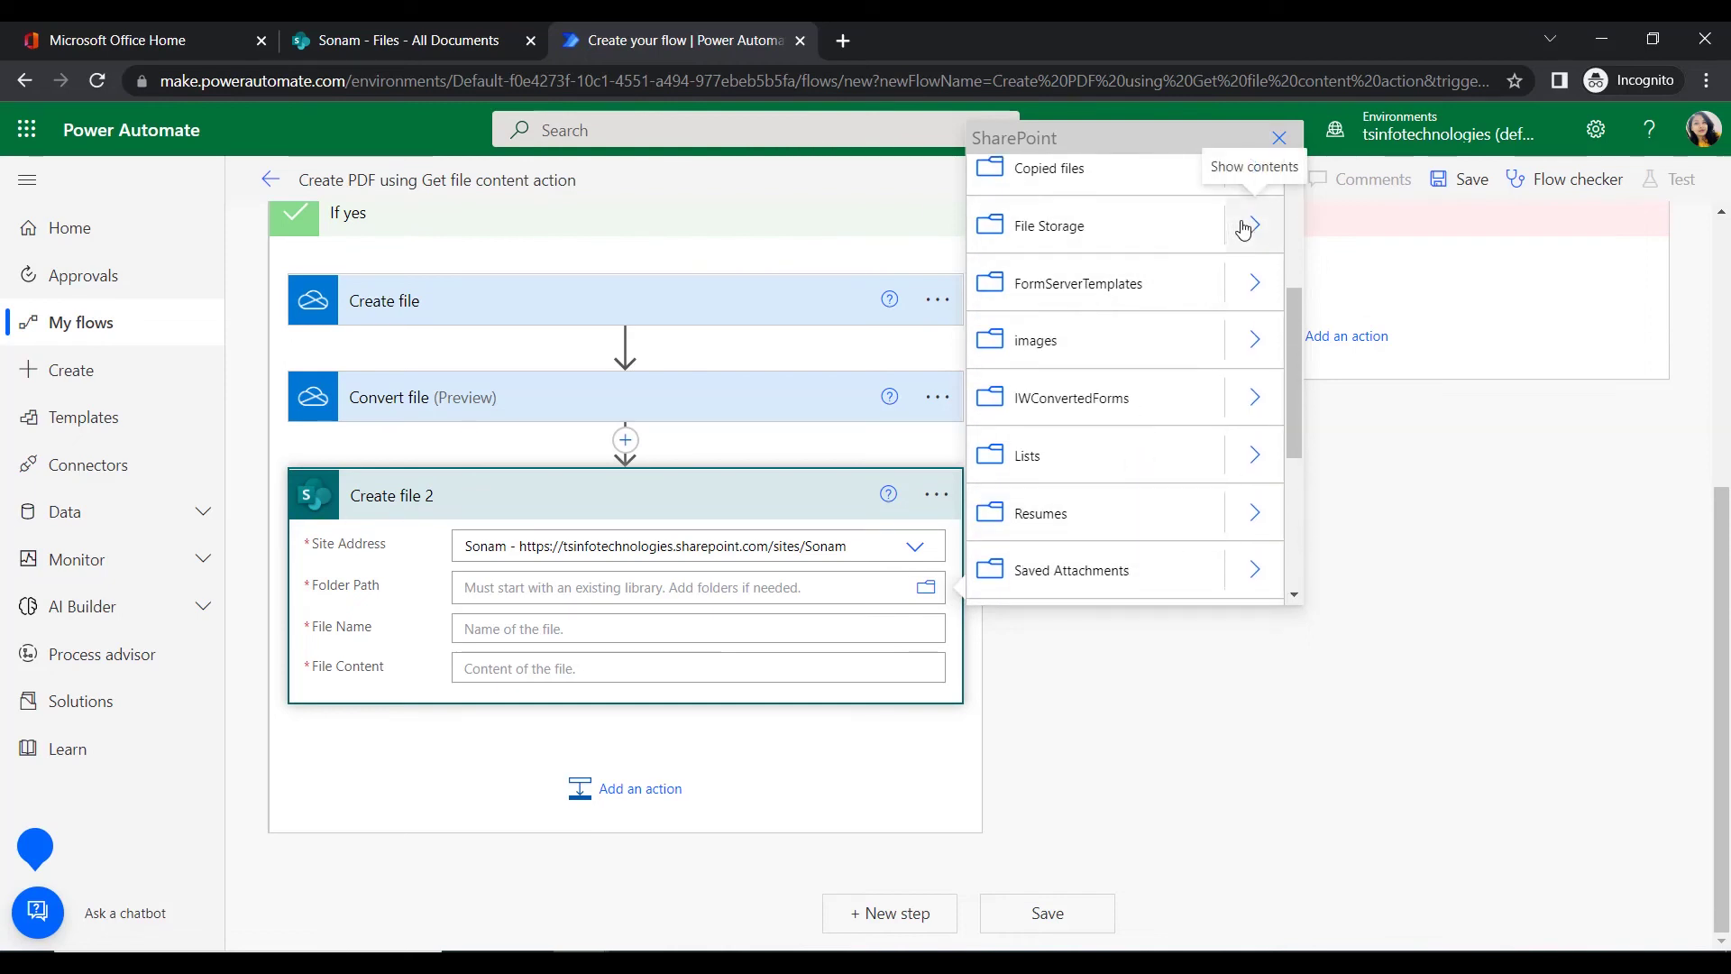
{"action": "left_click", "coordinate": [1234, 229]}
{"action": "left_click", "coordinate": [1096, 534]}
{"action": "left_click", "coordinate": [633, 629]}
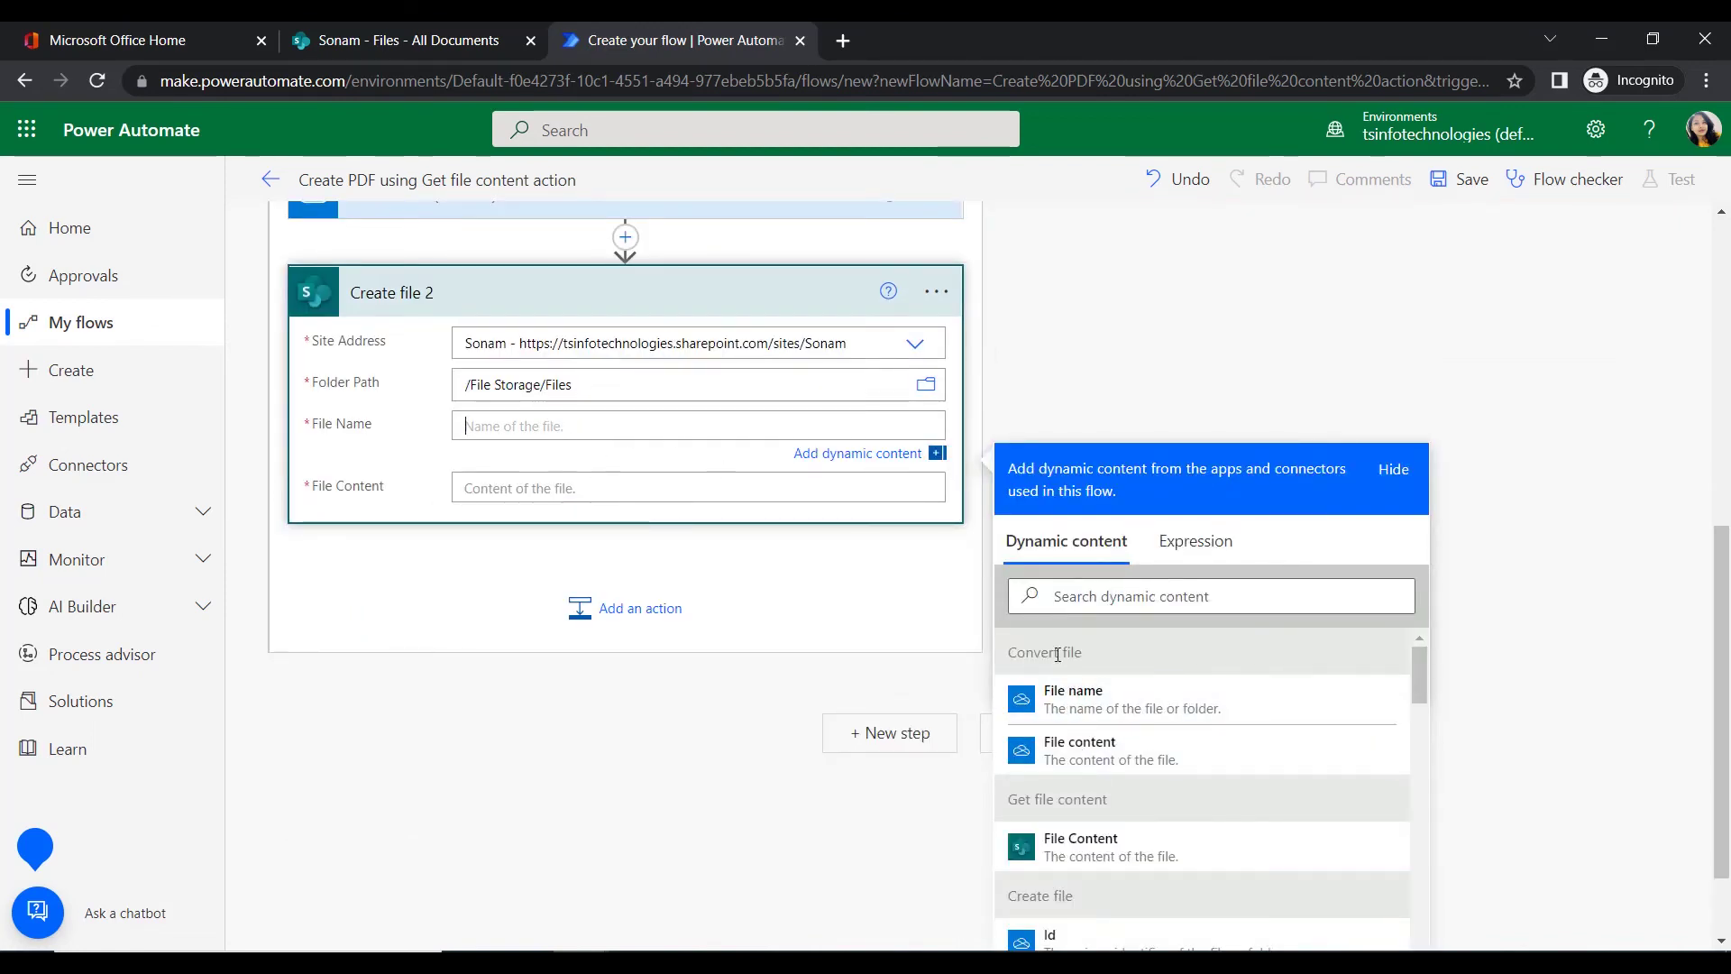
{"action": "left_click", "coordinate": [1073, 694]}
{"action": "left_click", "coordinate": [468, 530]}
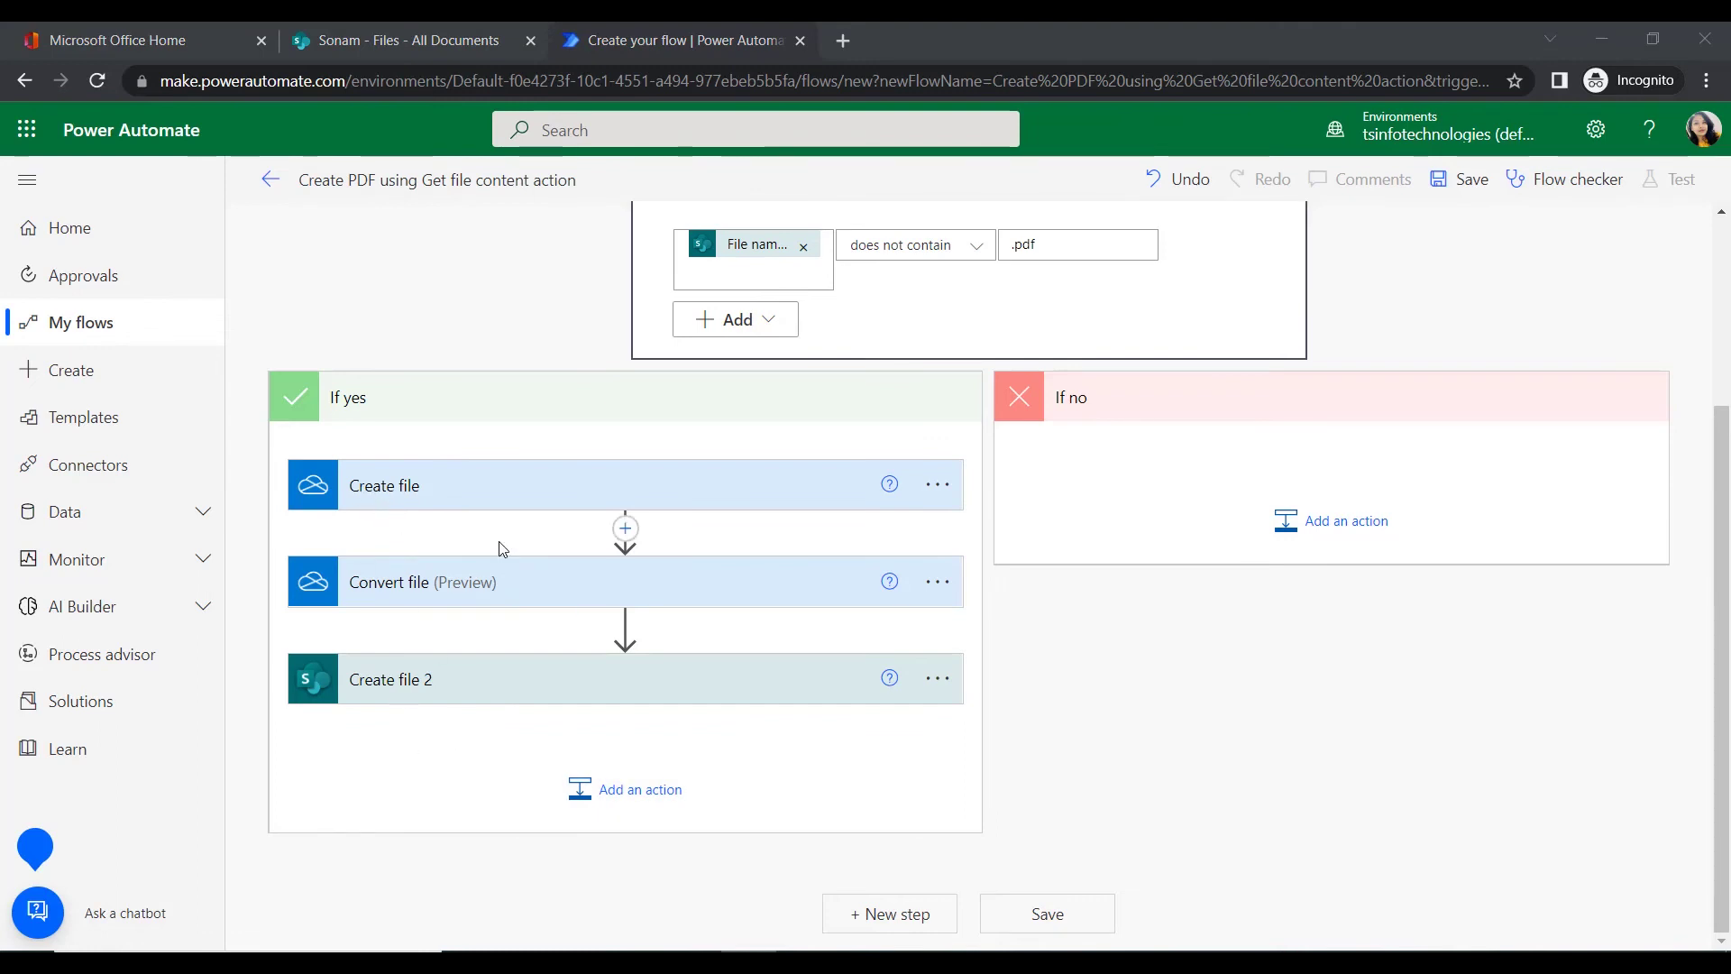
{"action": "mouse_move", "coordinate": [439, 527]}
Add the OneDrive for Business Delete file action after Create file 2
{"action": "left_click", "coordinate": [577, 780]}
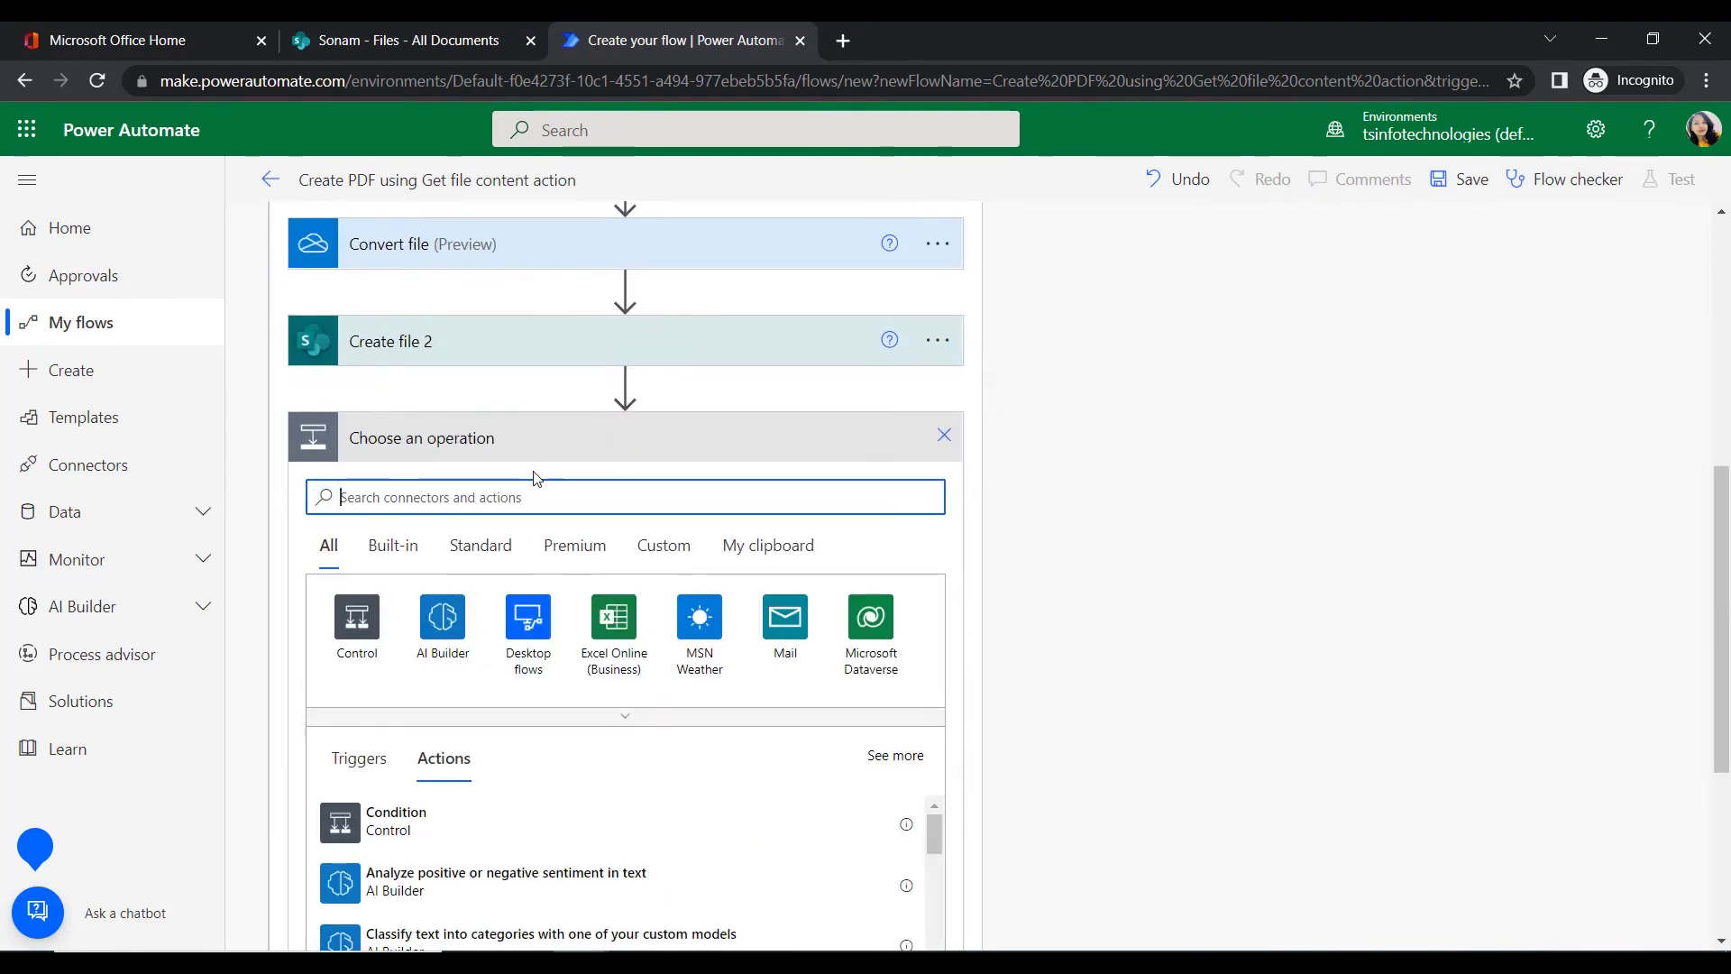
{"action": "type", "text": "Delete file"}
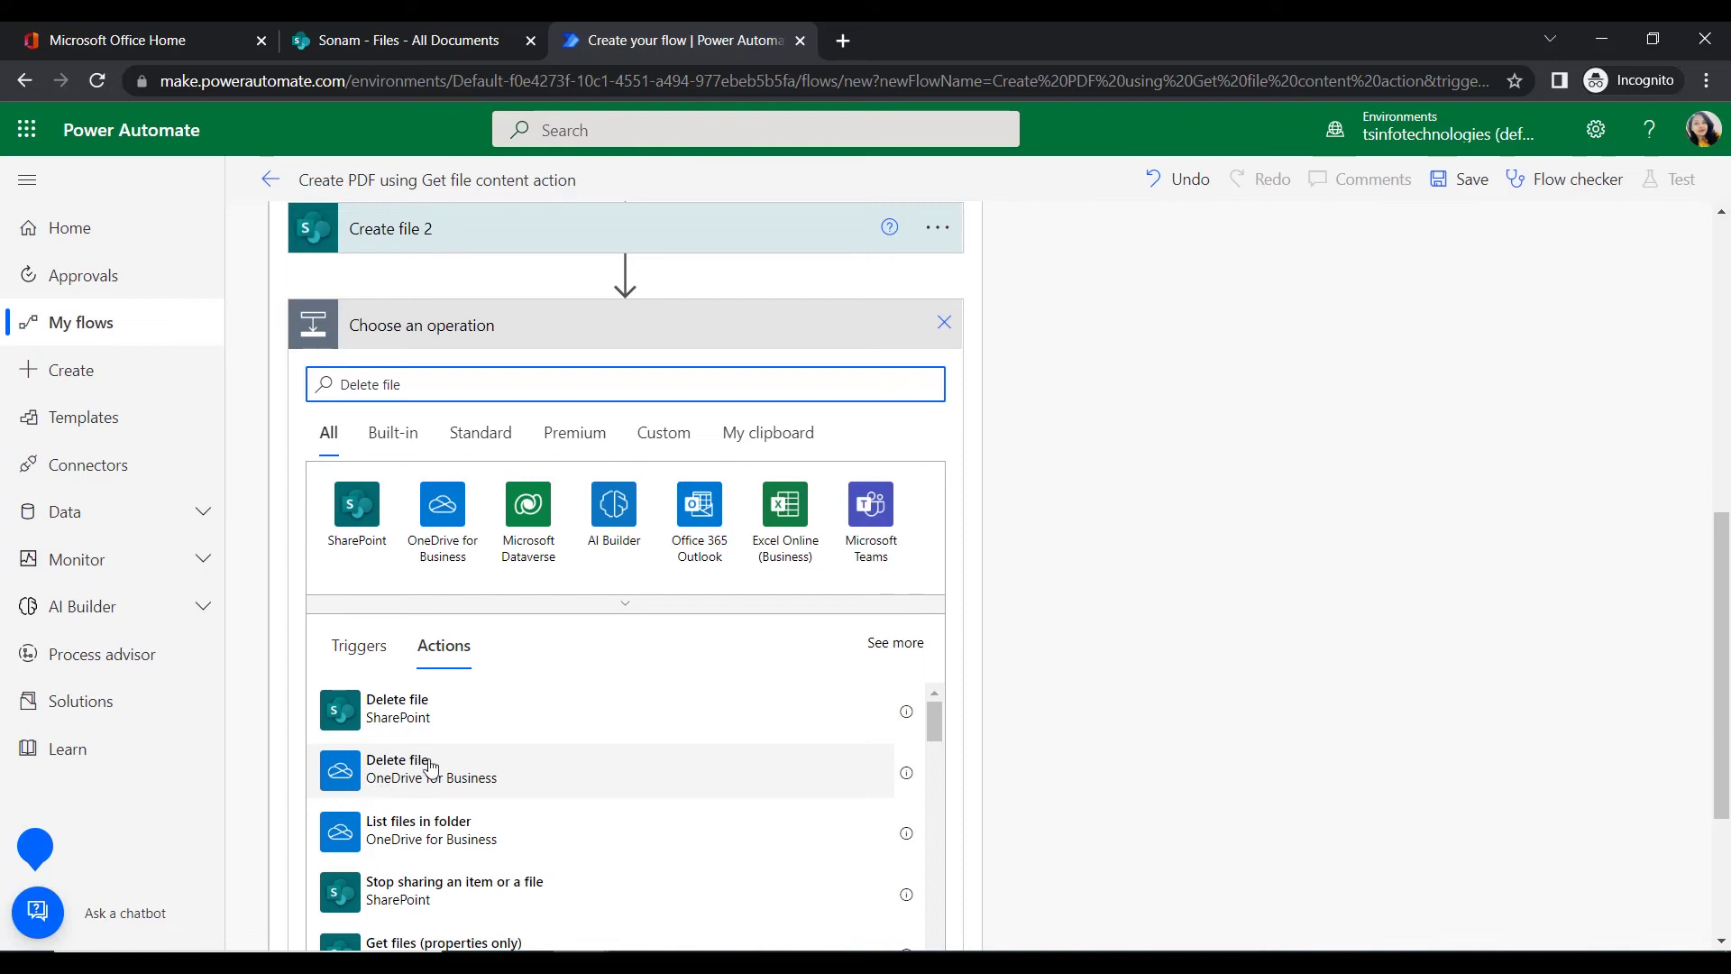
{"action": "left_click", "coordinate": [413, 779]}
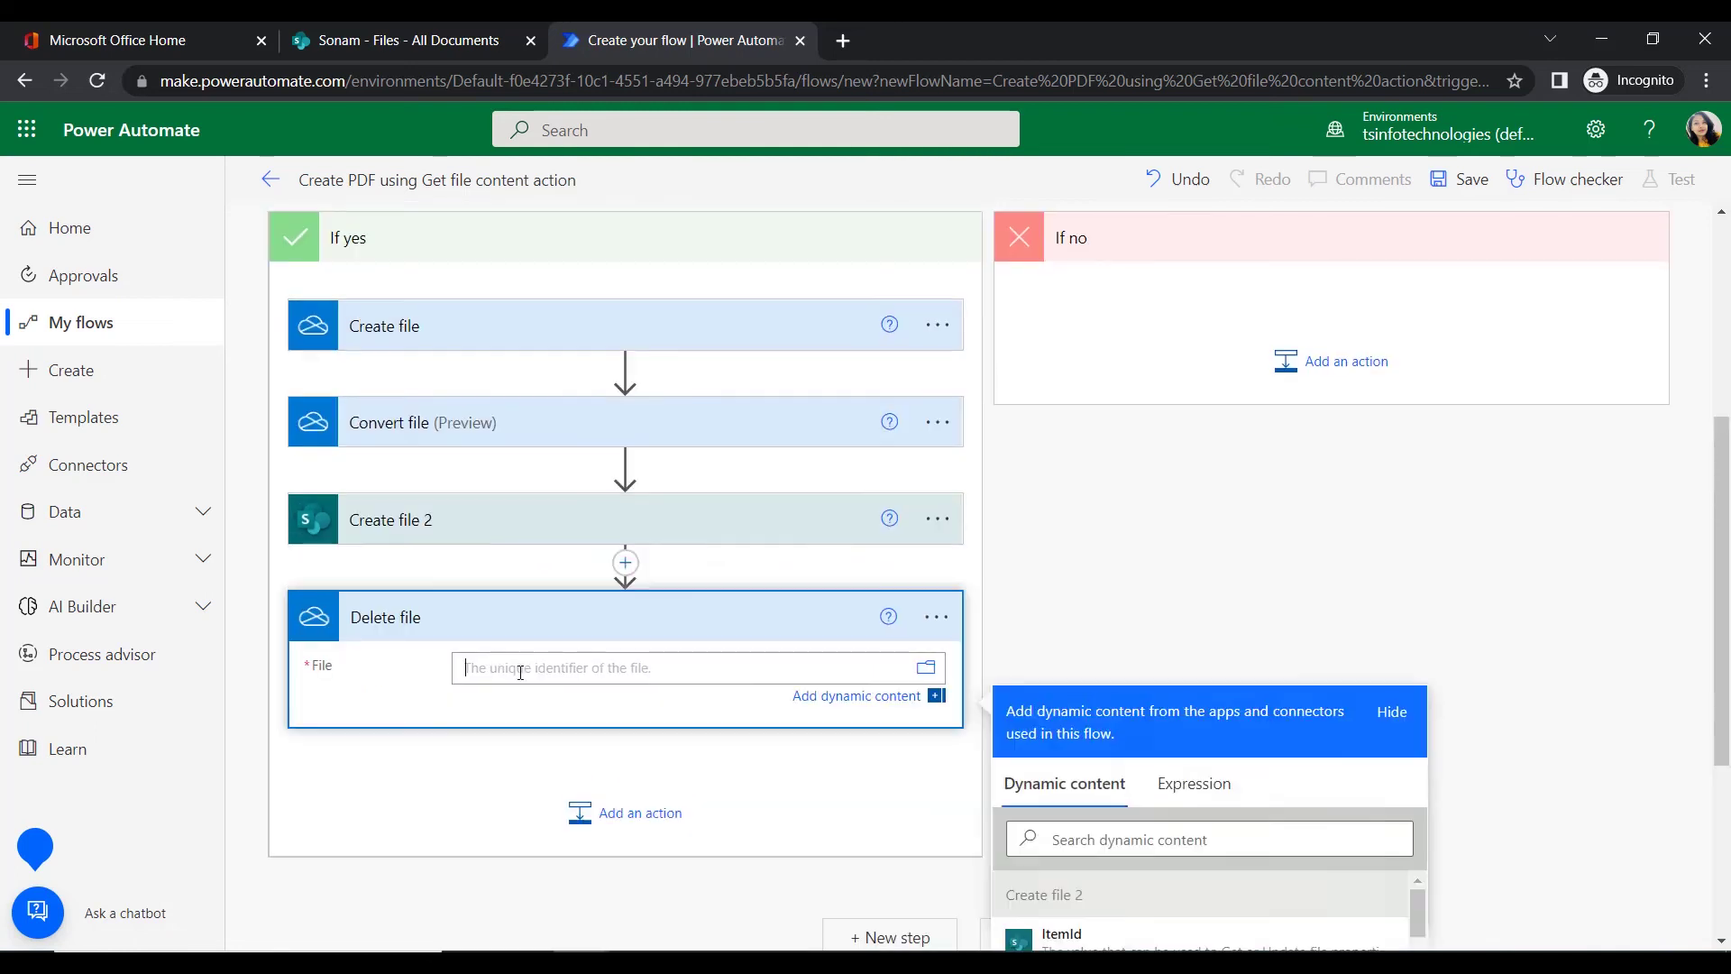
Set the Delete file step's File to the first Create file step's Id
{"action": "left_click", "coordinate": [1068, 721]}
{"action": "type", "text": "ID"}
{"action": "scroll", "coordinate": [1198, 768], "scroll_direction": "down", "scroll_amount": 5}
{"action": "scroll", "coordinate": [1230, 752], "scroll_direction": "down", "scroll_amount": 1}
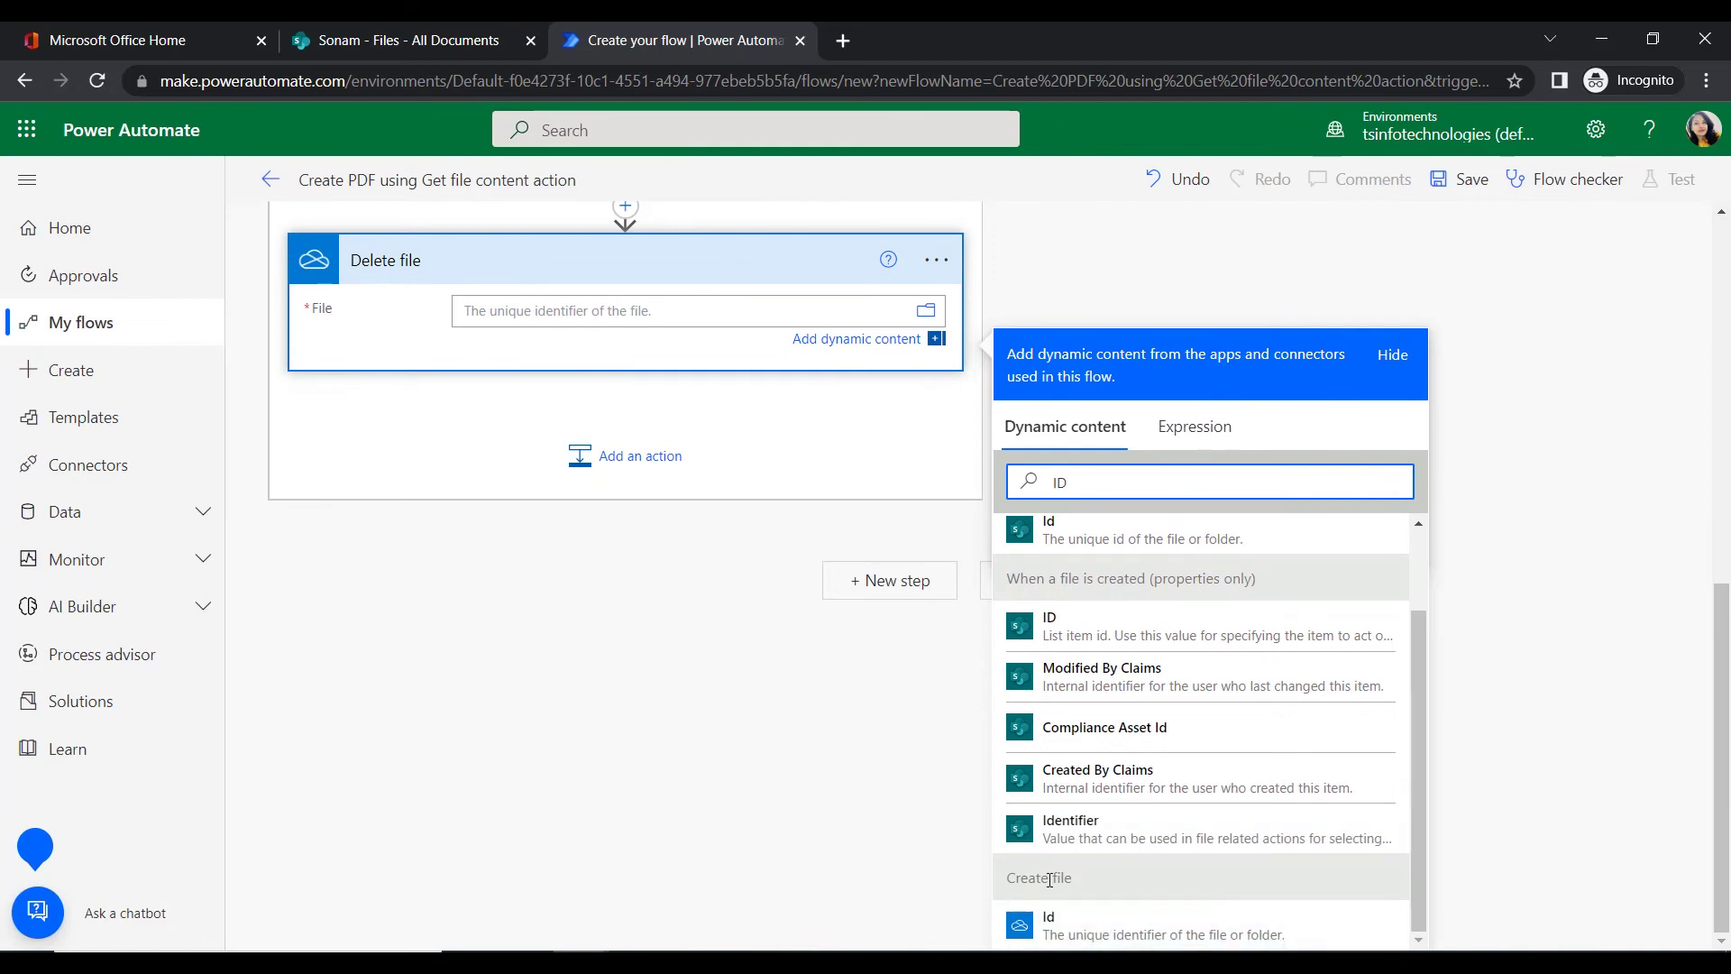
{"action": "left_click_drag", "start_coordinate": [1074, 877], "coordinate": [1013, 879]}
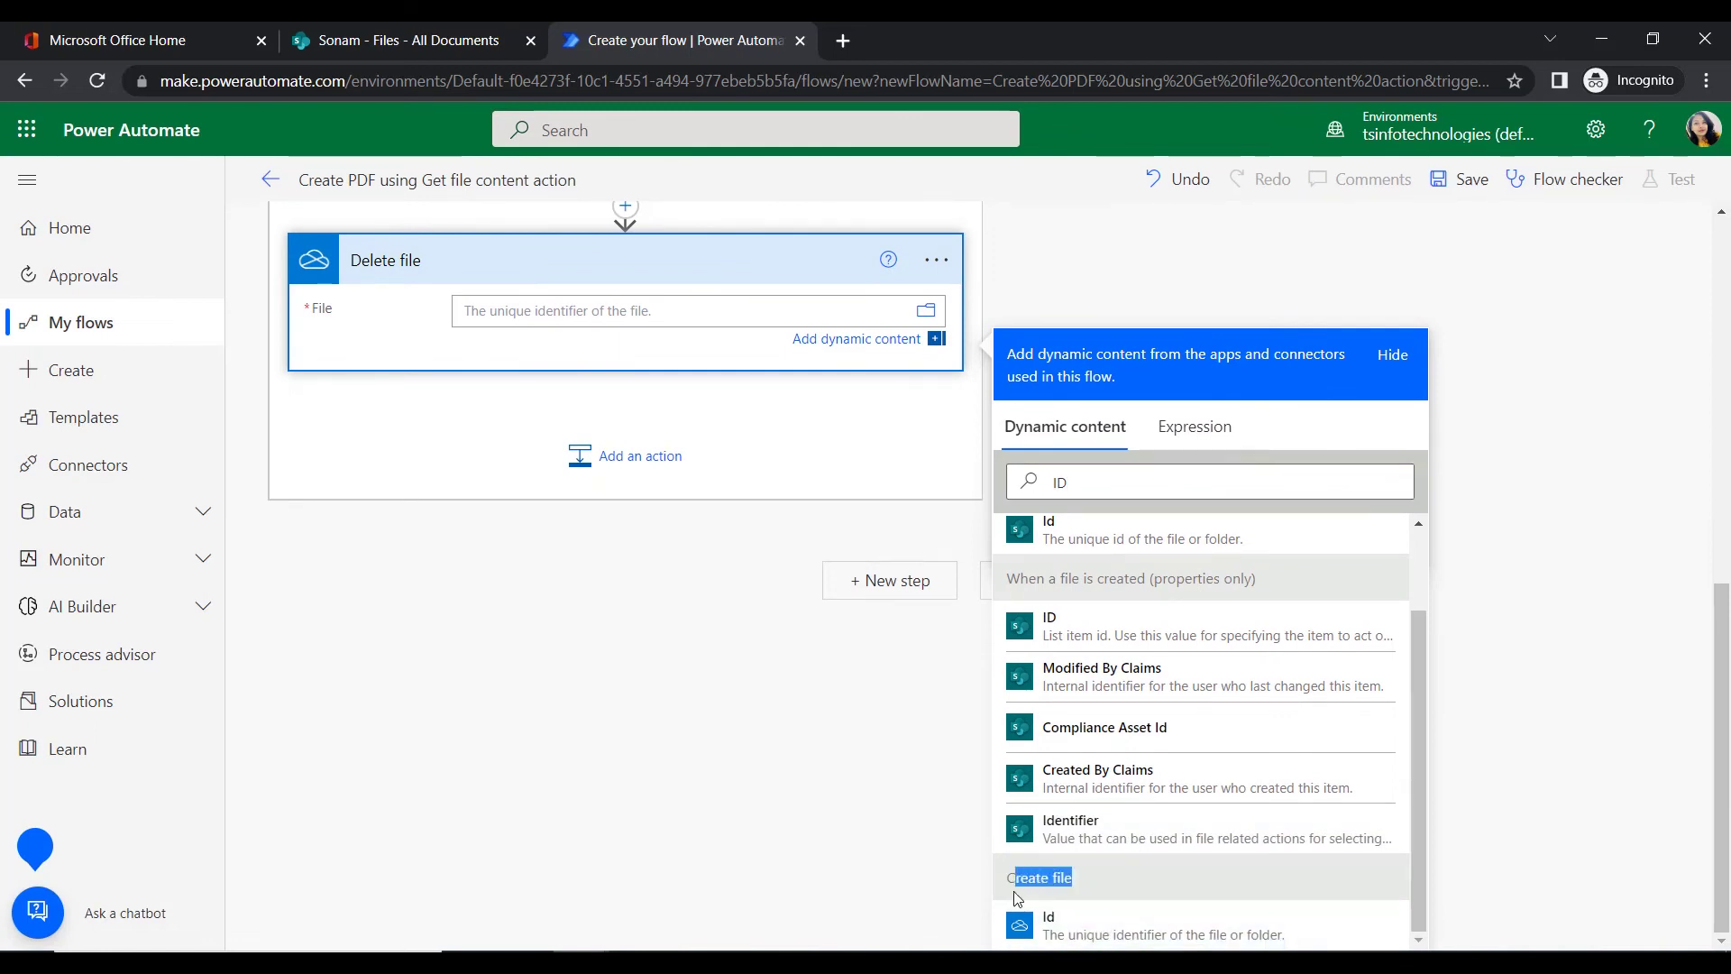
{"action": "left_click", "coordinate": [1046, 938]}
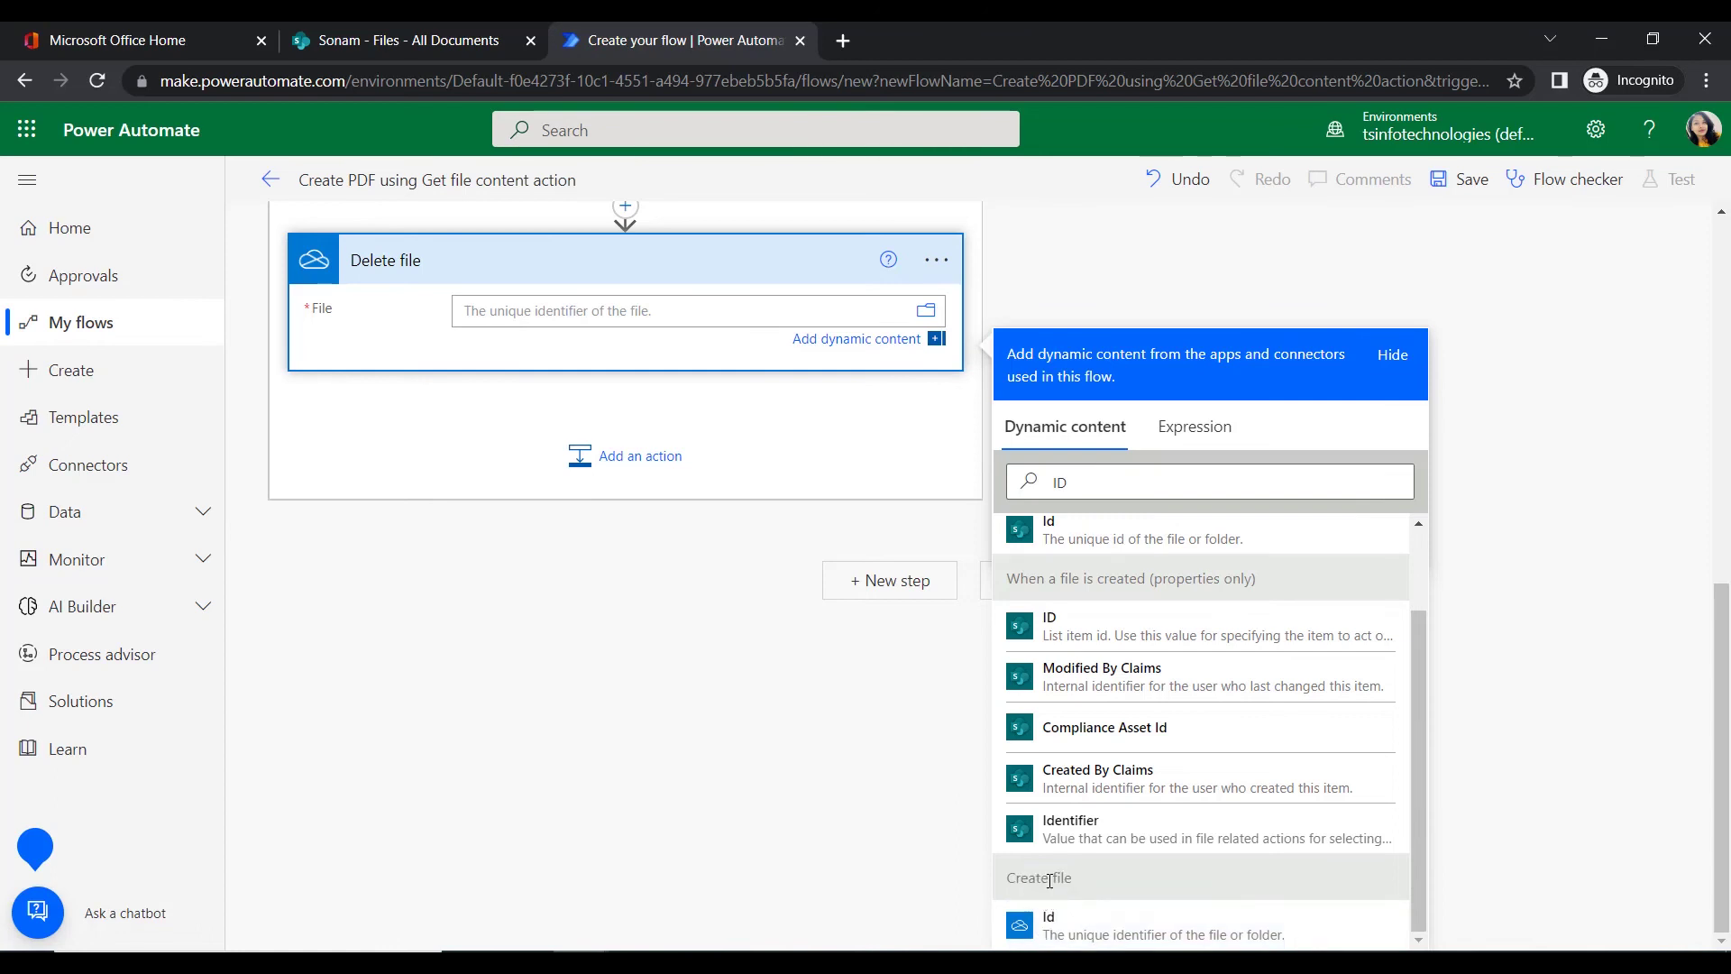
{"action": "left_click", "coordinate": [1050, 920]}
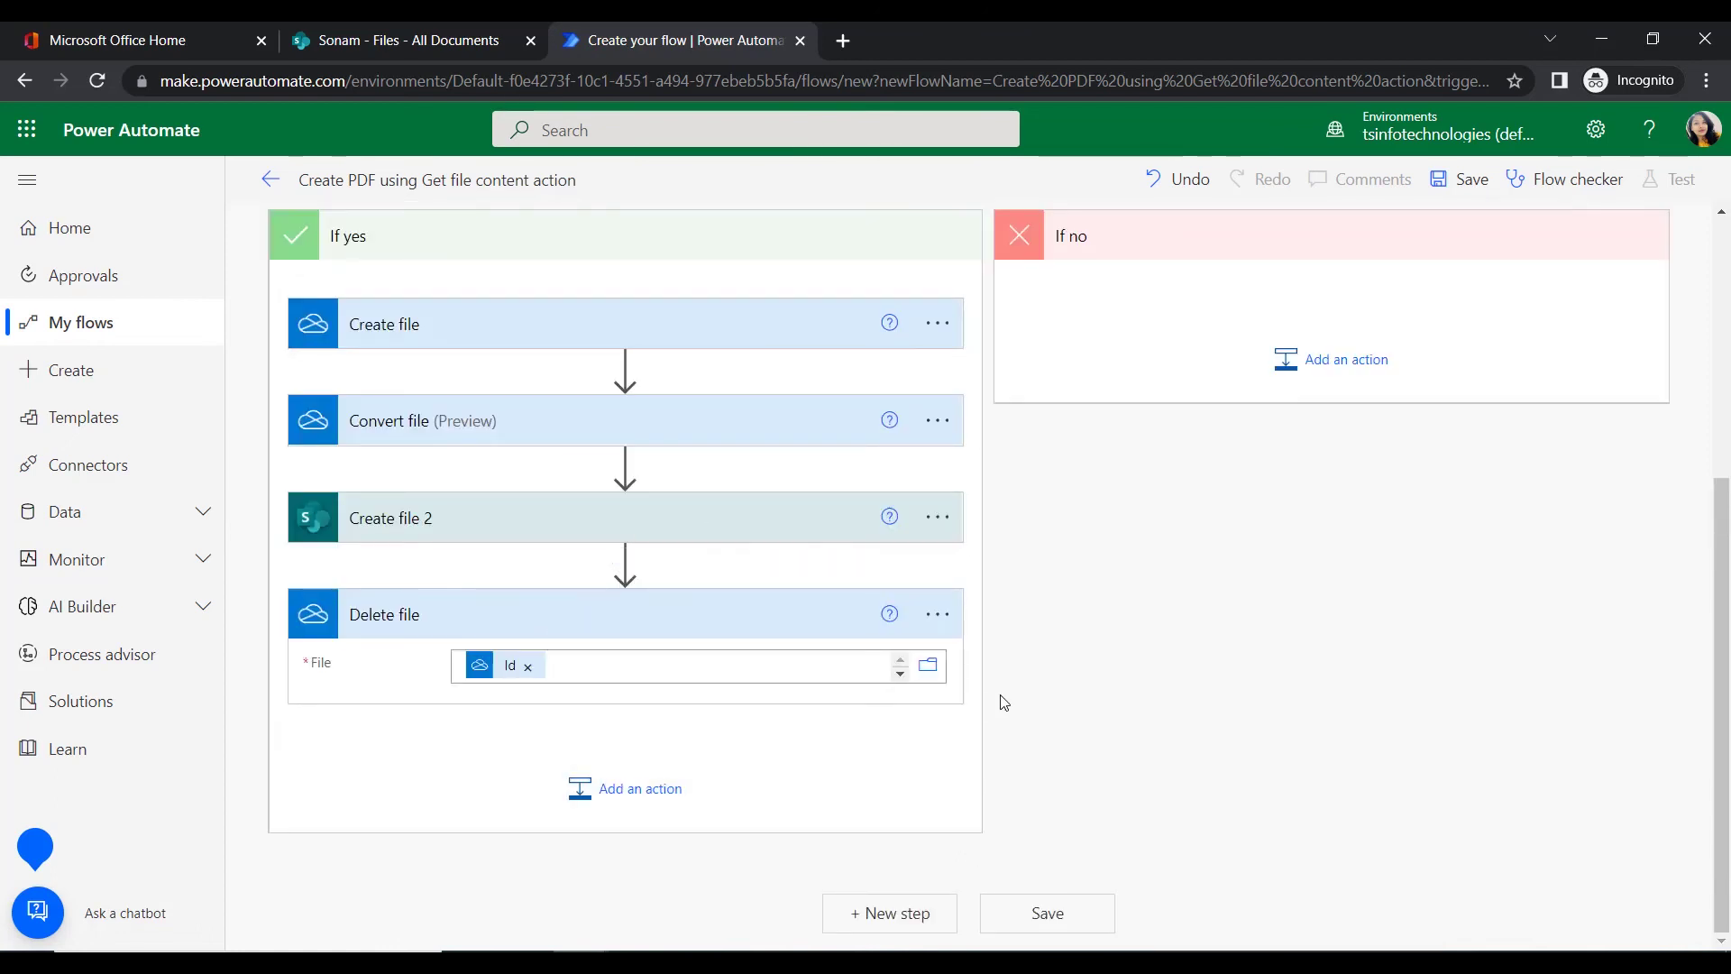
{"action": "scroll", "coordinate": [1037, 598], "scroll_direction": "up", "scroll_amount": 4}
{"action": "scroll", "coordinate": [1033, 539], "scroll_direction": "up", "scroll_amount": 1}
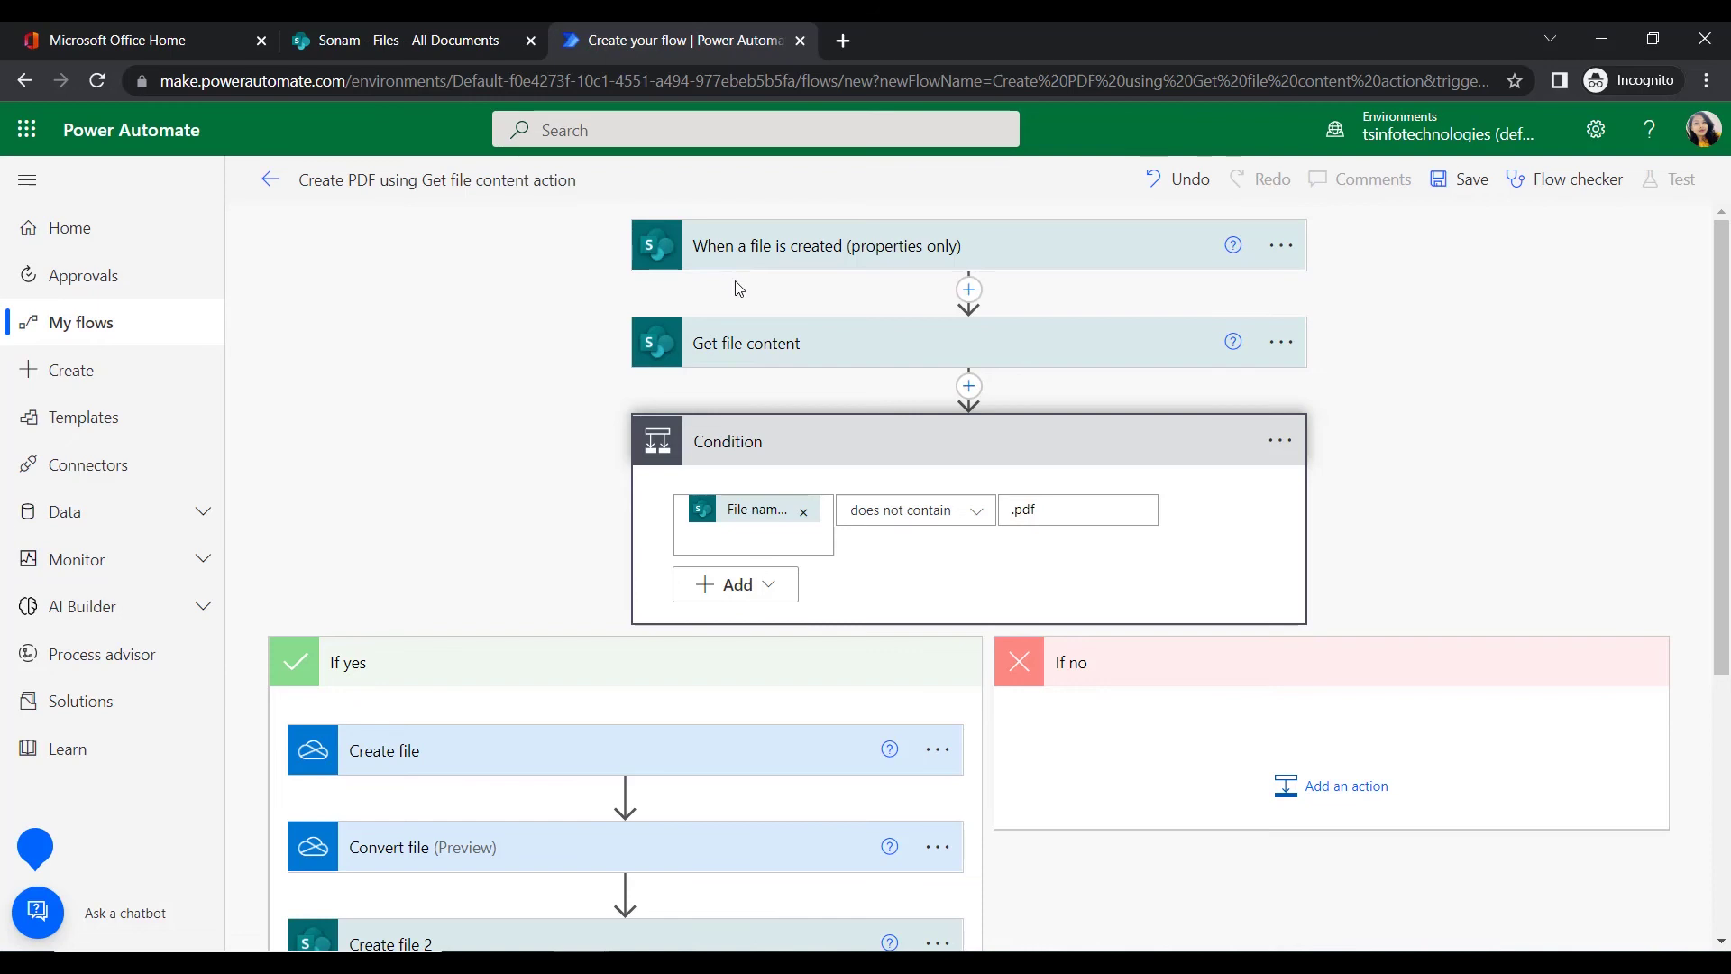
{"action": "scroll", "coordinate": [672, 680], "scroll_direction": "down", "scroll_amount": 5}
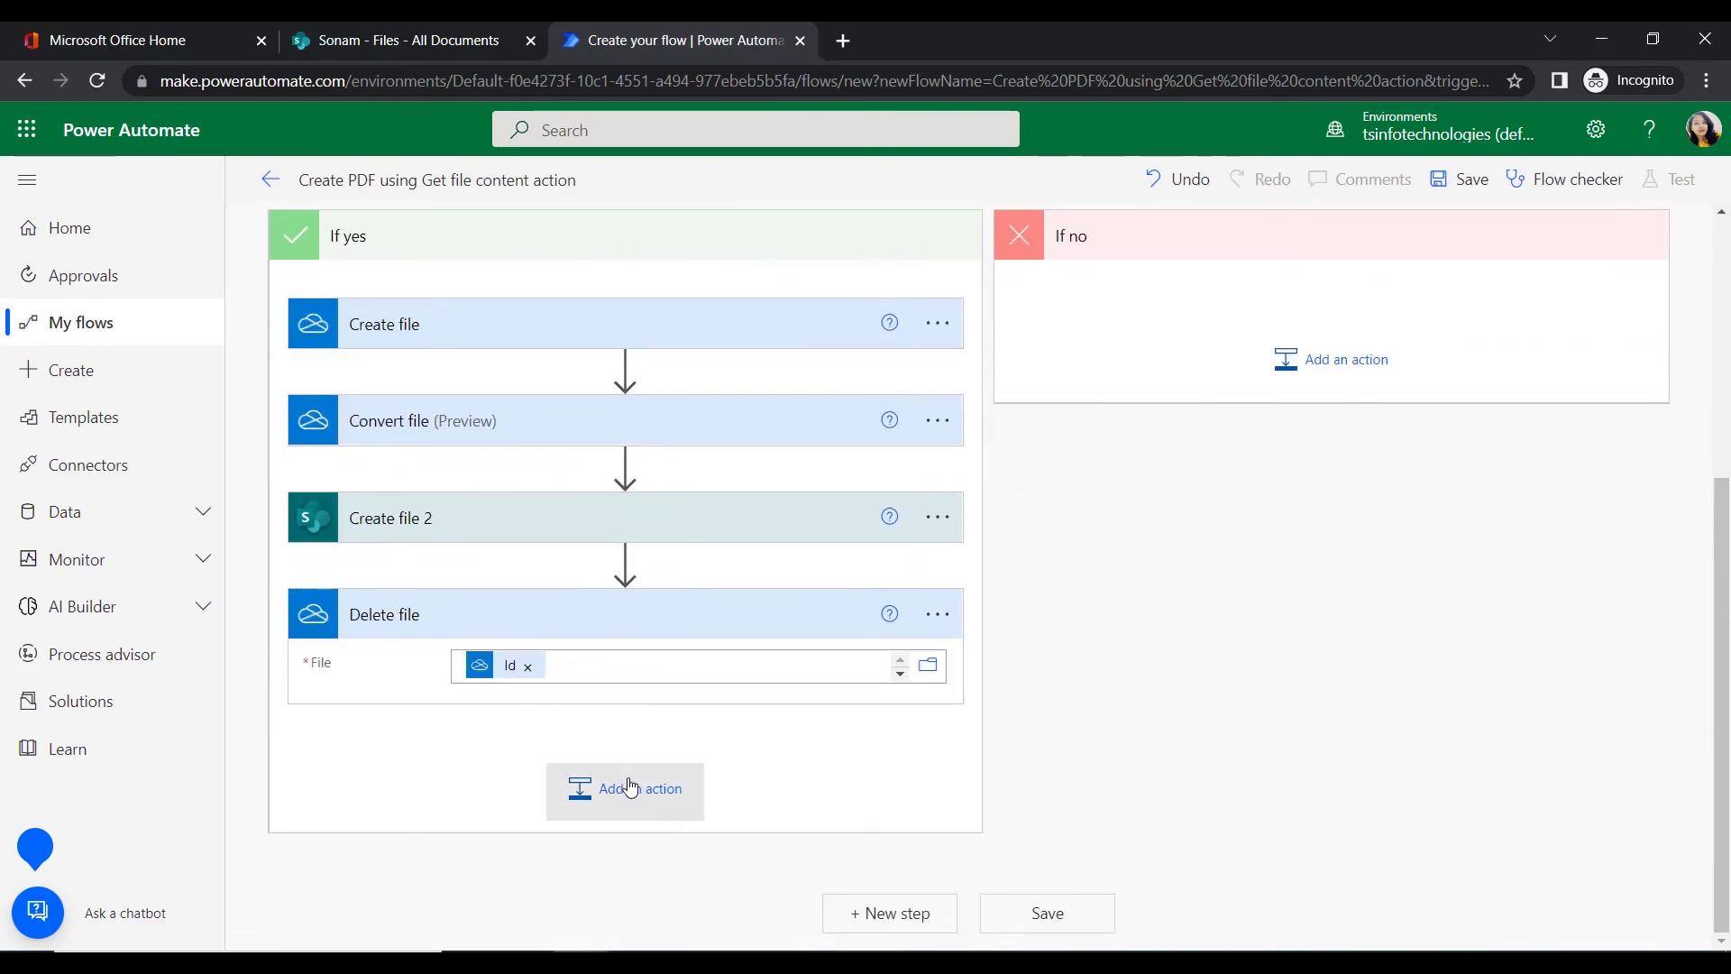
{"action": "scroll", "coordinate": [919, 665], "scroll_direction": "up", "scroll_amount": 4}
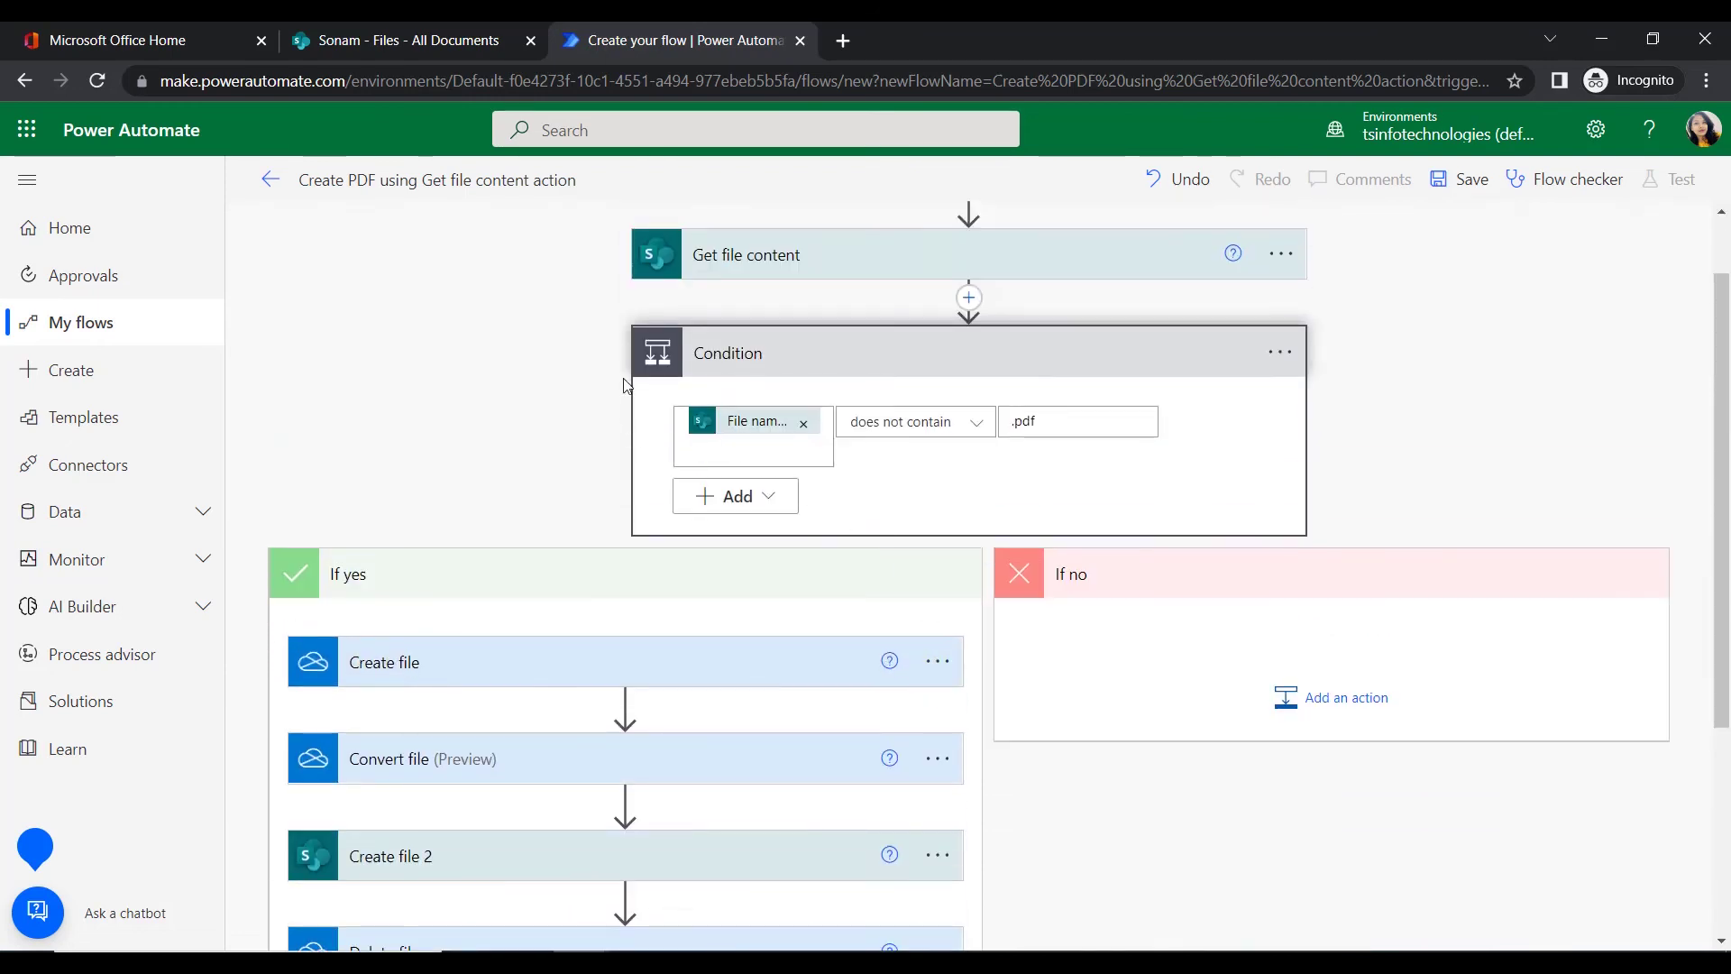
{"action": "scroll", "coordinate": [646, 442], "scroll_direction": "down", "scroll_amount": 4}
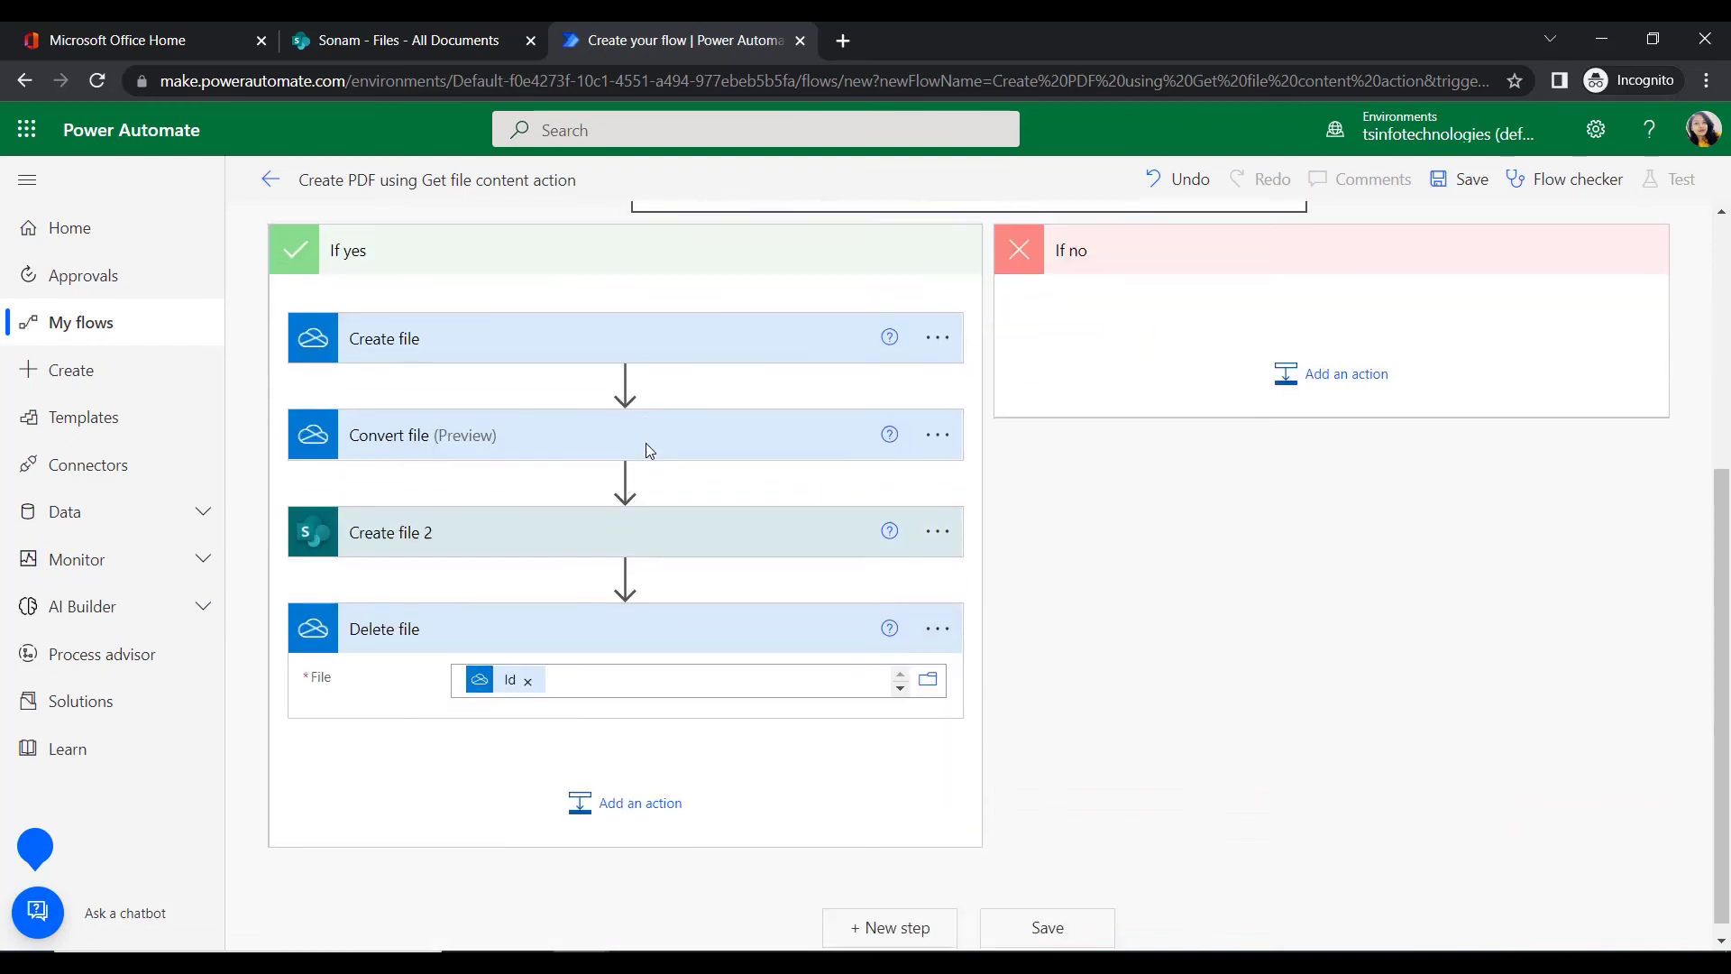
Add a SharePoint Delete file action on the Sonam site, with File Identifier set to the trigger's Identifier
{"action": "left_click", "coordinate": [675, 793]}
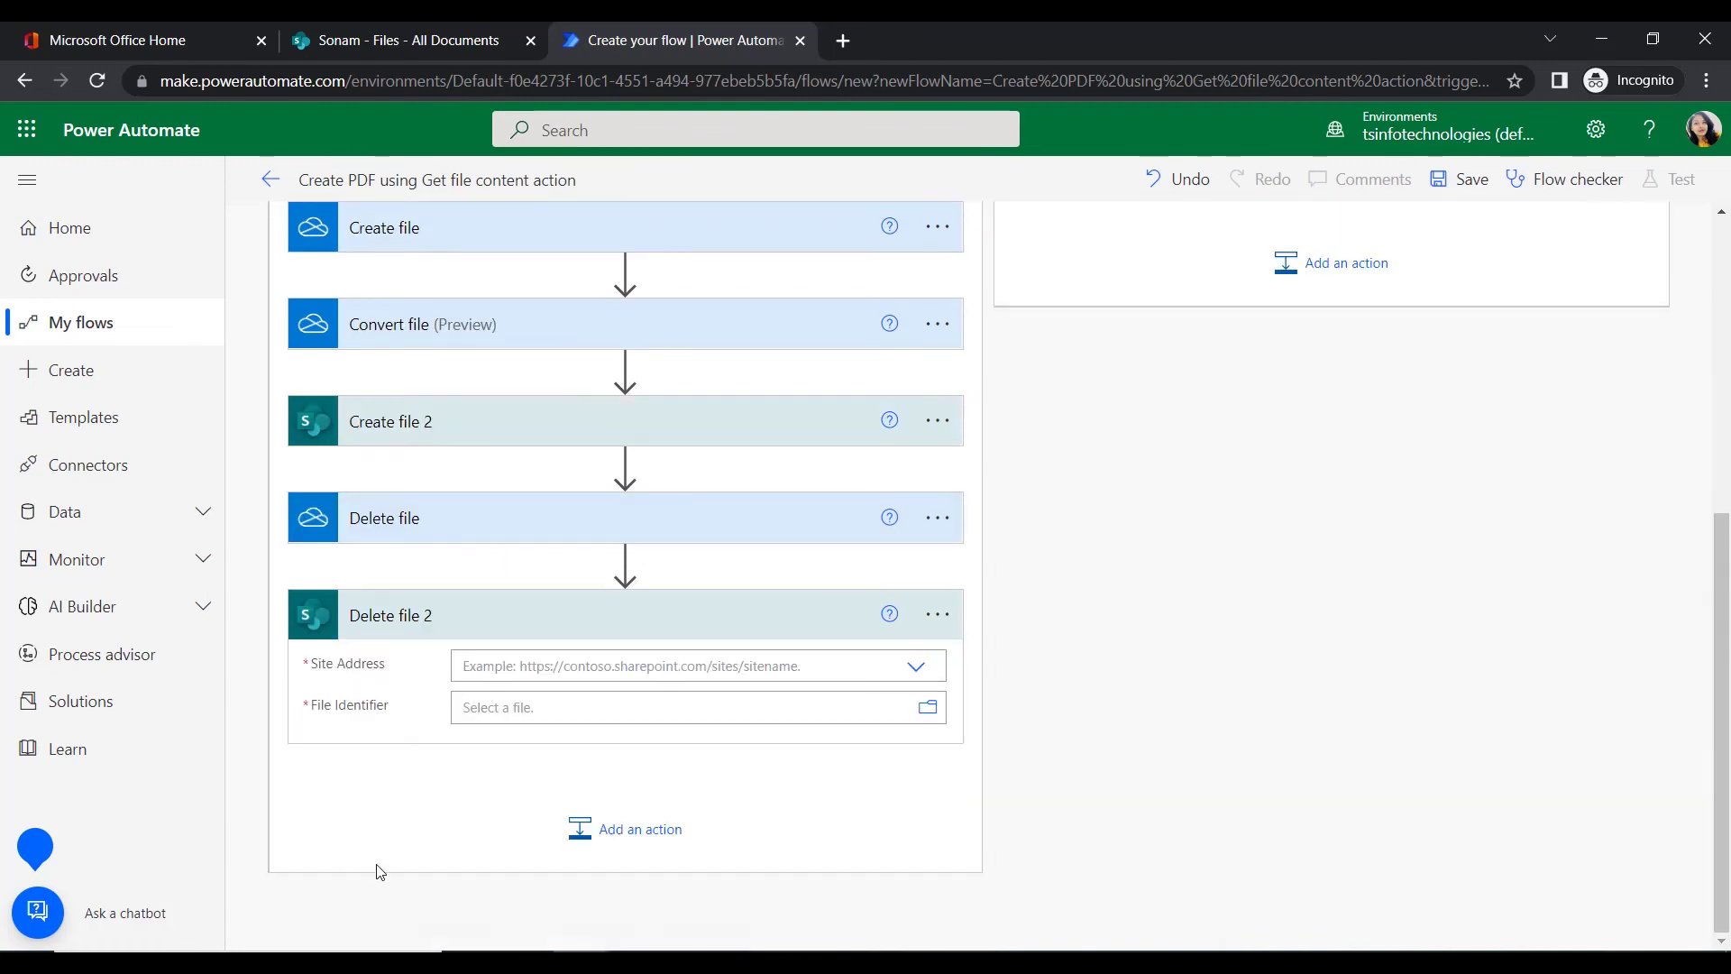
{"action": "scroll", "coordinate": [386, 658], "scroll_direction": "down", "scroll_amount": 1}
{"action": "left_click", "coordinate": [474, 628]}
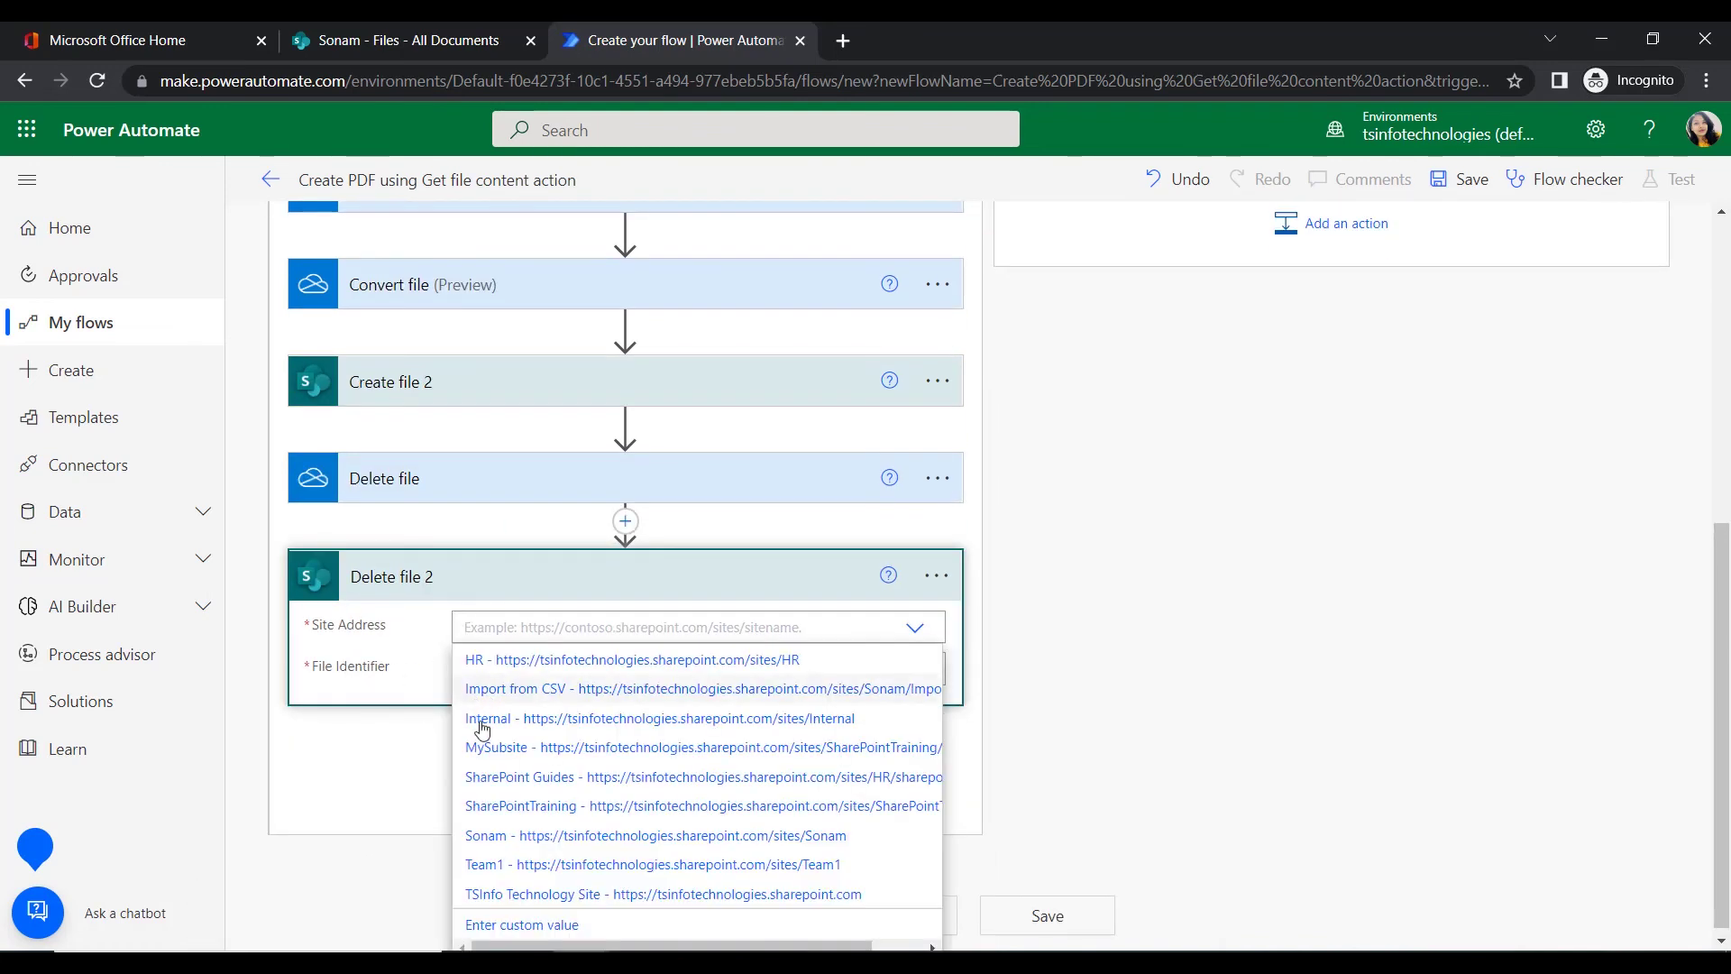
{"action": "left_click", "coordinate": [512, 835]}
{"action": "left_click", "coordinate": [502, 674]}
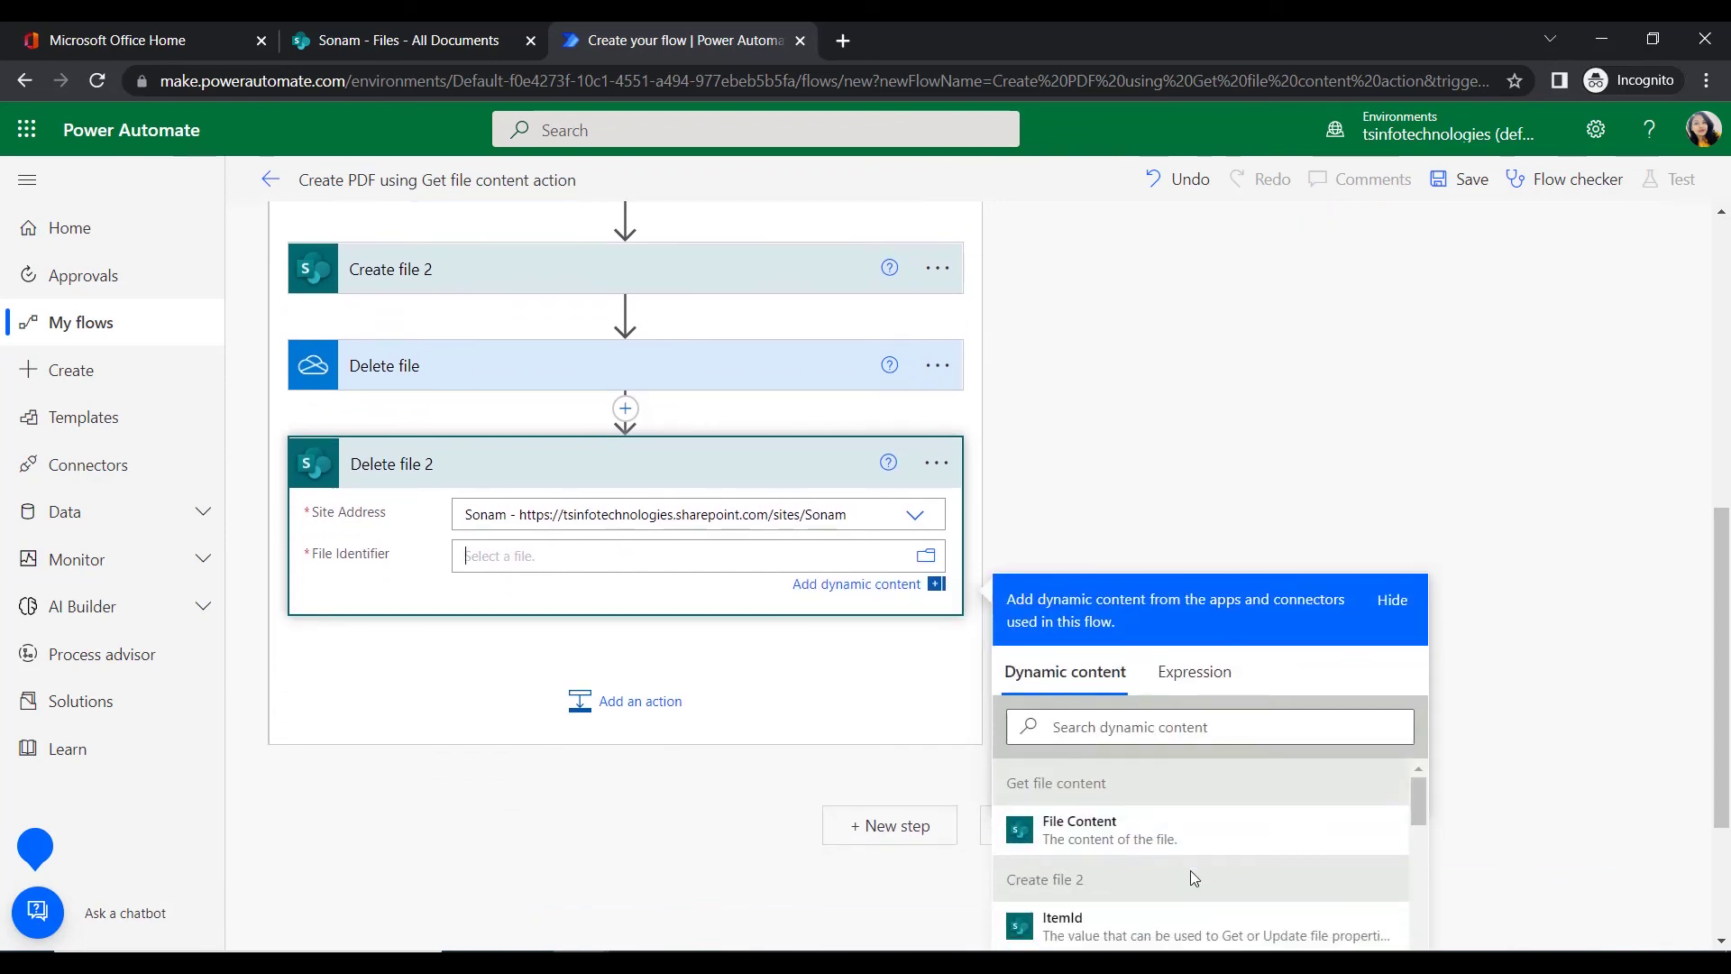
{"action": "scroll", "coordinate": [1190, 870], "scroll_direction": "down", "scroll_amount": 2}
{"action": "left_click", "coordinate": [1101, 620]}
{"action": "type", "text": "ident"}
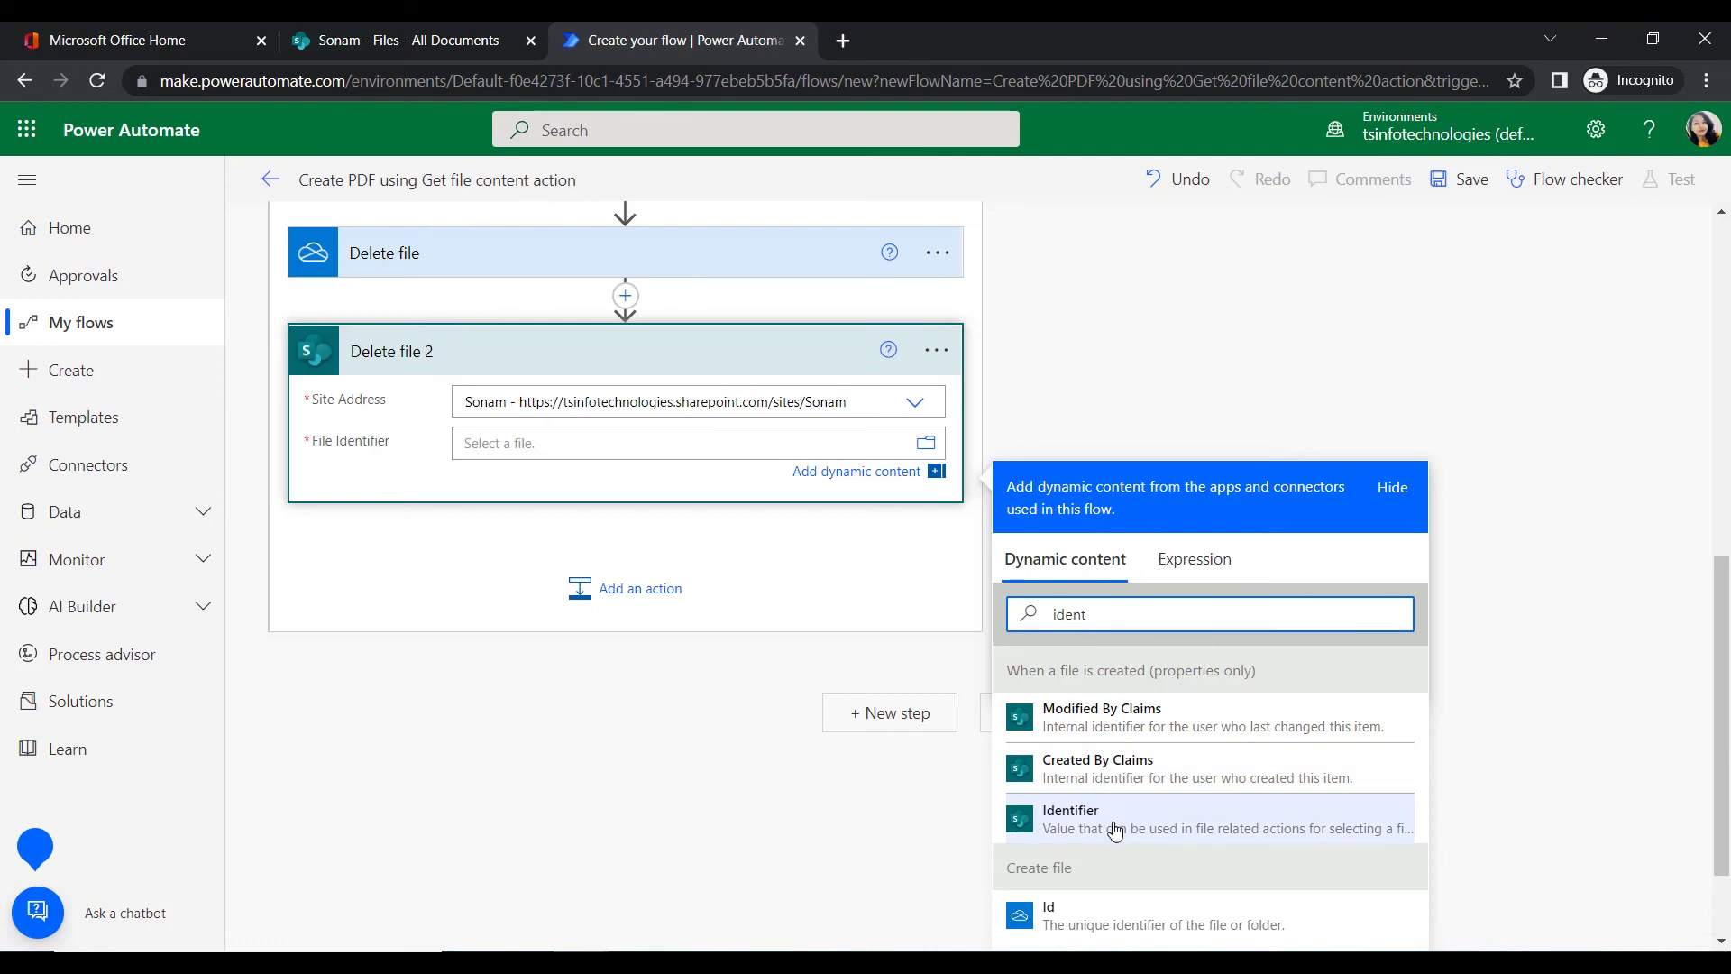
{"action": "left_click", "coordinate": [1109, 818]}
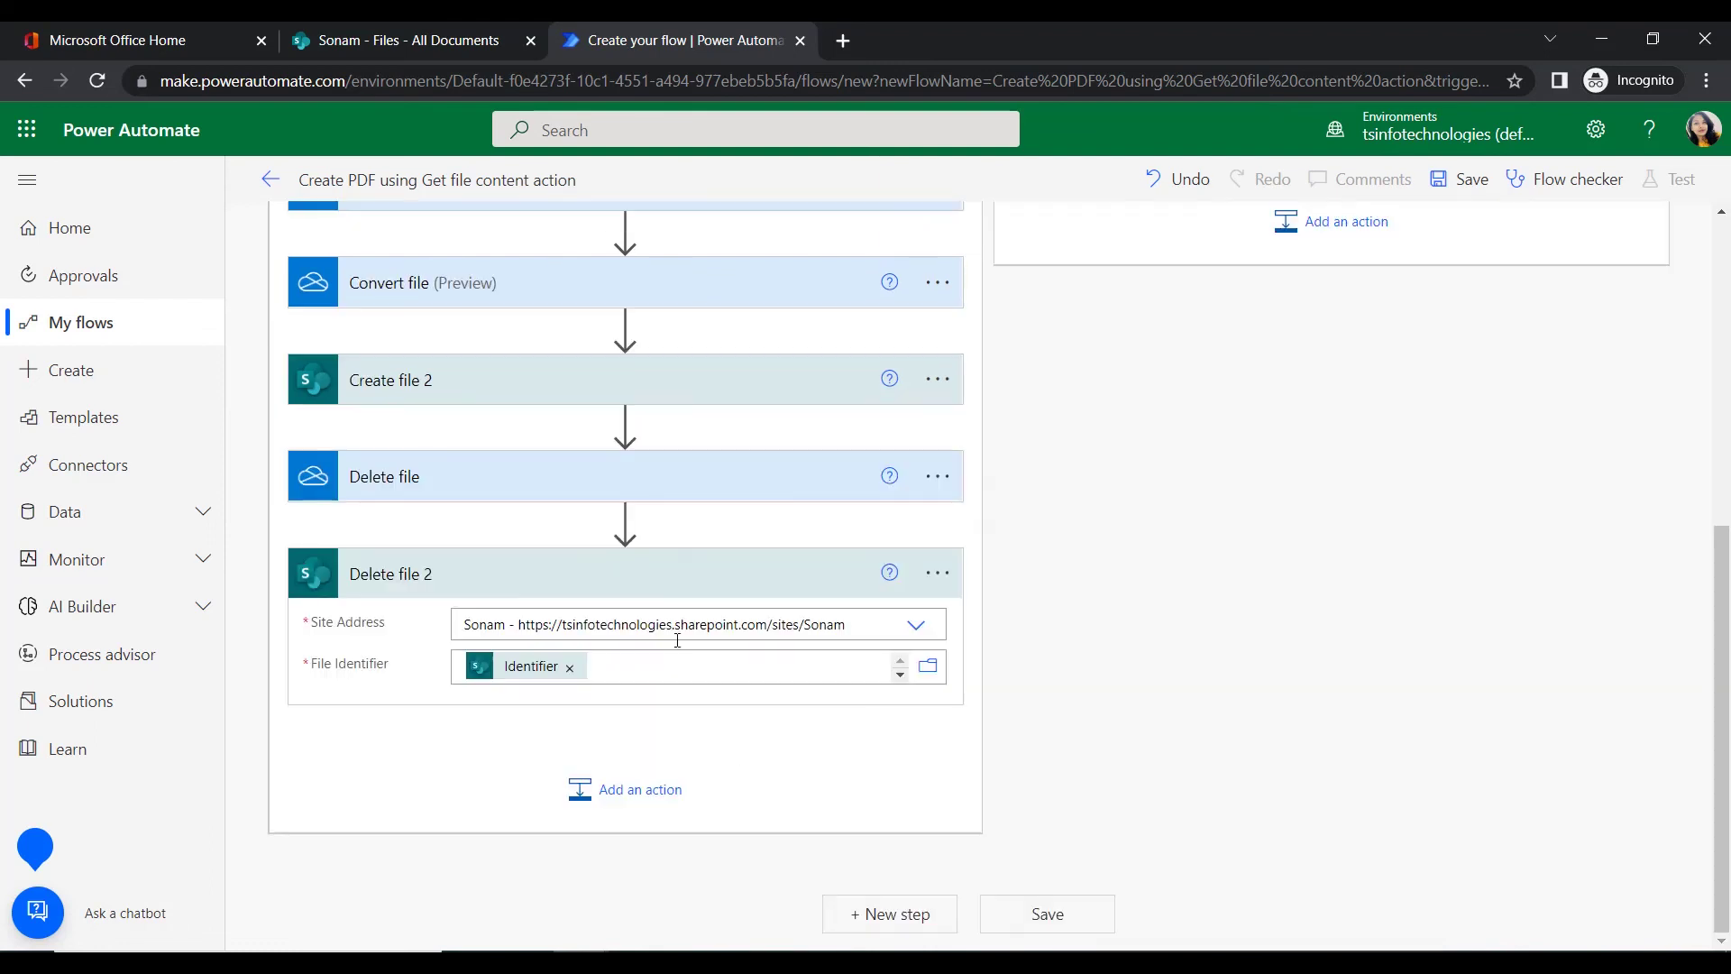
Collapse the finished Delete file step and the Condition step
{"action": "left_click", "coordinate": [685, 586]}
{"action": "scroll", "coordinate": [1102, 789], "scroll_direction": "up", "scroll_amount": 5}
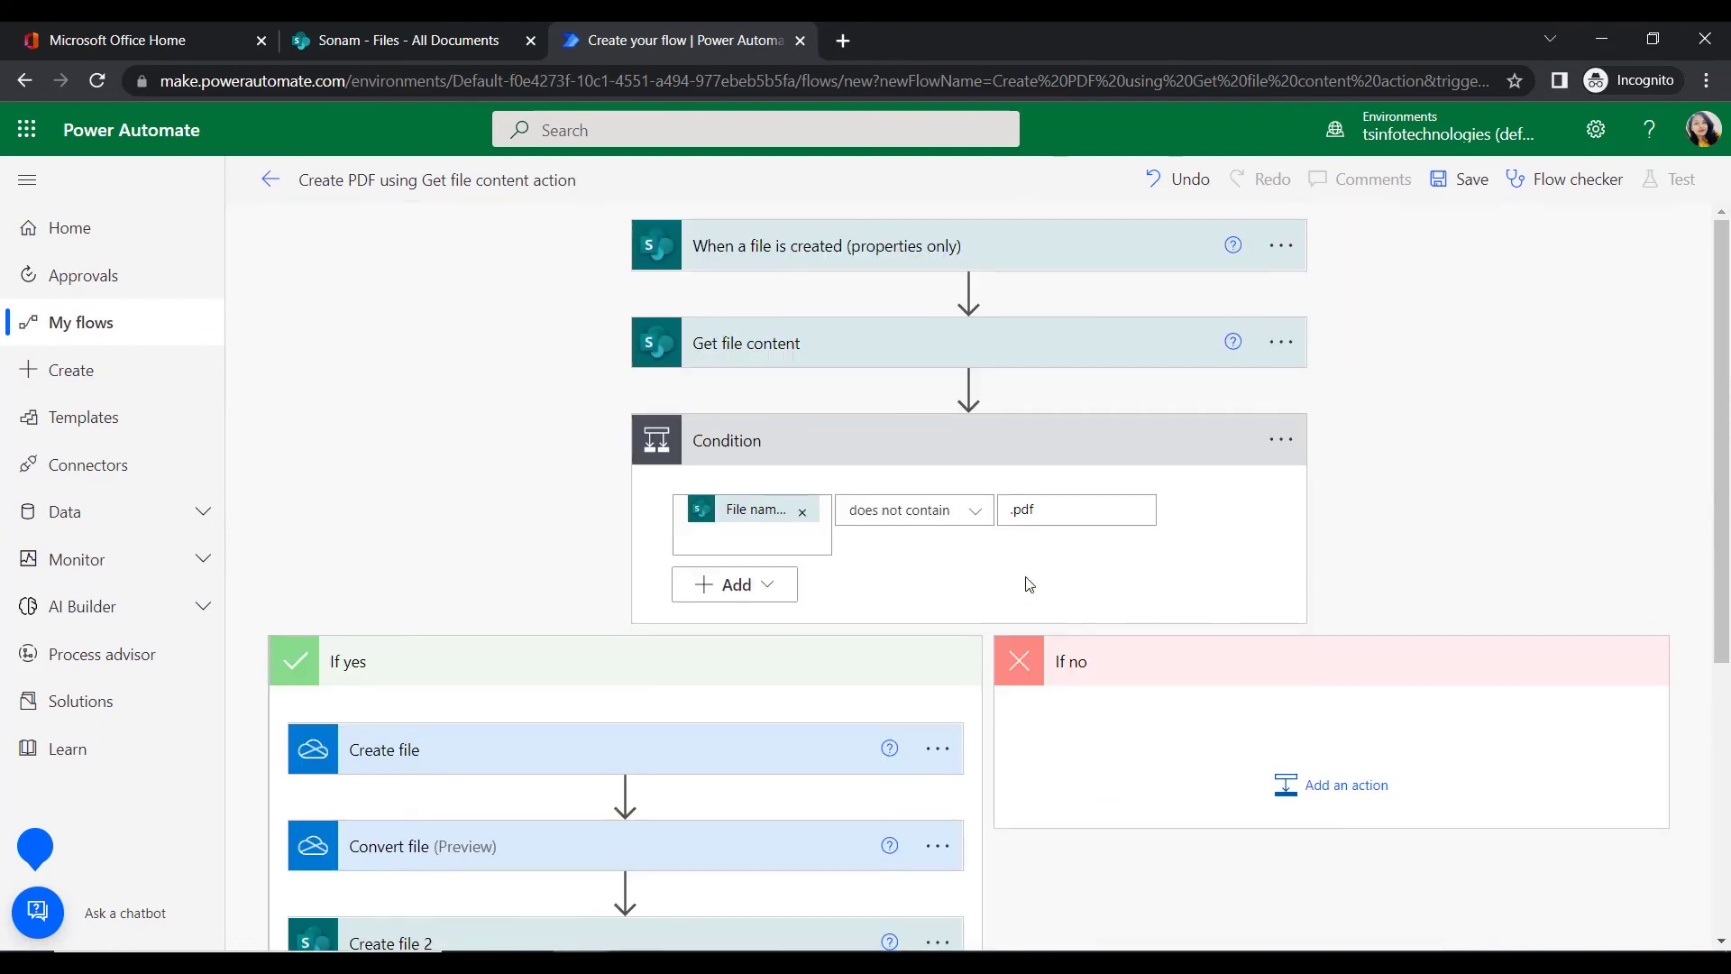
{"action": "left_click", "coordinate": [822, 464]}
{"action": "scroll", "coordinate": [942, 723], "scroll_direction": "down", "scroll_amount": 5}
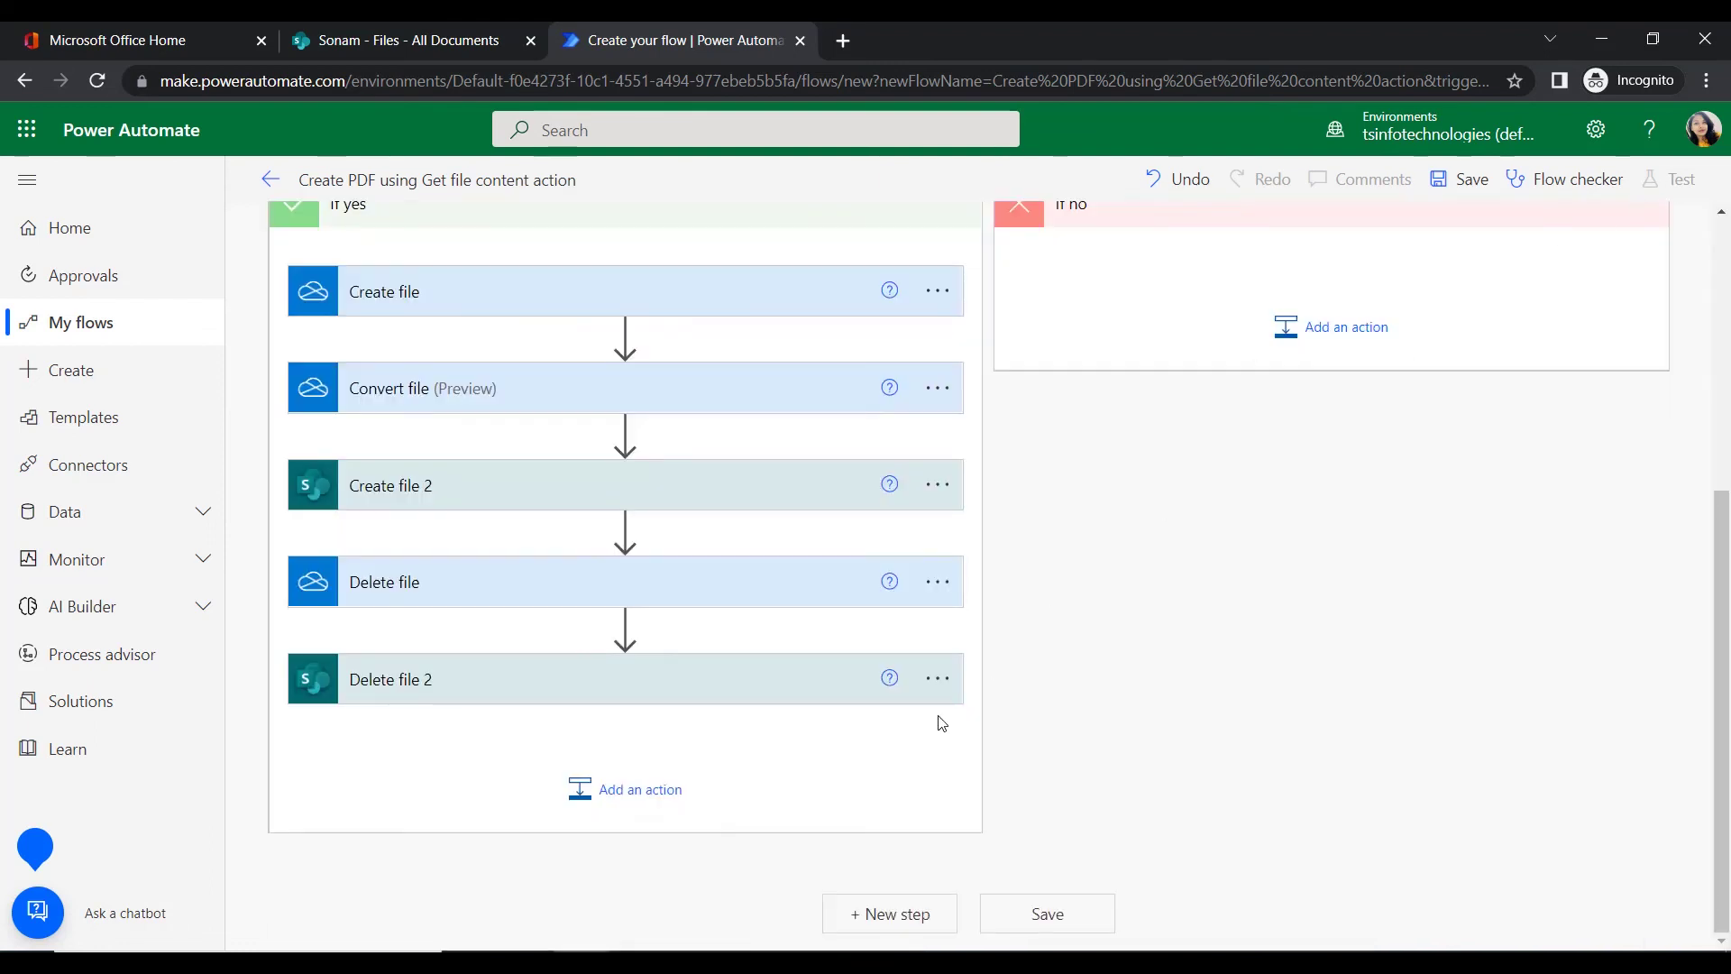
Save the flow and start a manual test run
{"action": "left_click", "coordinate": [1044, 914]}
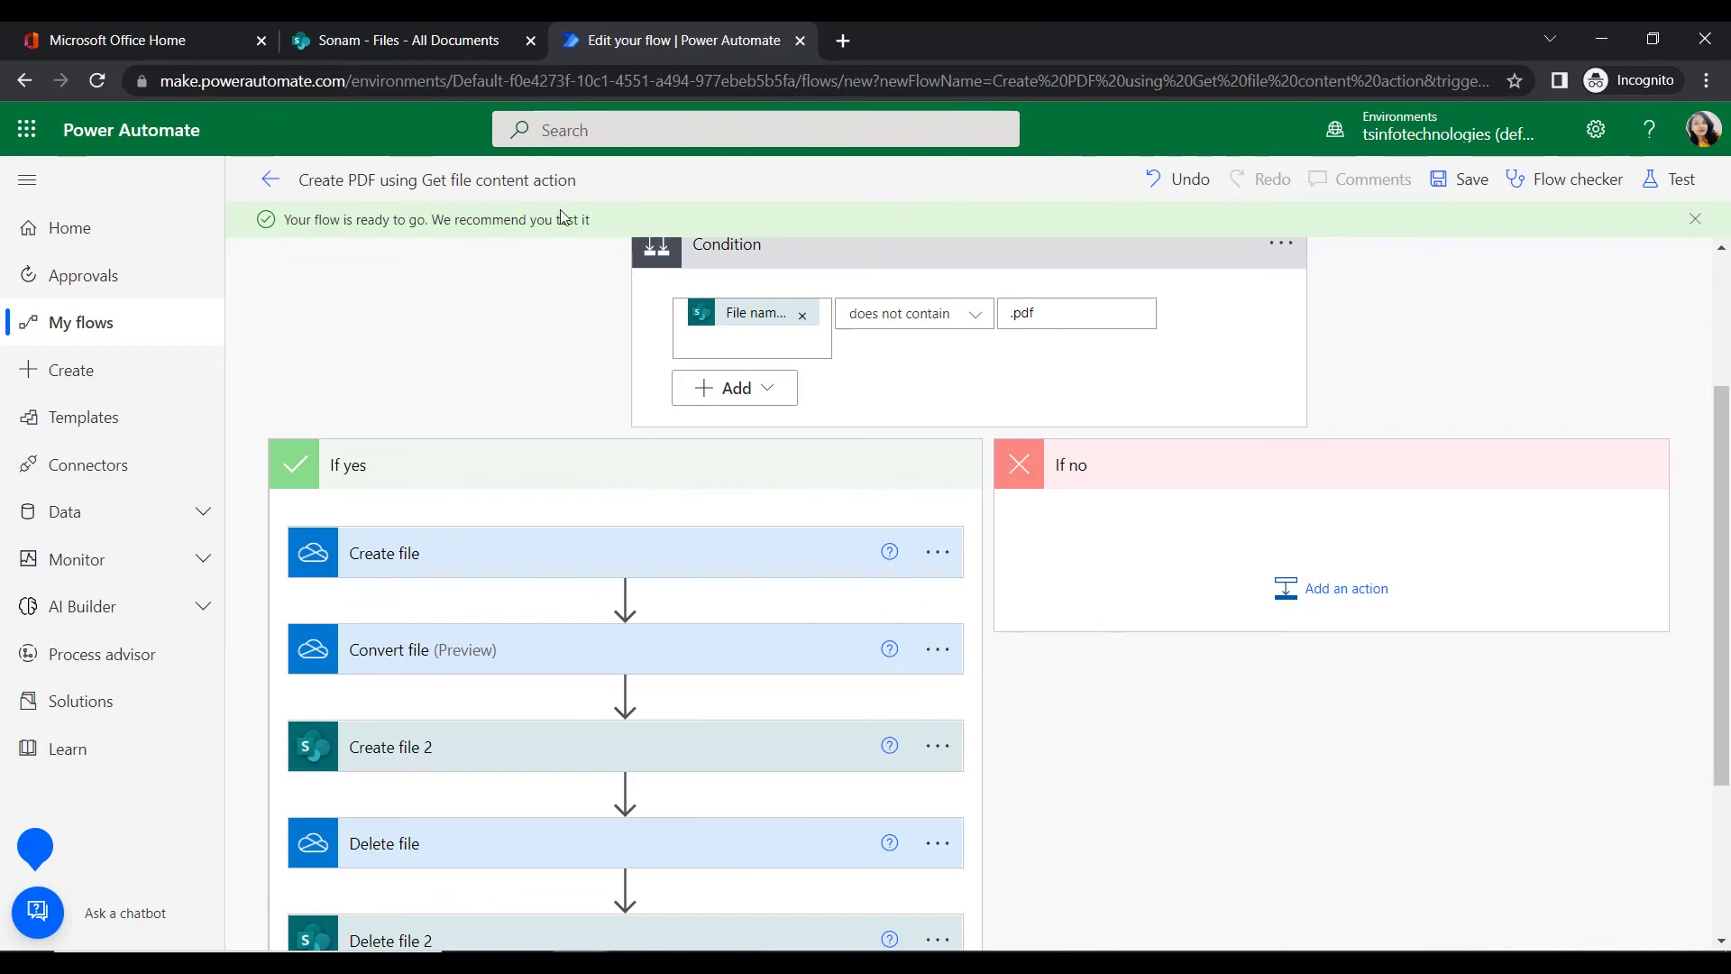
{"action": "left_click", "coordinate": [1652, 185]}
{"action": "left_click", "coordinate": [1411, 911]}
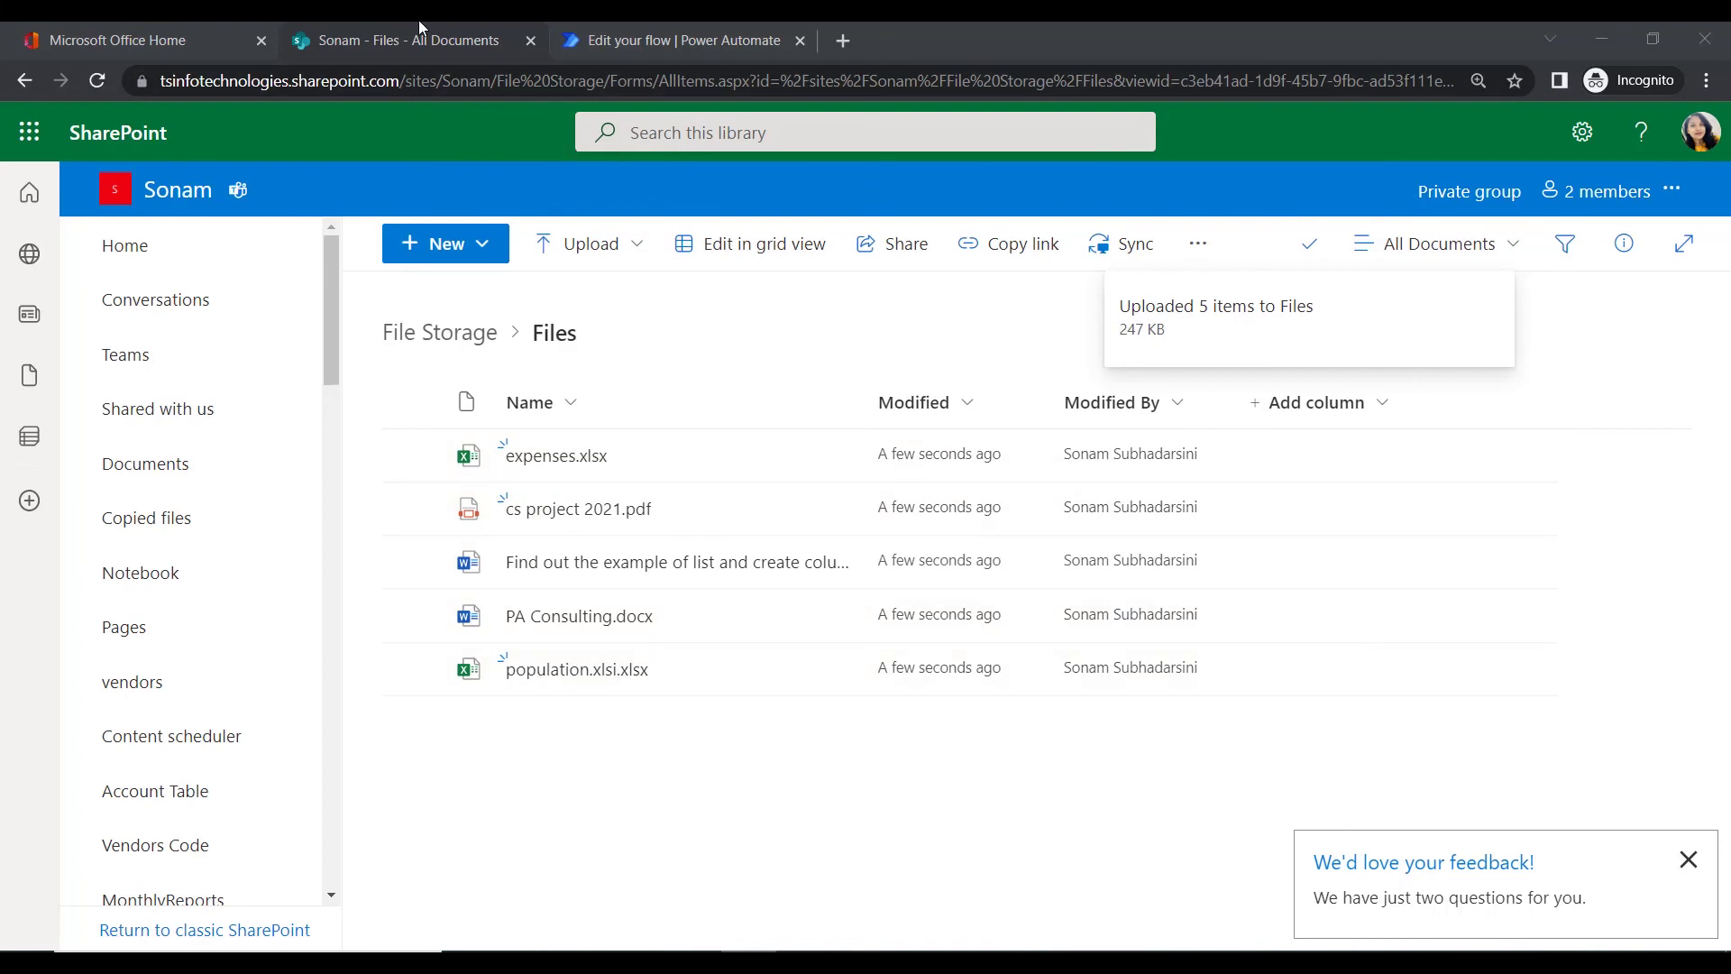
Inspect the successful run's Condition results, then view the converted PDFs in the Files library
{"action": "left_click", "coordinate": [622, 36]}
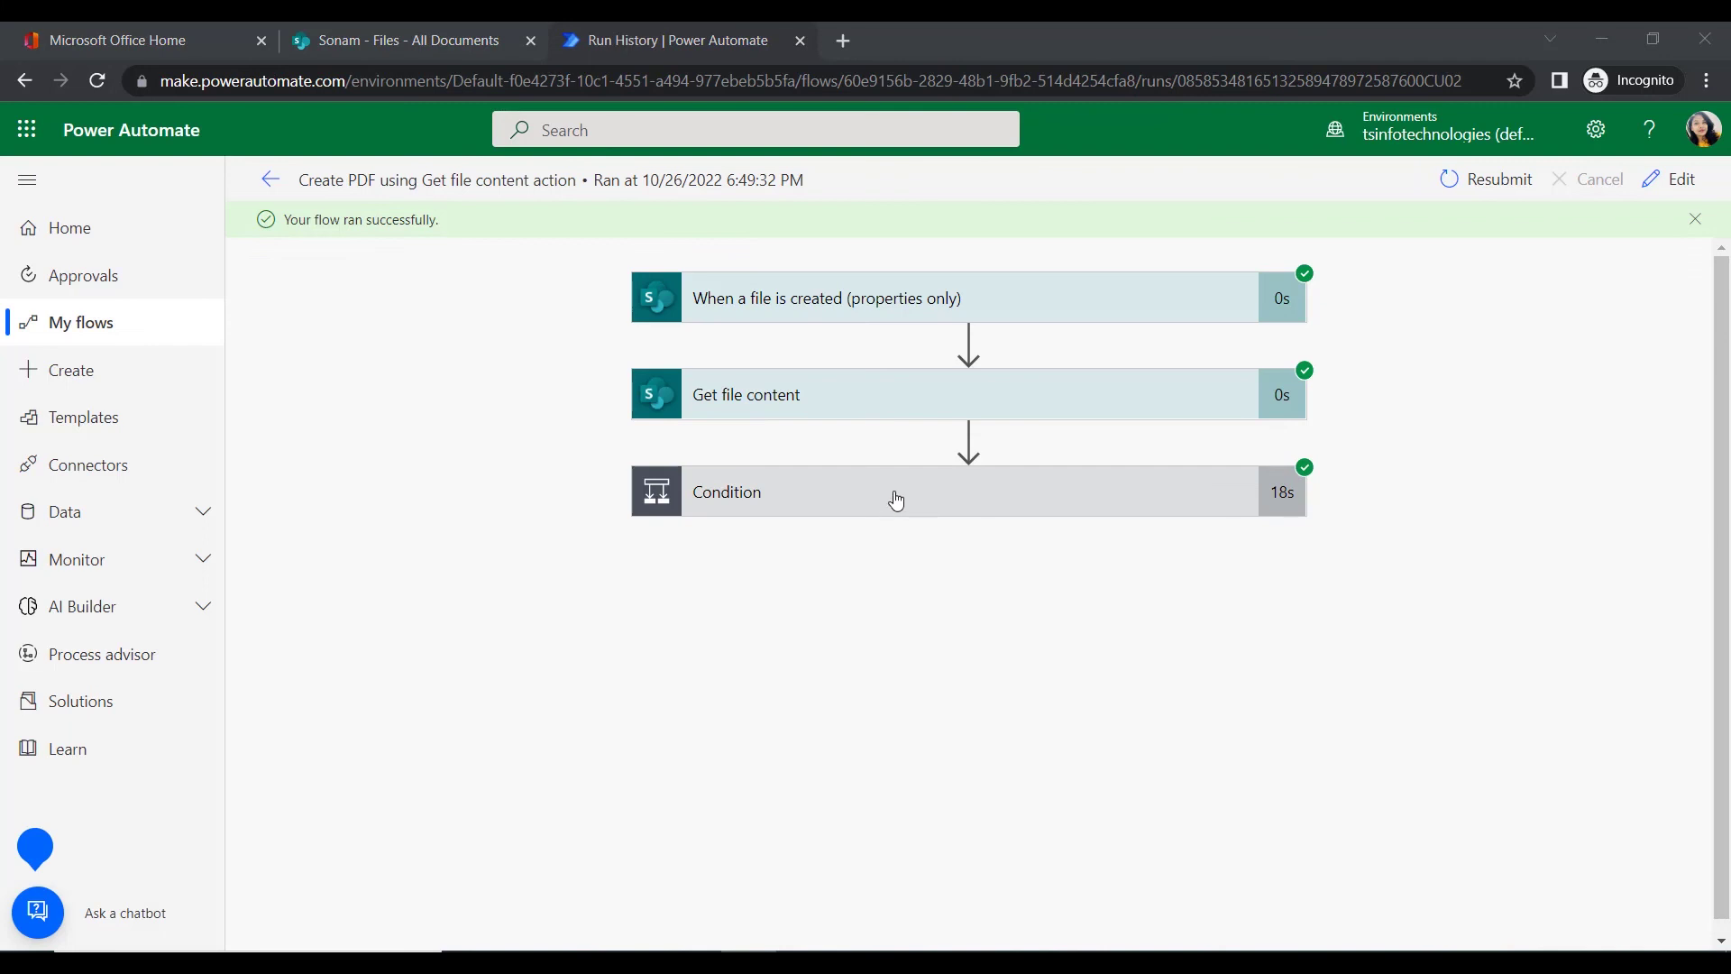
{"action": "left_click", "coordinate": [886, 517]}
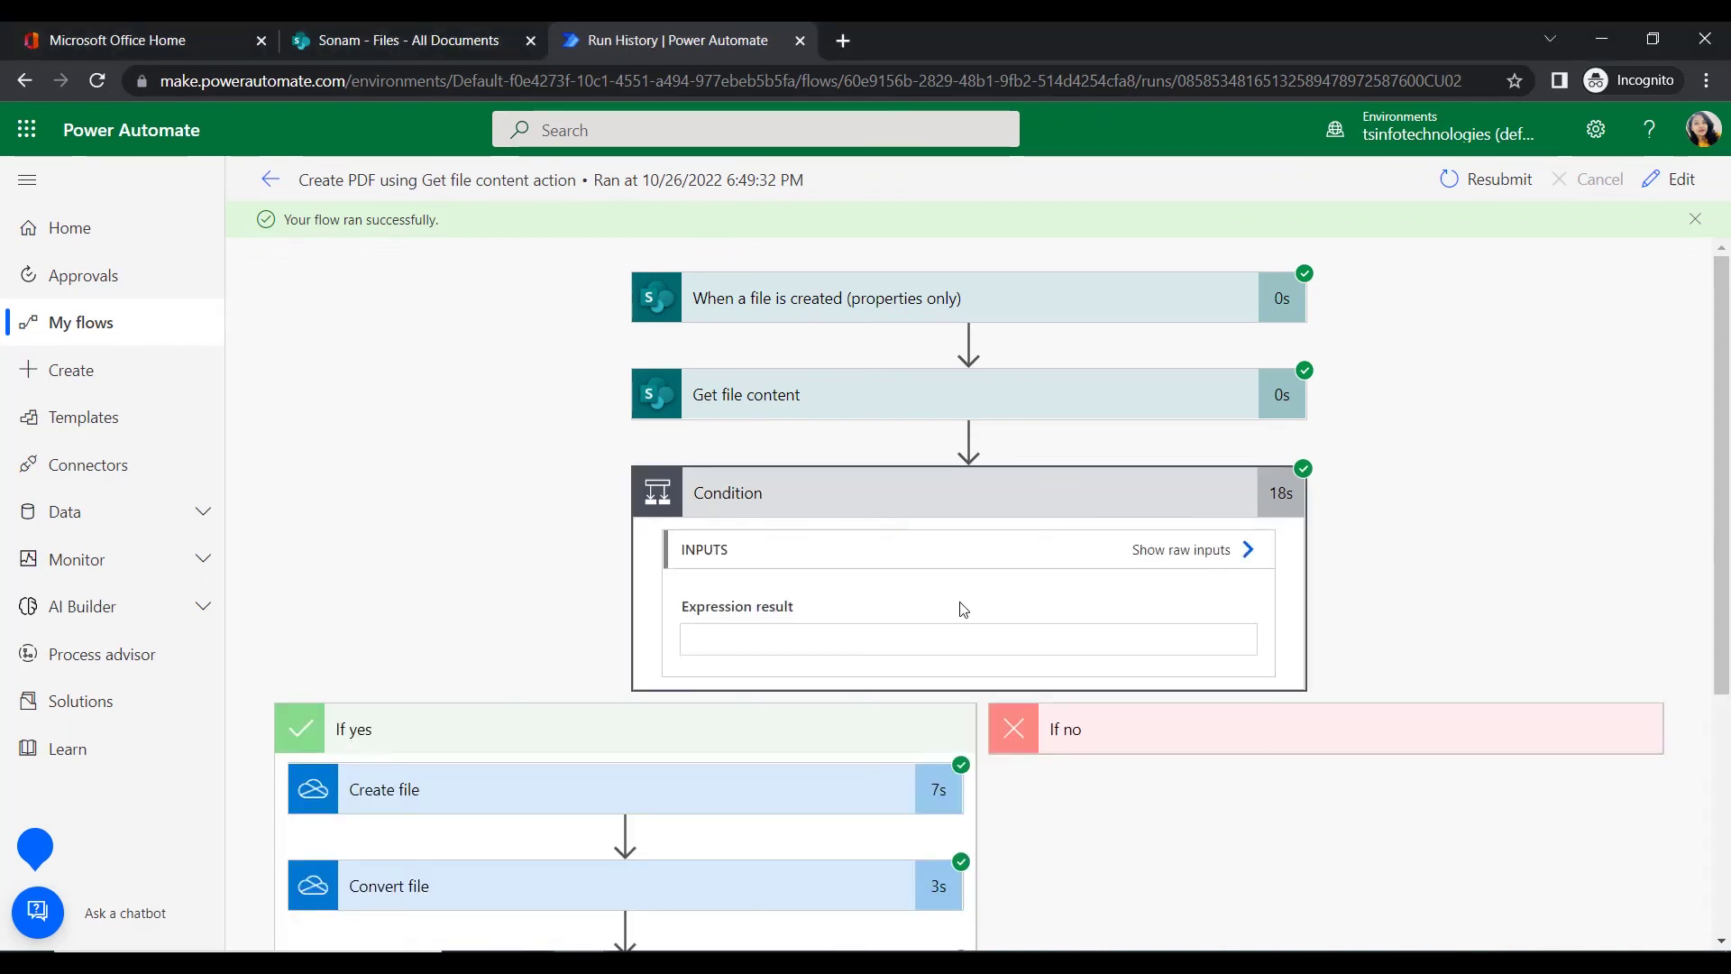
{"action": "scroll", "coordinate": [962, 607], "scroll_direction": "down", "scroll_amount": 5}
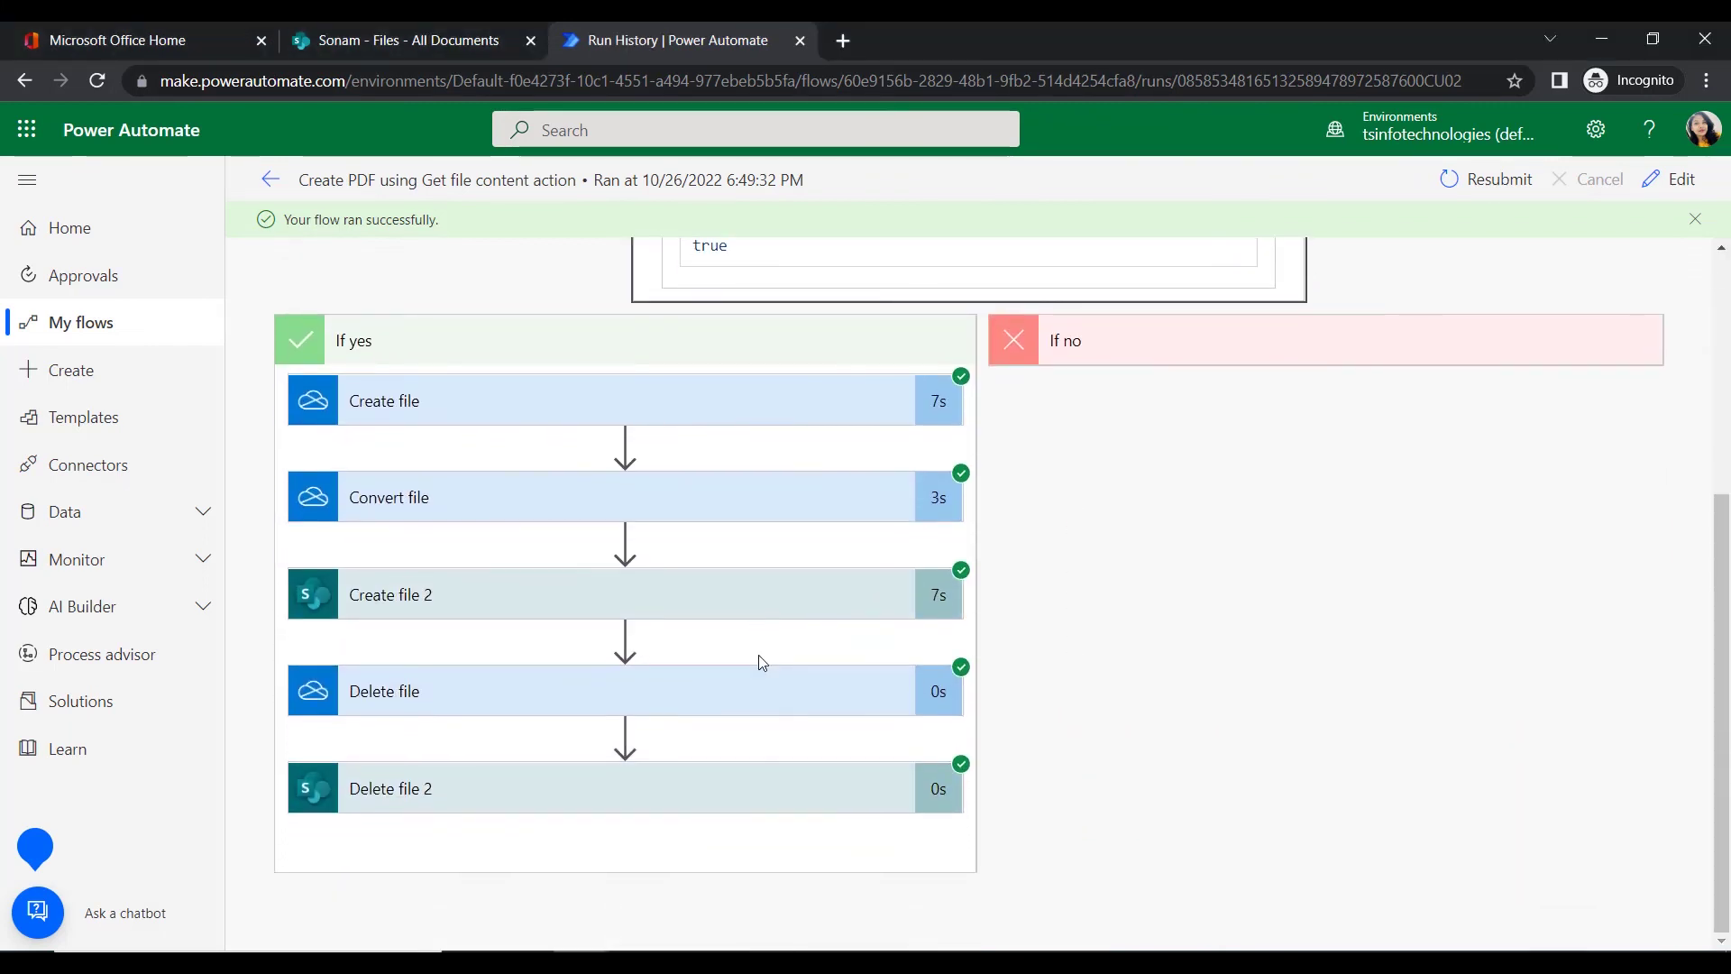
{"action": "scroll", "coordinate": [509, 417], "scroll_direction": "up", "scroll_amount": 4}
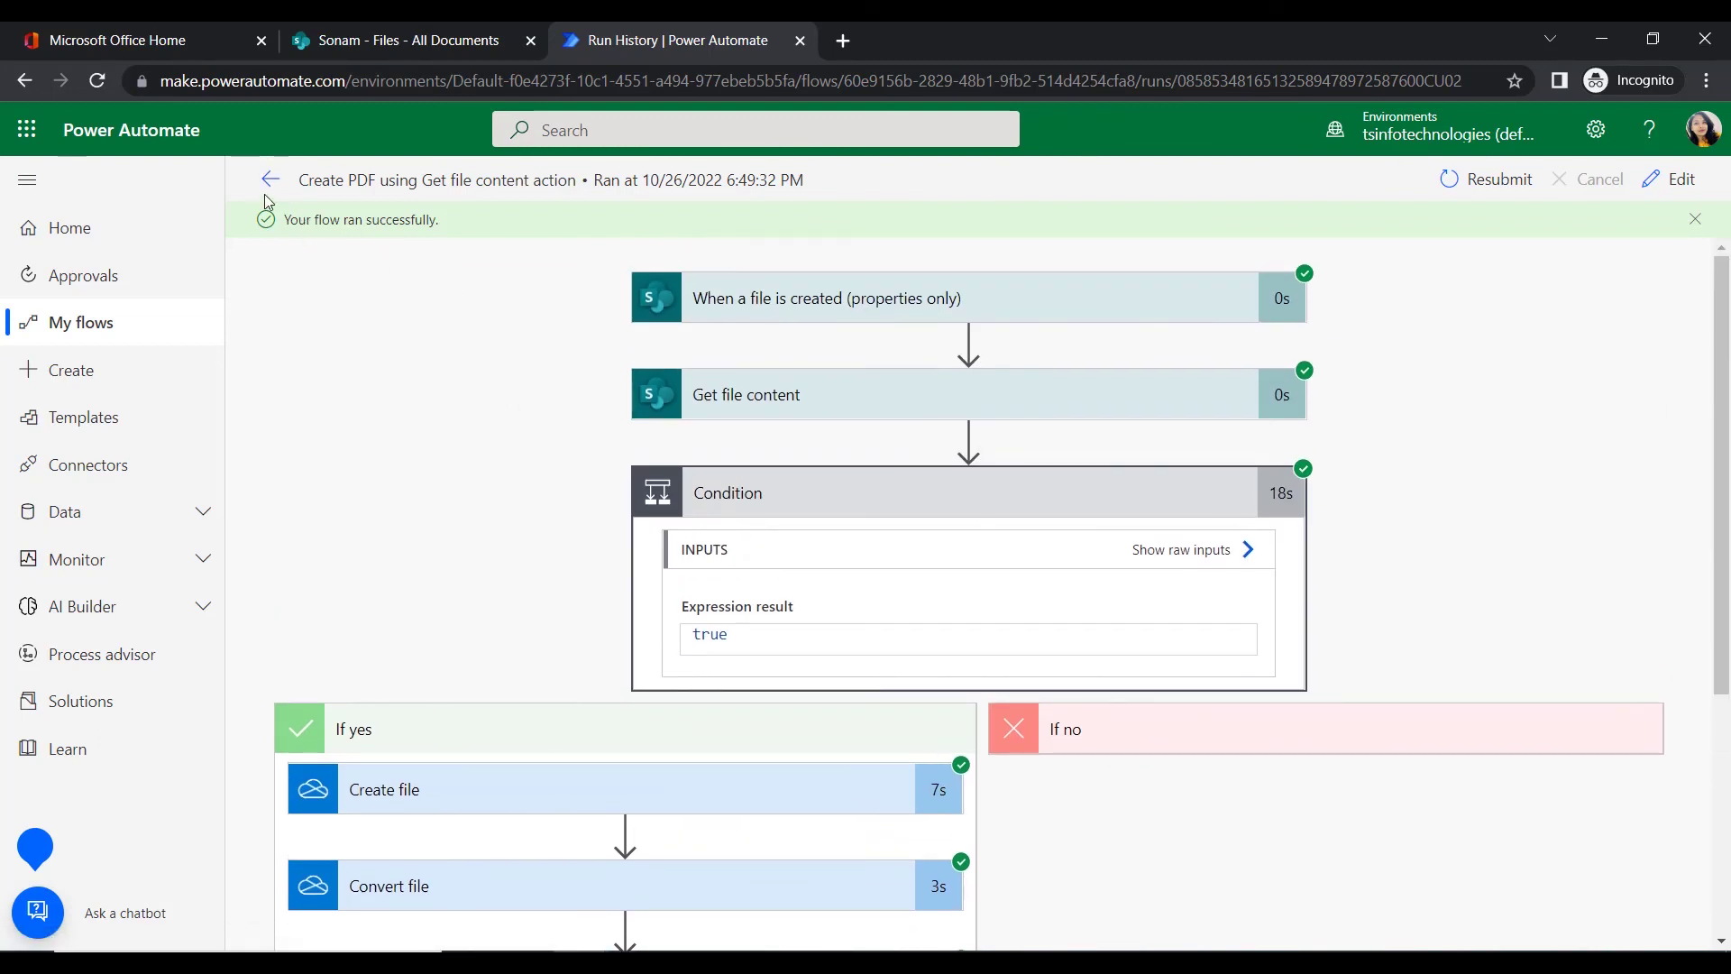
{"action": "left_click", "coordinate": [420, 30]}
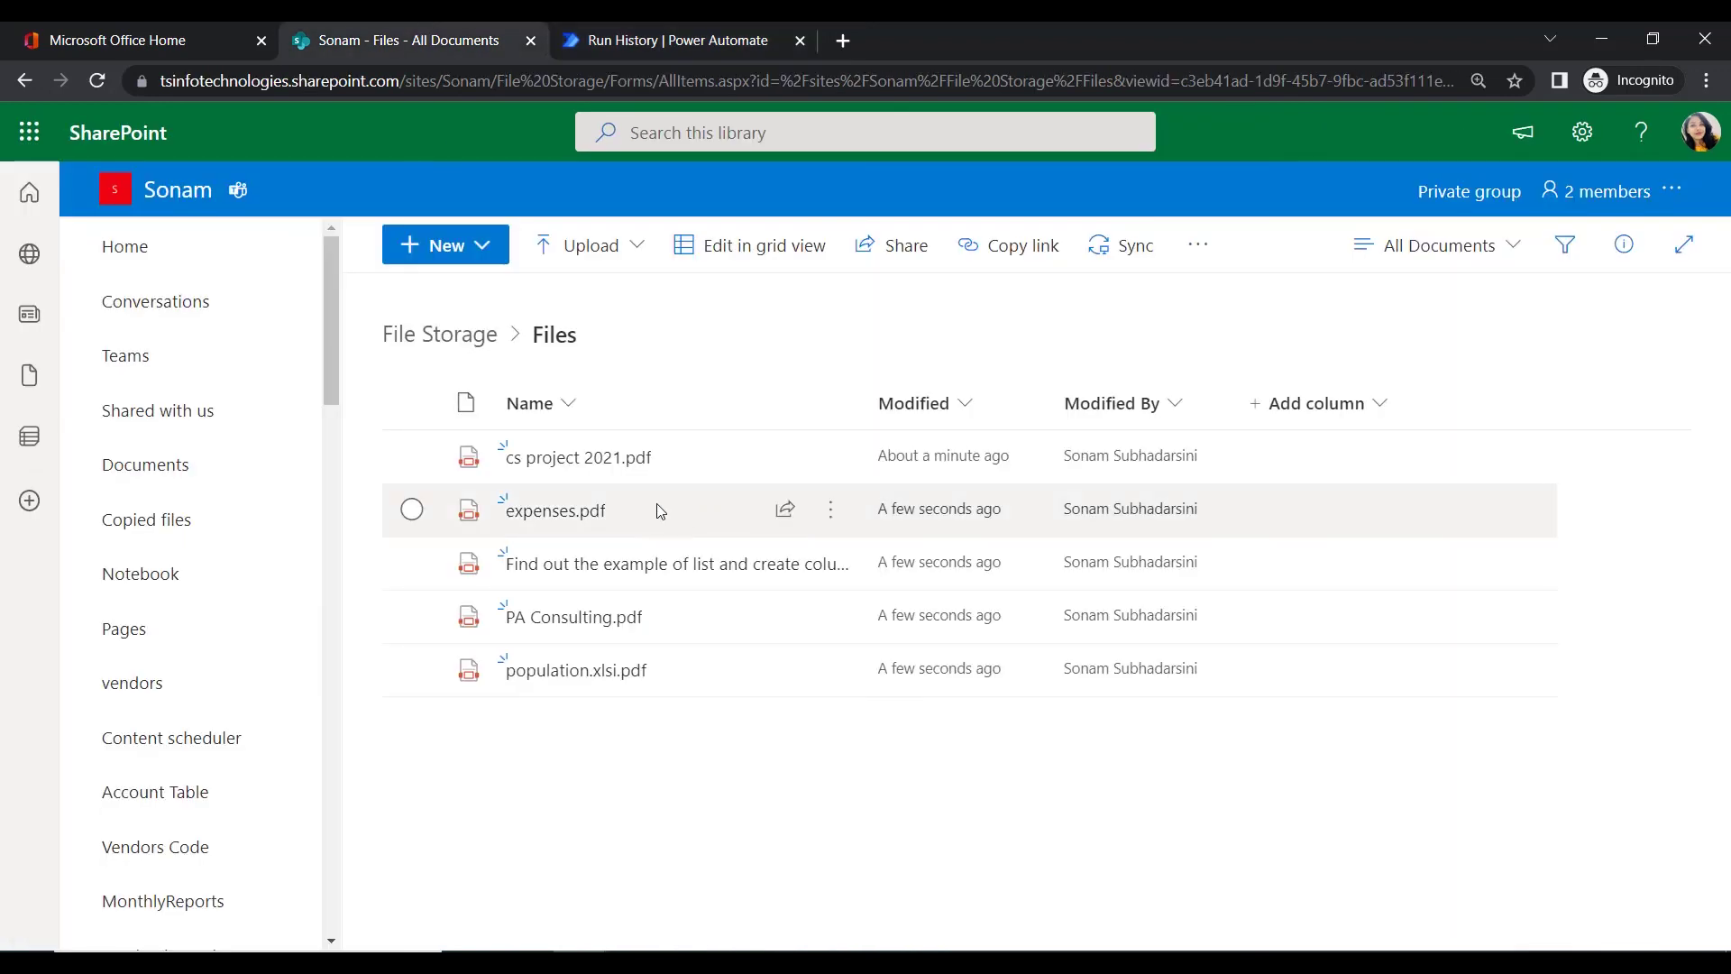